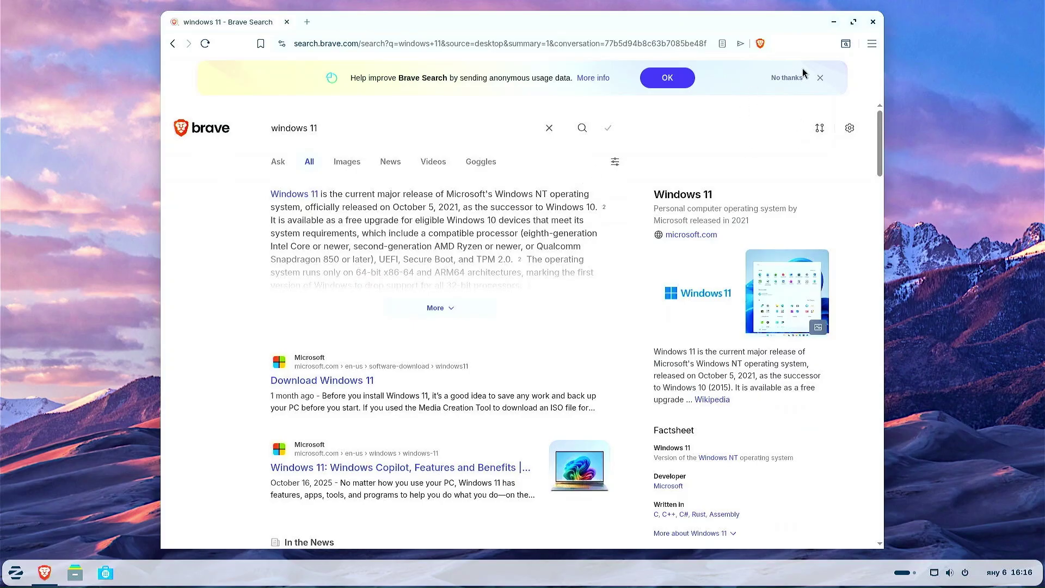
Dismiss the usage-data banner and scroll the windows 11 results to the Download Windows 11 link.
{"action": "left_click", "coordinate": [785, 78]}
{"action": "scroll", "coordinate": [596, 239], "scroll_direction": "down", "scroll_amount": 3}
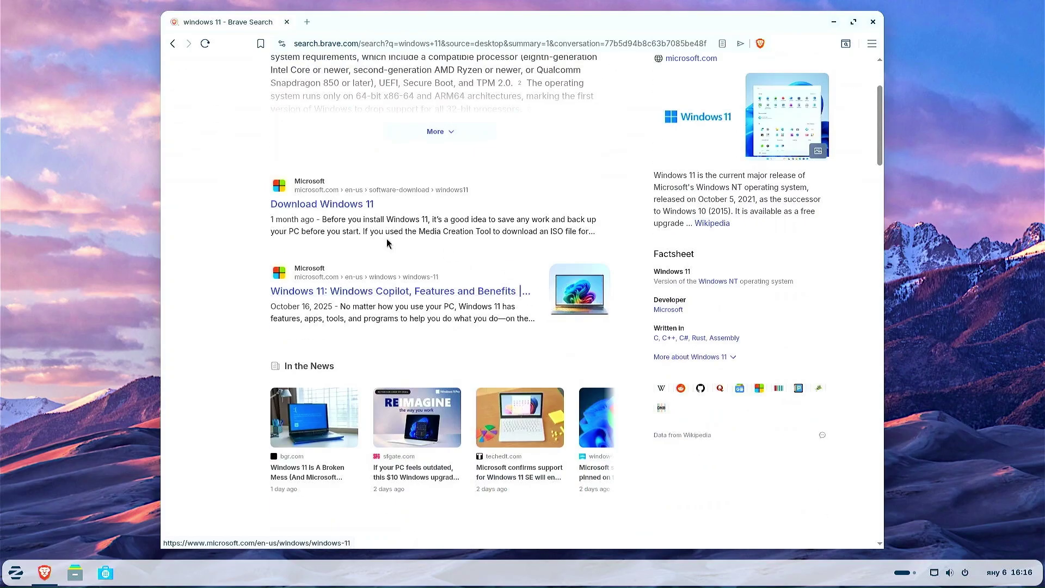
On Microsoft's Download Windows 11 page, select and confirm the multi-edition x64 ISO.
{"action": "left_click", "coordinate": [337, 206]}
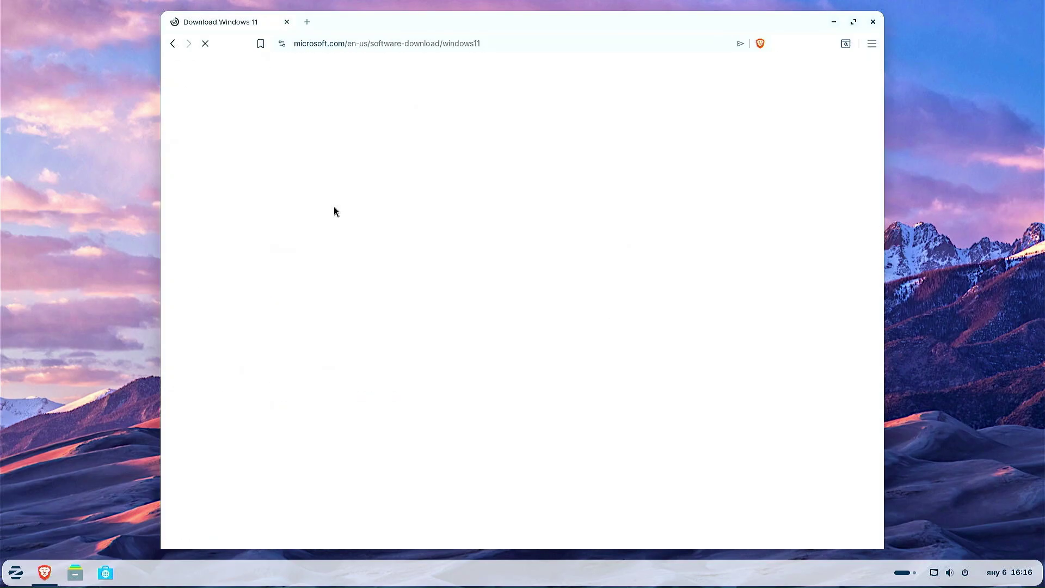
{"action": "scroll", "coordinate": [337, 210], "scroll_direction": "down", "scroll_amount": 8}
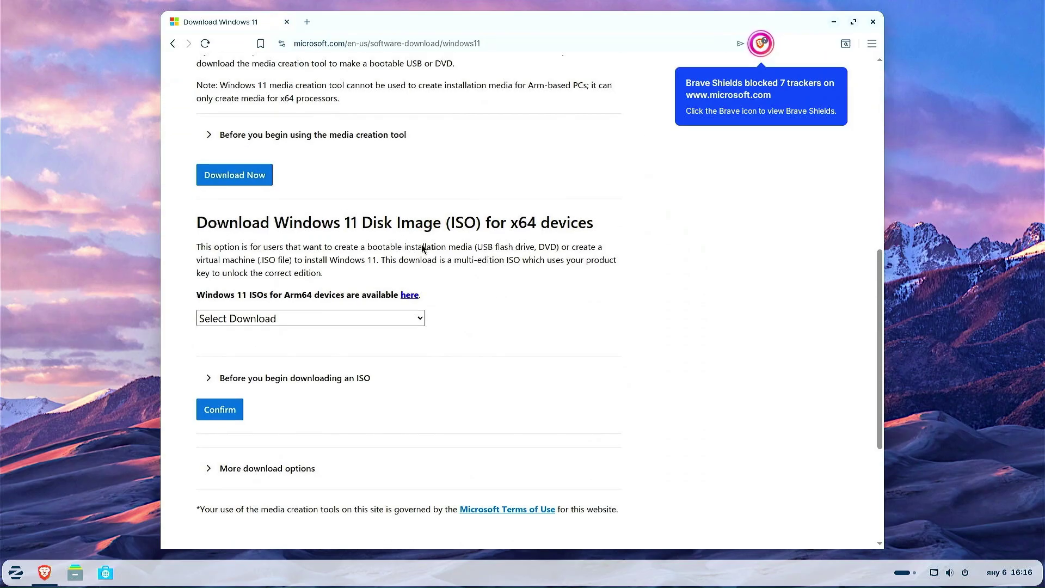
{"action": "left_click_drag", "start_coordinate": [357, 221], "coordinate": [481, 224]}
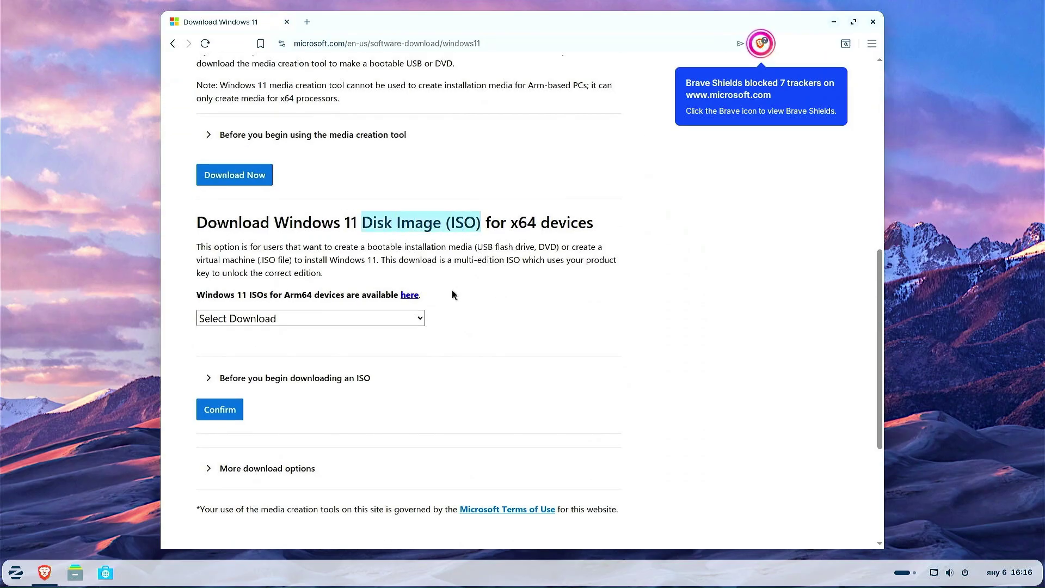
{"action": "left_click", "coordinate": [416, 319]}
{"action": "left_click", "coordinate": [397, 355]}
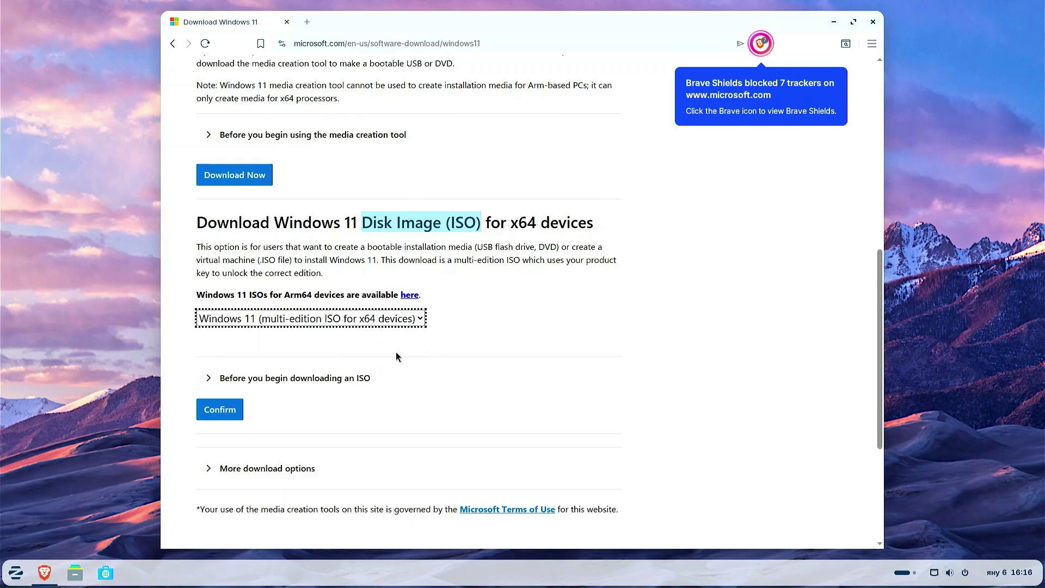
{"action": "left_click", "coordinate": [219, 410]}
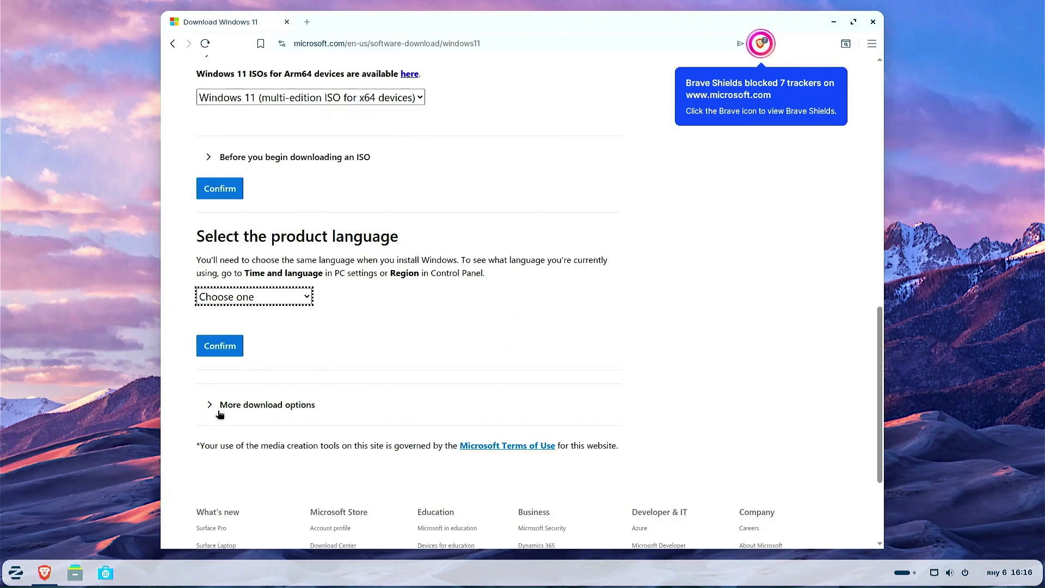
Choose English (United States) and save the 64-bit Win11_25H2_English_x64.iso into Downloads.
{"action": "left_click", "coordinate": [259, 302]}
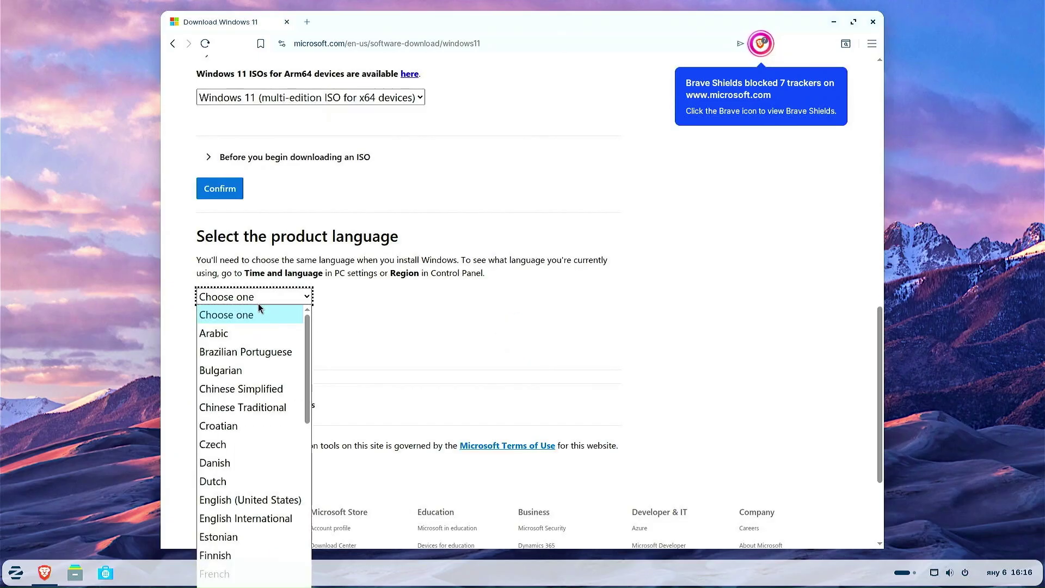
{"action": "scroll", "coordinate": [270, 334], "scroll_direction": "down", "scroll_amount": 2}
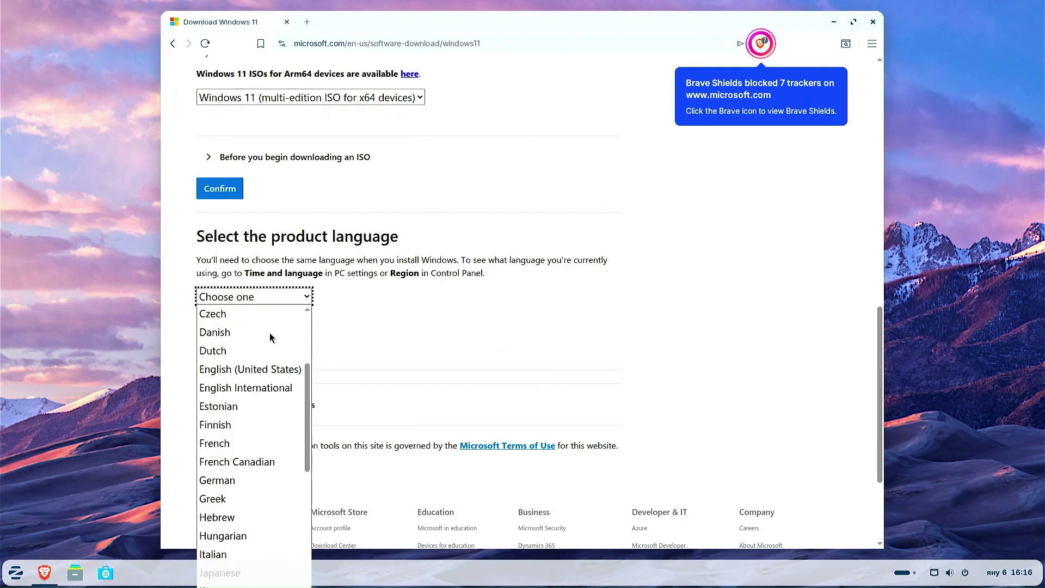
{"action": "left_click", "coordinate": [269, 368]}
{"action": "left_click", "coordinate": [223, 346]}
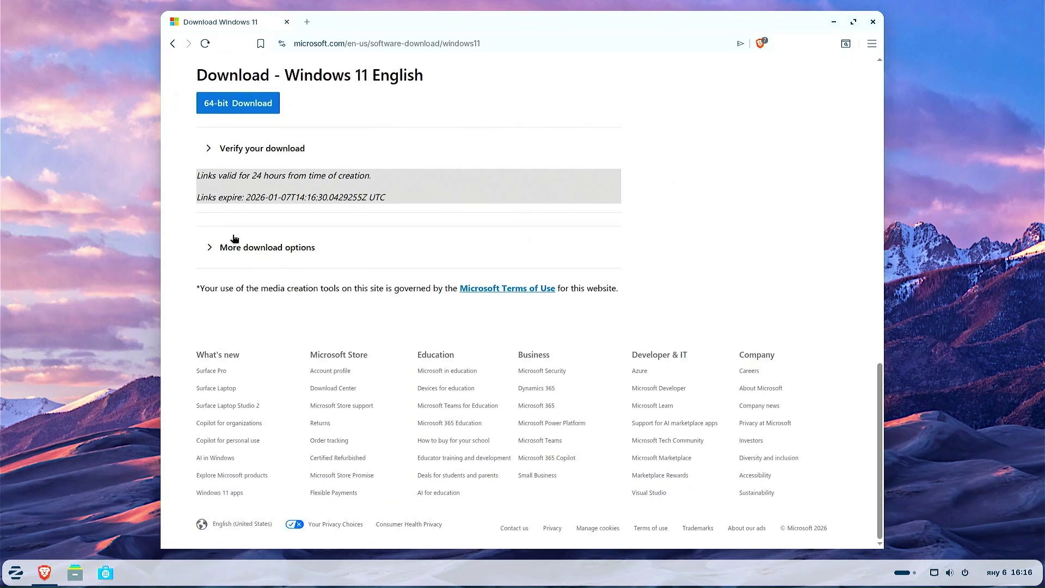
{"action": "left_click", "coordinate": [253, 107]}
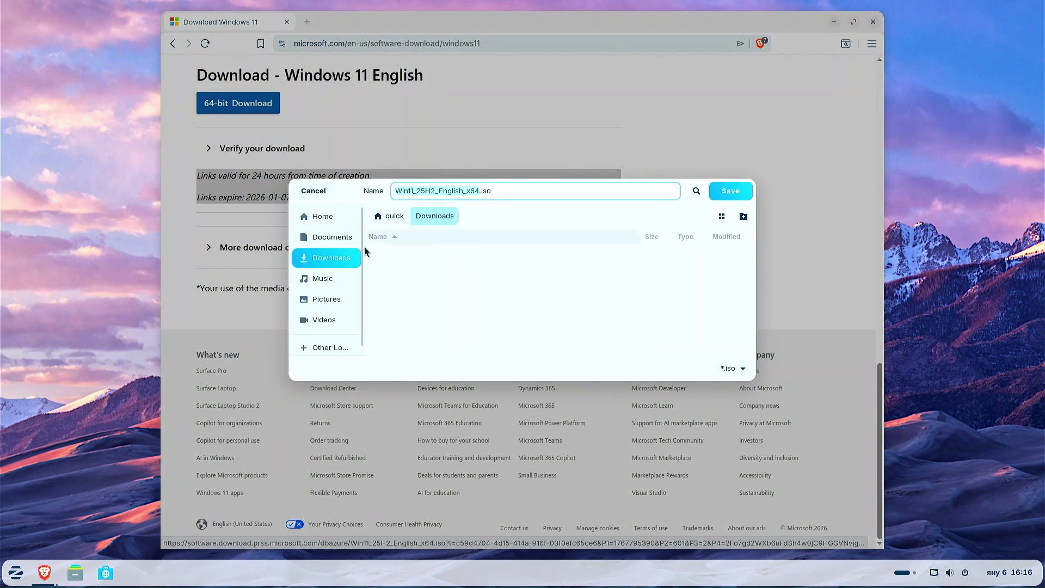
{"action": "left_click", "coordinate": [738, 196]}
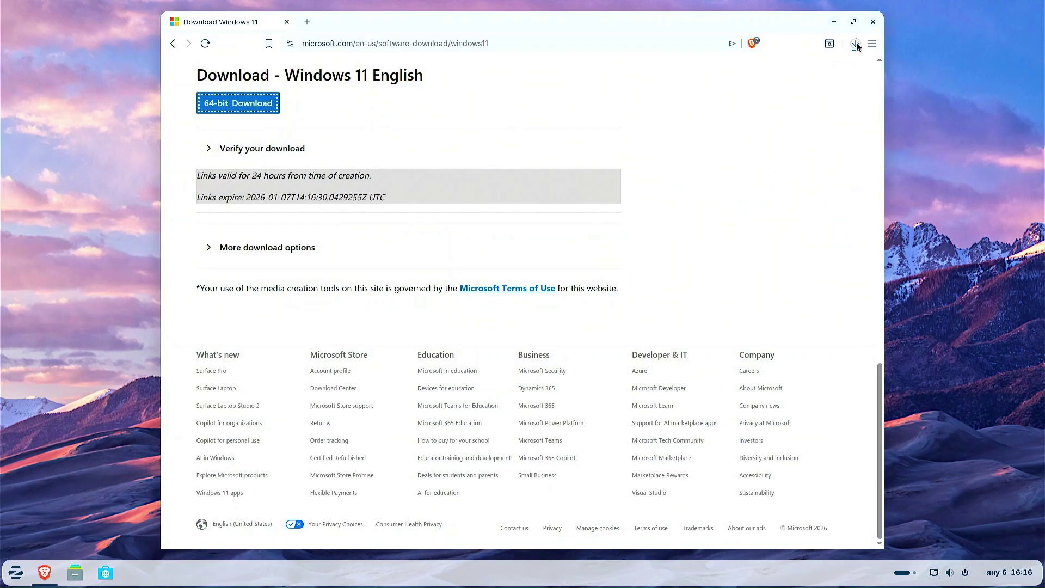
{"action": "left_click", "coordinate": [856, 44]}
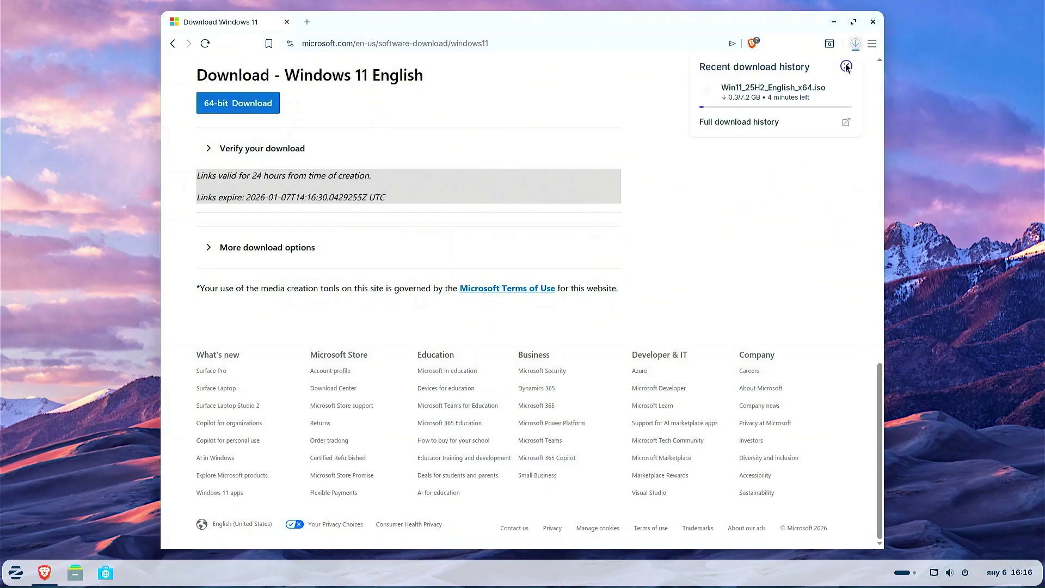
{"action": "key", "text": "Escape"}
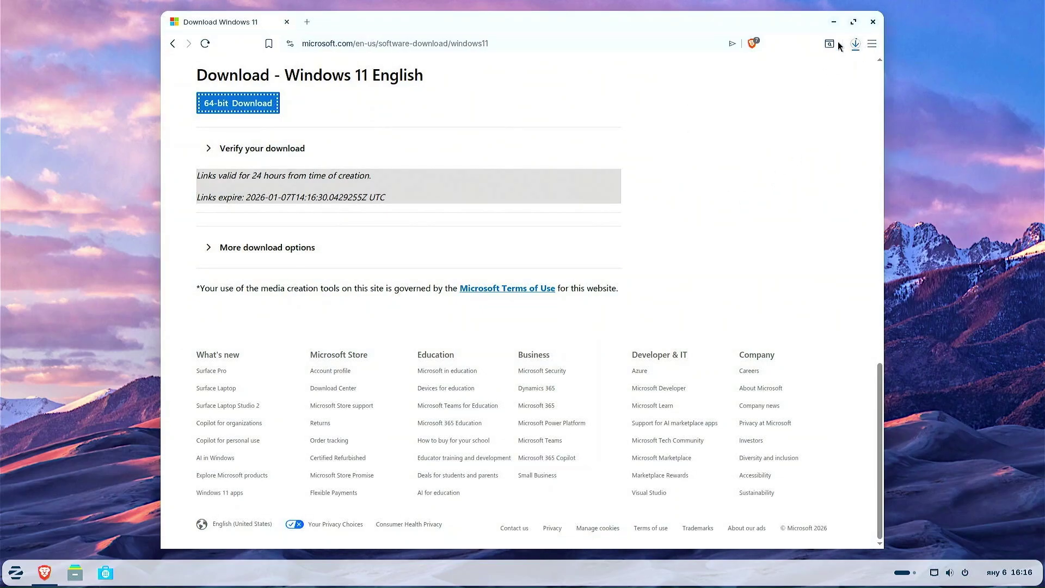
Search grubfm and open the latest Development Build release of a1ive/grub2-filemanager.
{"action": "left_click", "coordinate": [327, 48]}
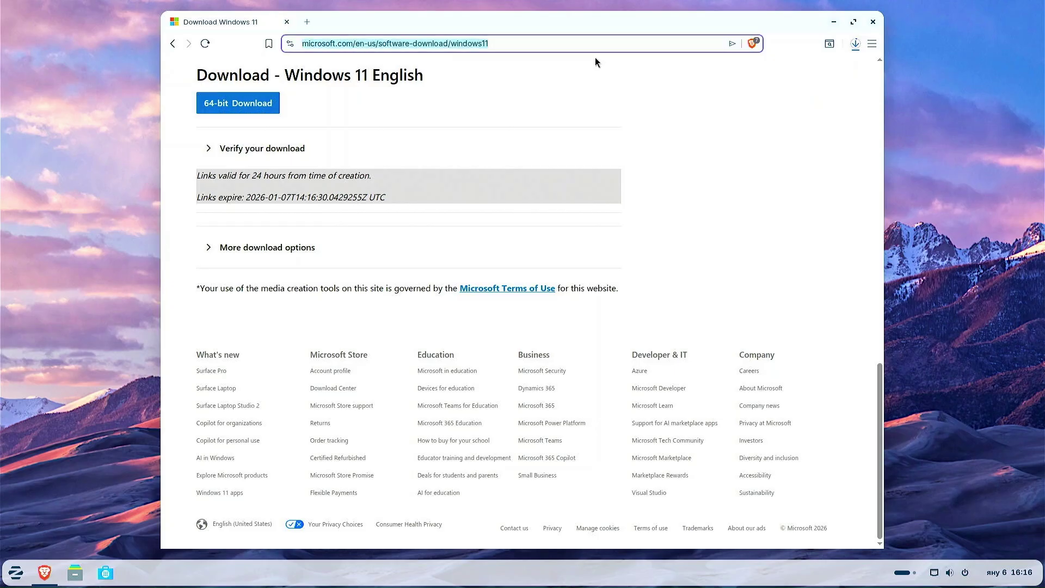
{"action": "type", "text": "g"}
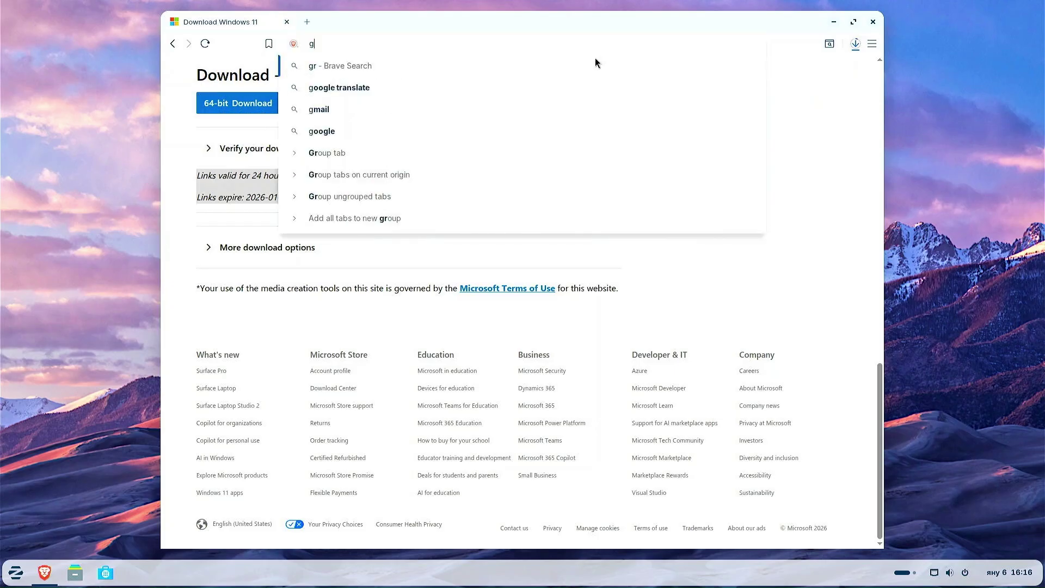
{"action": "type", "text": "rubfm"}
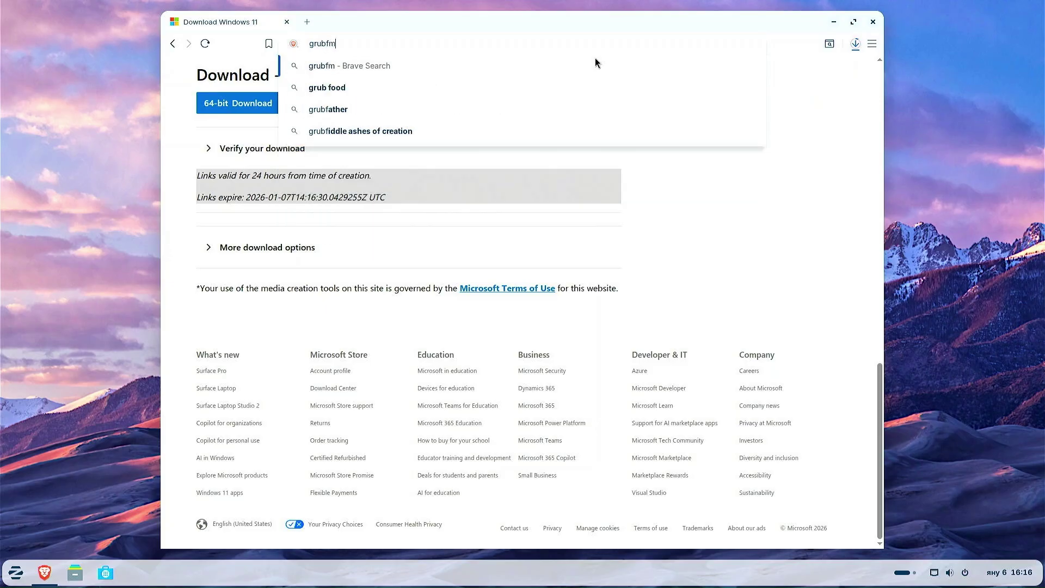
{"action": "key", "text": "Return"}
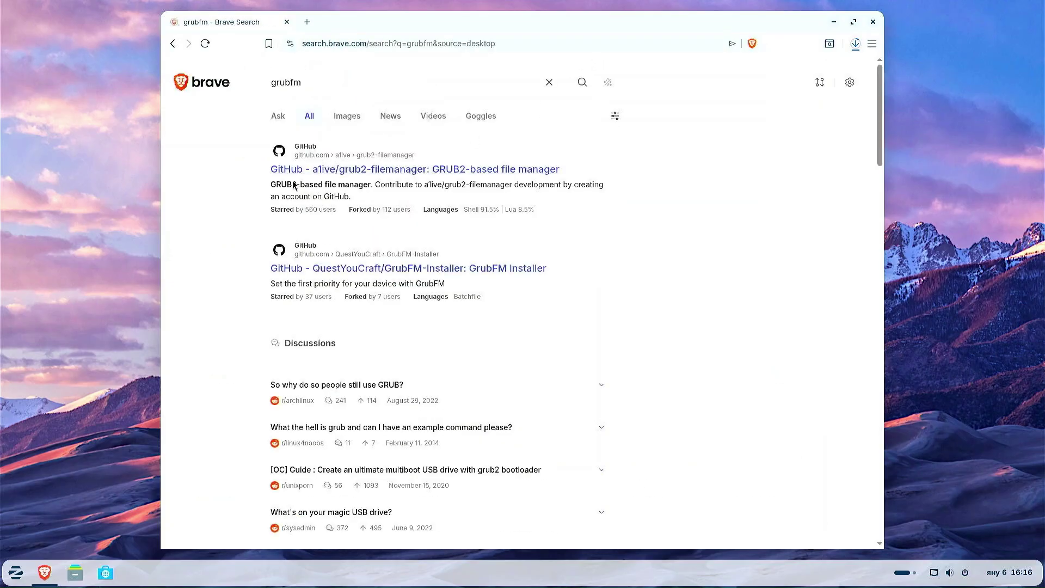
{"action": "left_click", "coordinate": [331, 170]}
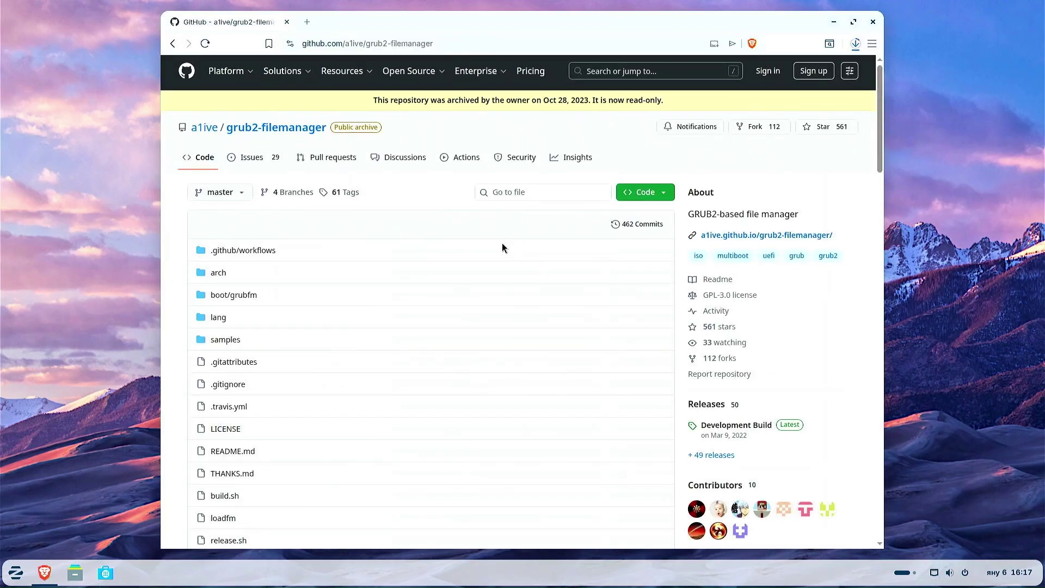
{"action": "scroll", "coordinate": [501, 245], "scroll_direction": "down", "scroll_amount": 3}
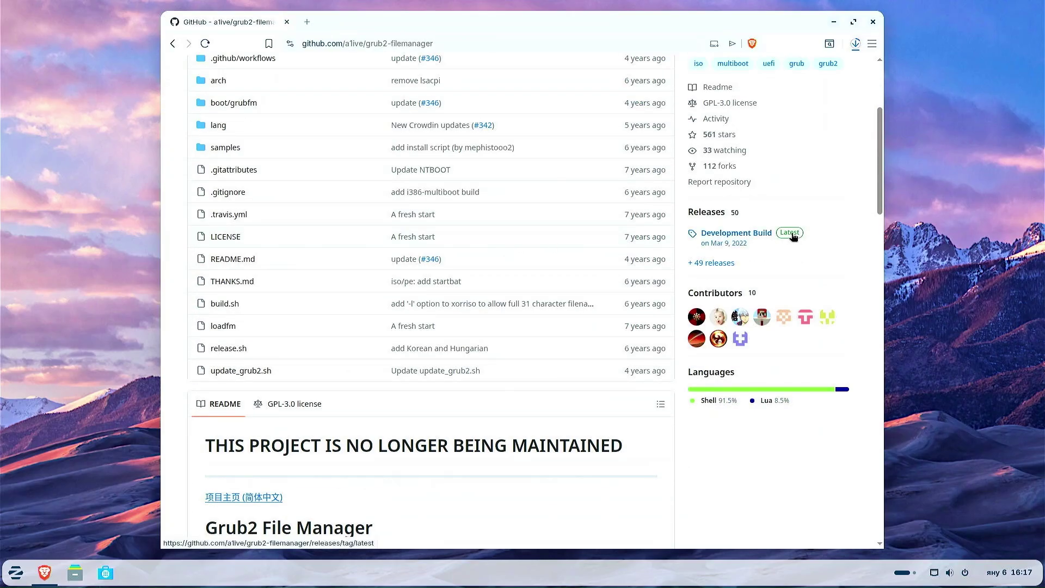
{"action": "left_click", "coordinate": [792, 236]}
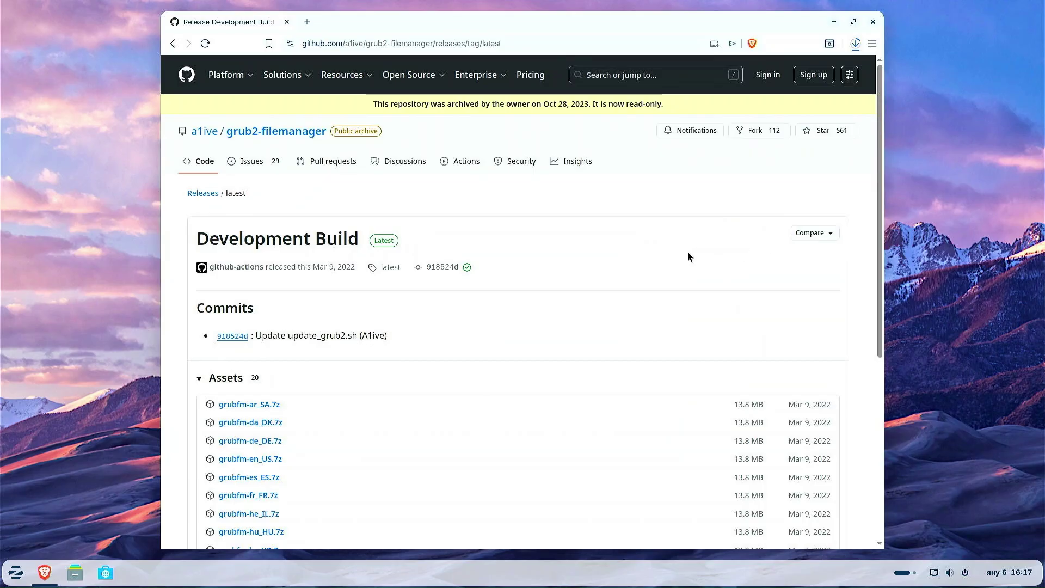
Download grubfm-en_US.7z into Downloads and check both downloads' status.
{"action": "scroll", "coordinate": [592, 275], "scroll_direction": "down", "scroll_amount": 2}
{"action": "scroll", "coordinate": [592, 279], "scroll_direction": "down", "scroll_amount": 2}
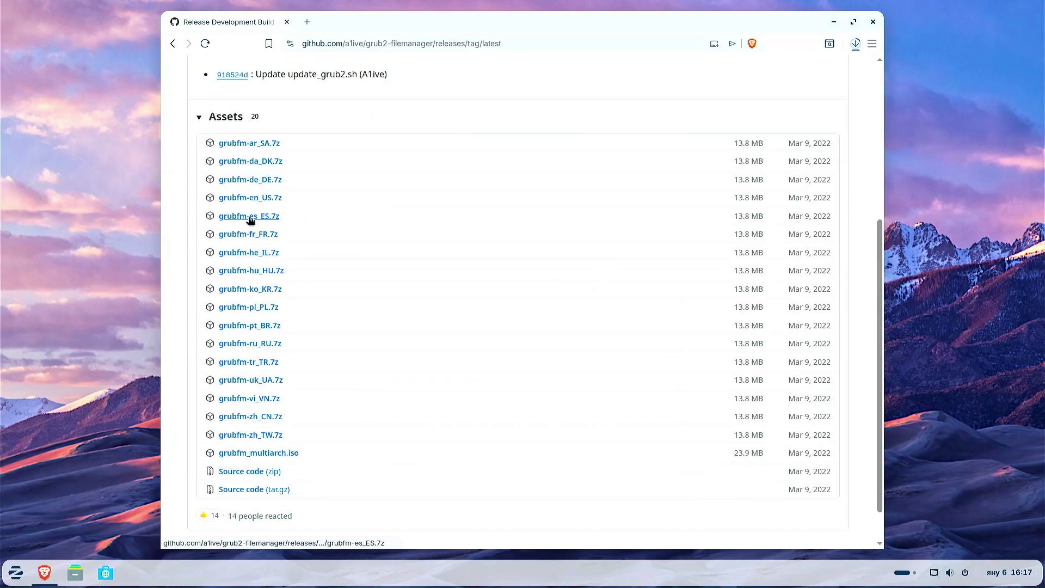
{"action": "left_click", "coordinate": [249, 198]}
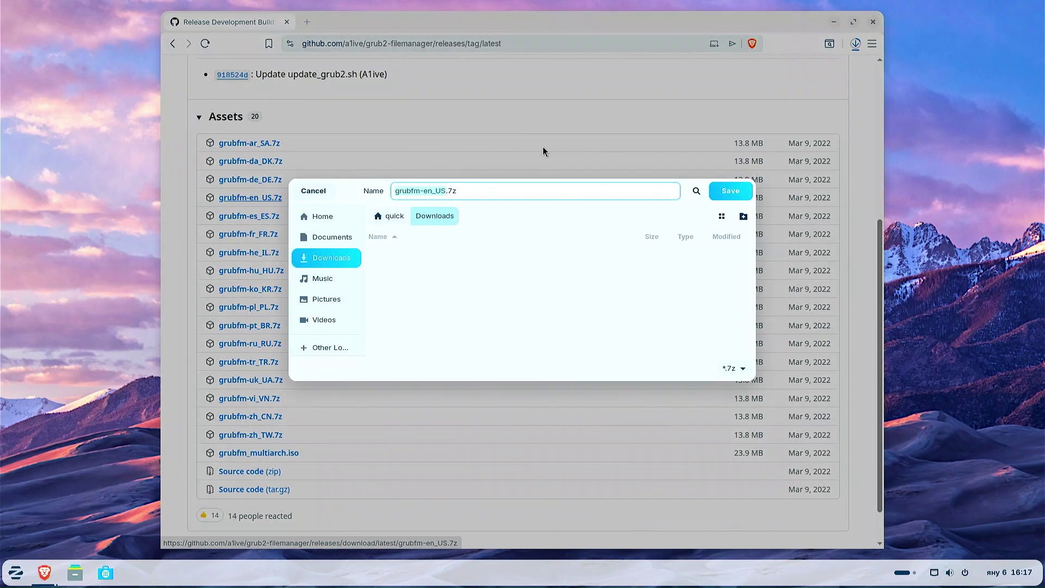
{"action": "left_click", "coordinate": [728, 192]}
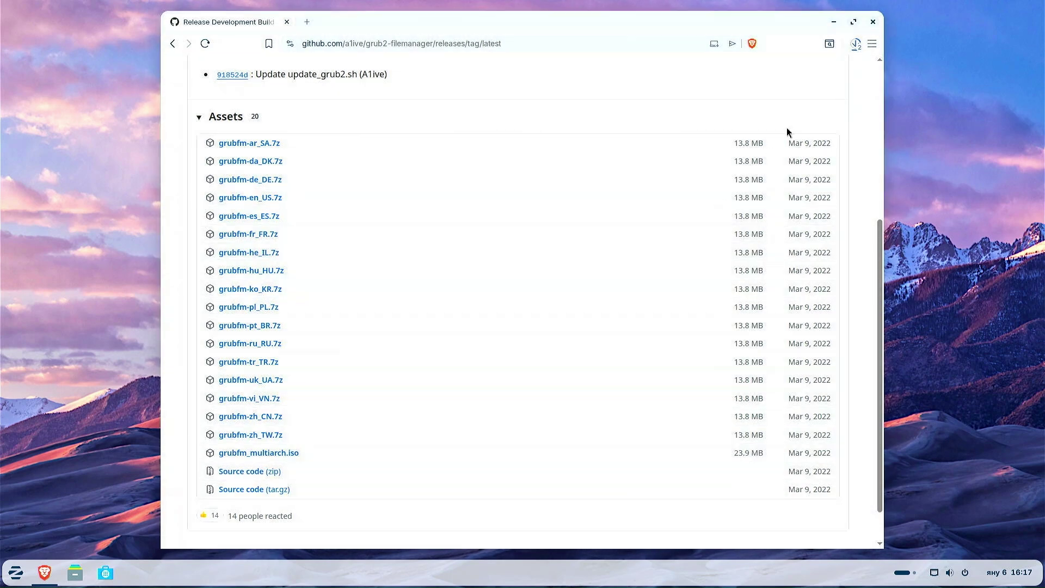
{"action": "left_click", "coordinate": [853, 53]}
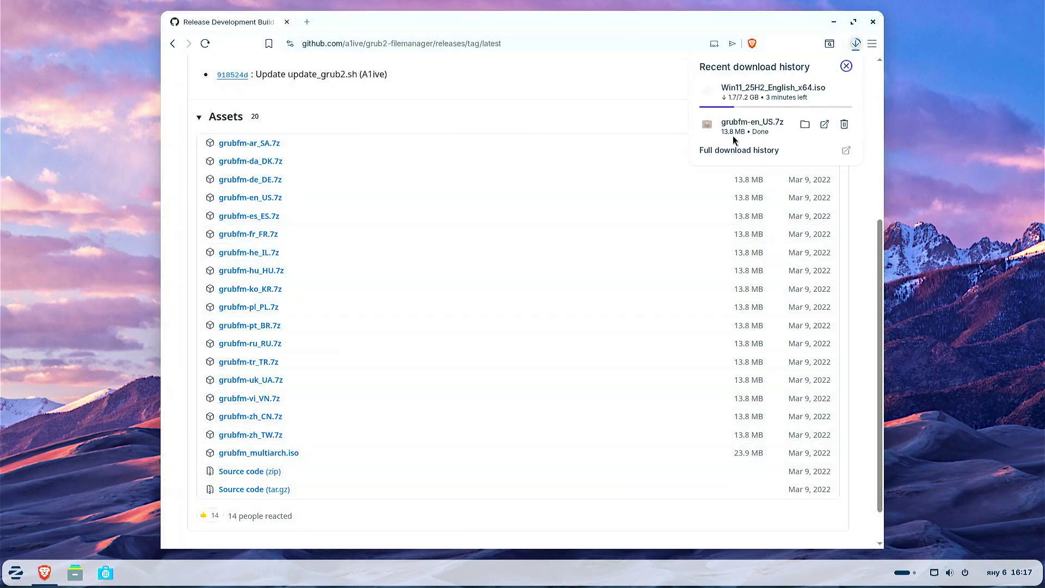
{"action": "left_click", "coordinate": [518, 44]}
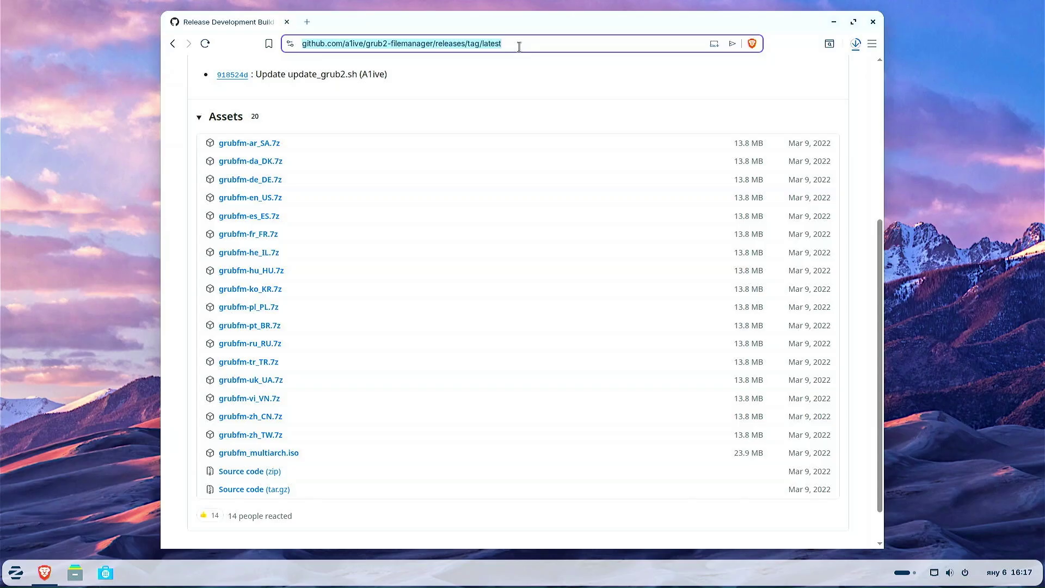
{"action": "type", "text": "puppy lin"}
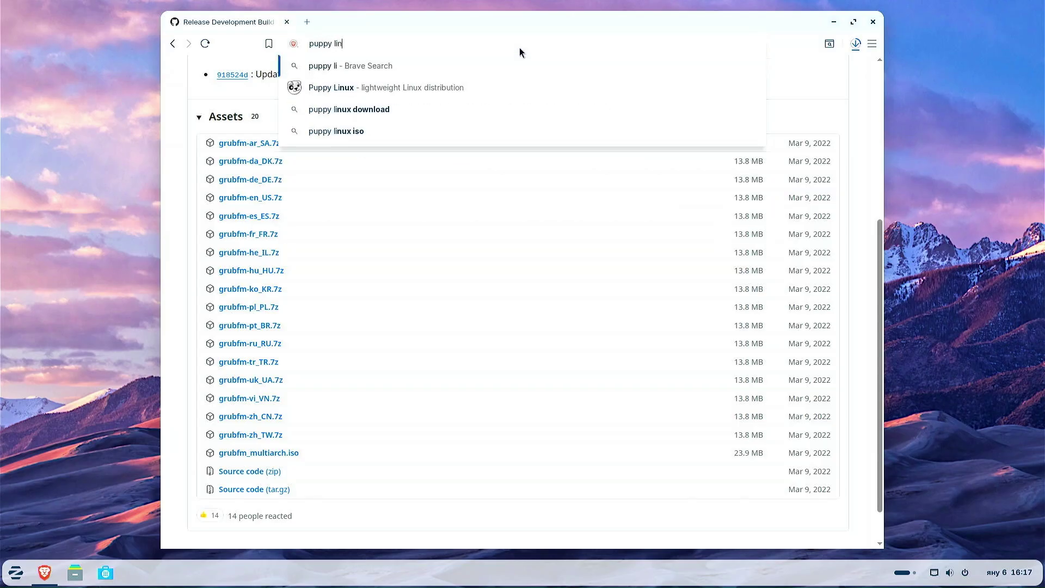
{"action": "type", "text": "ux"}
Search puppy linux and start downloading TrixiePup64-Wayland-2510-251201.iso from SourceForge.
{"action": "key", "text": "Return"}
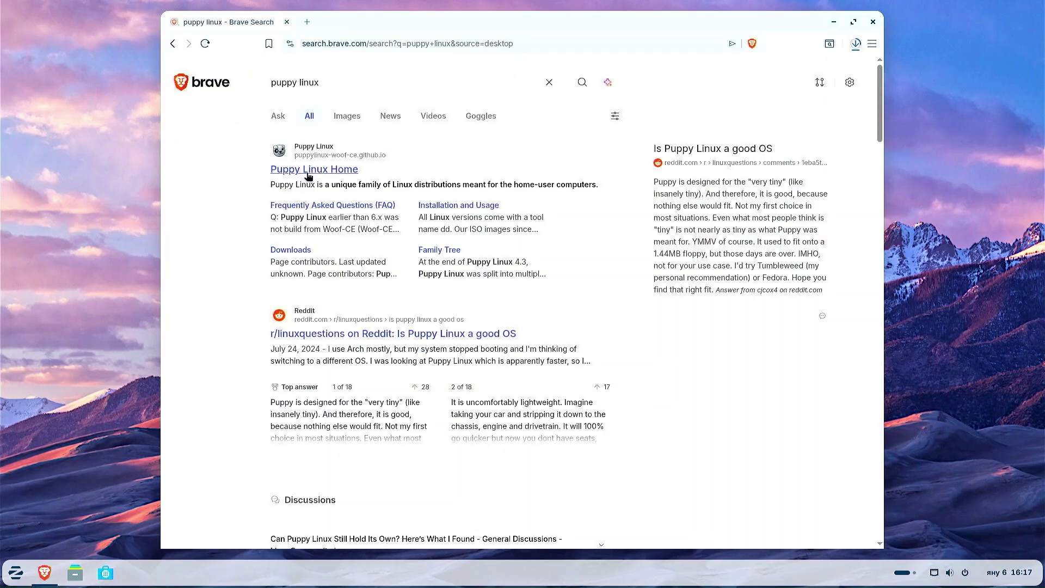
{"action": "left_click", "coordinate": [302, 170]}
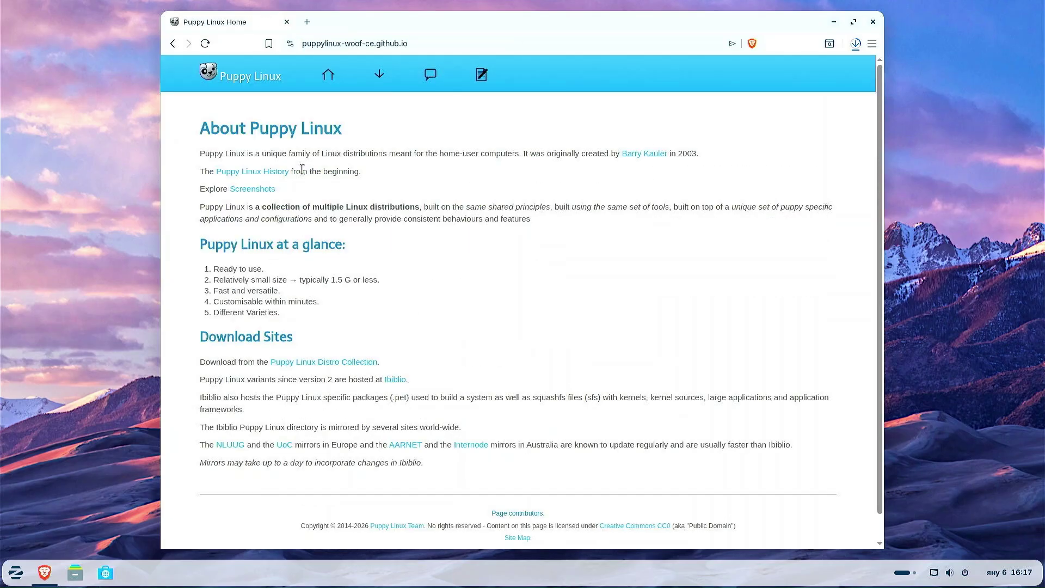
{"action": "left_click", "coordinate": [378, 80]}
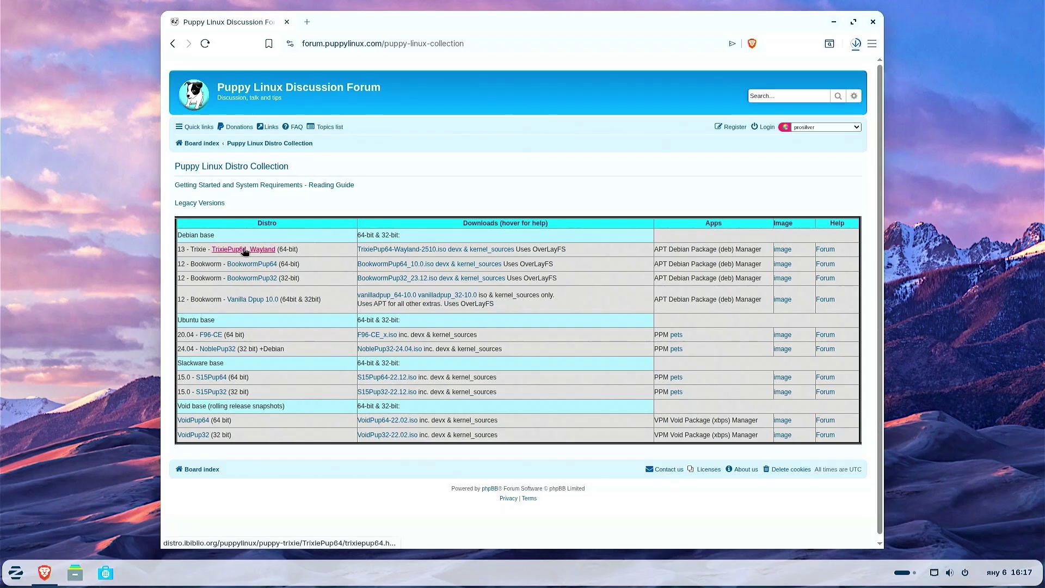
{"action": "left_click", "coordinate": [446, 249]}
{"action": "scroll", "coordinate": [452, 257], "scroll_direction": "down", "scroll_amount": 7}
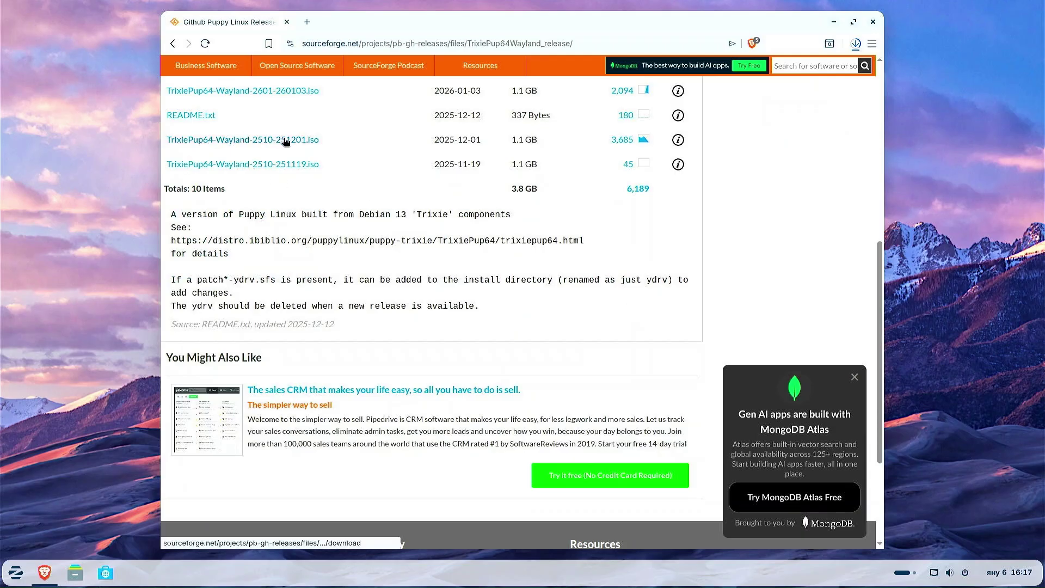
{"action": "left_click", "coordinate": [285, 141]}
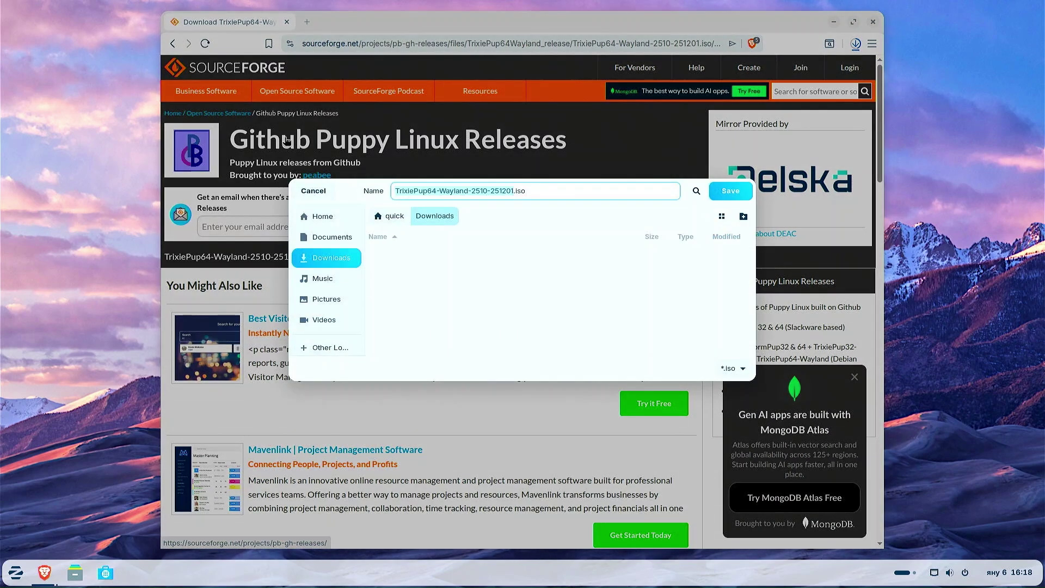
Save the TrixiePup64 ISO, check progress, return to the Releases page, and minimize the browser.
{"action": "left_click", "coordinate": [729, 192]}
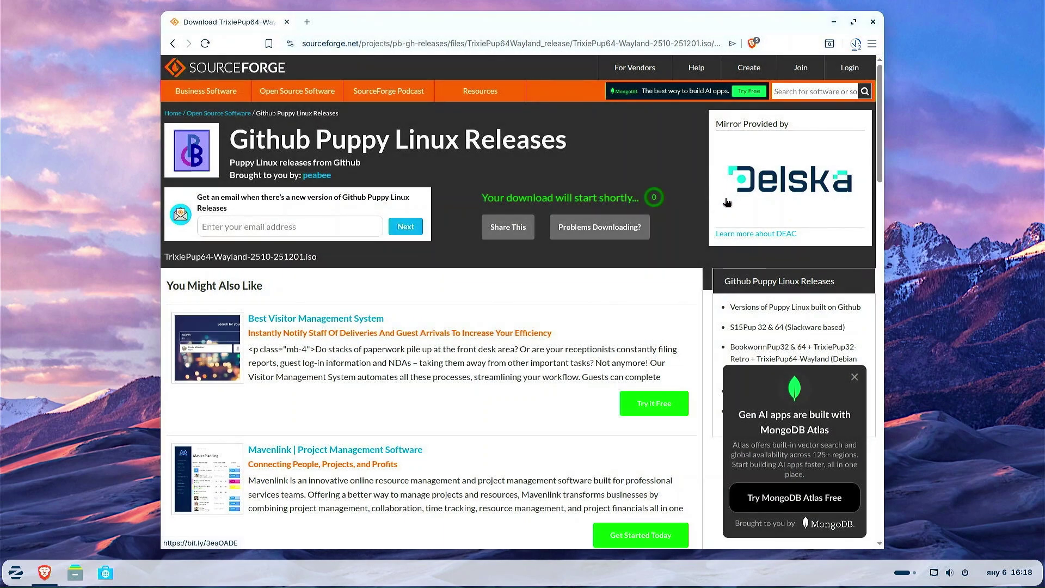
{"action": "left_click", "coordinate": [856, 44]}
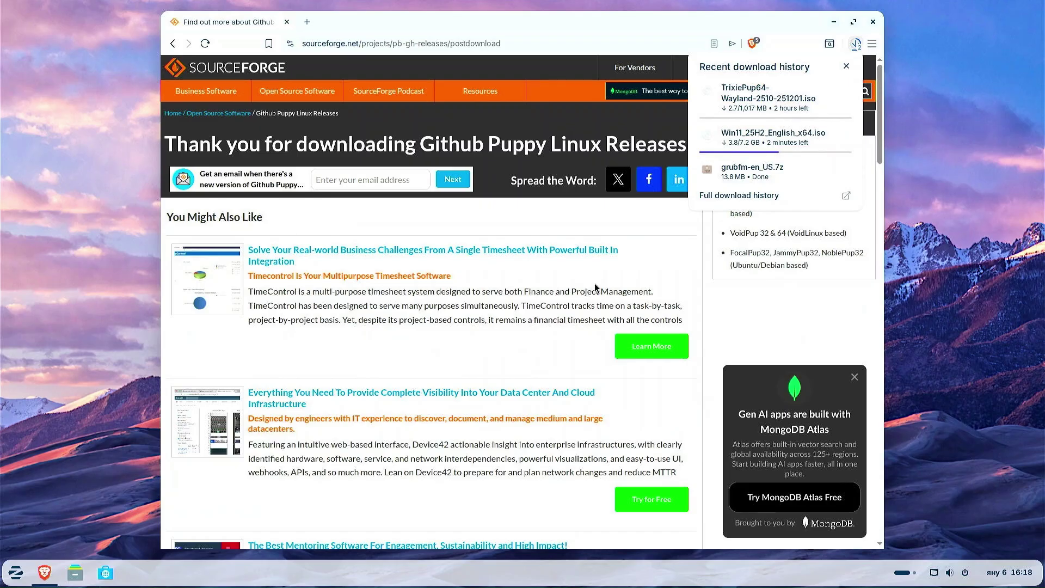
{"action": "mouse_move", "coordinate": [757, 114]}
{"action": "key", "text": "alt+Left"}
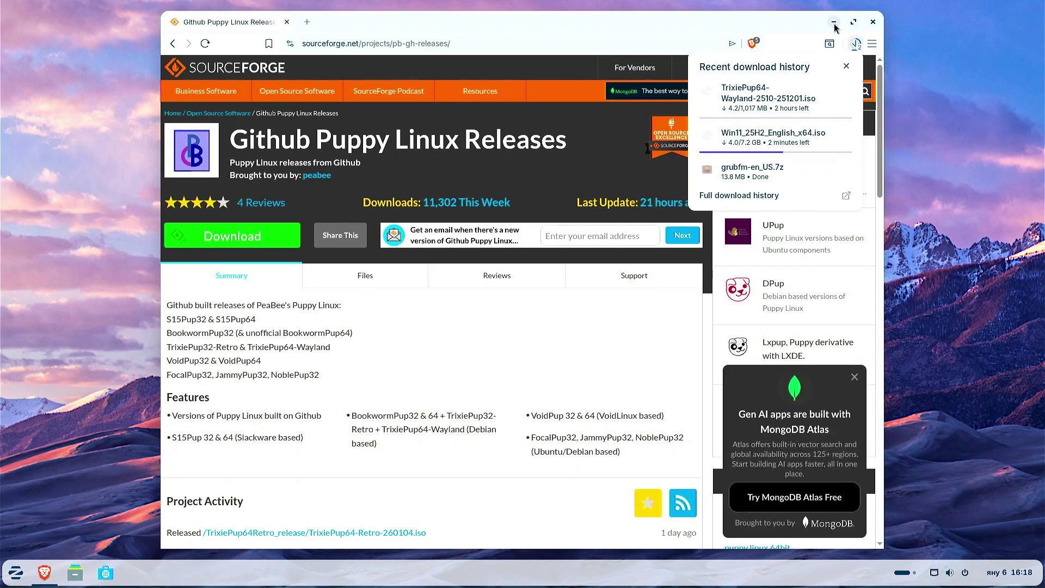
{"action": "left_click", "coordinate": [834, 22]}
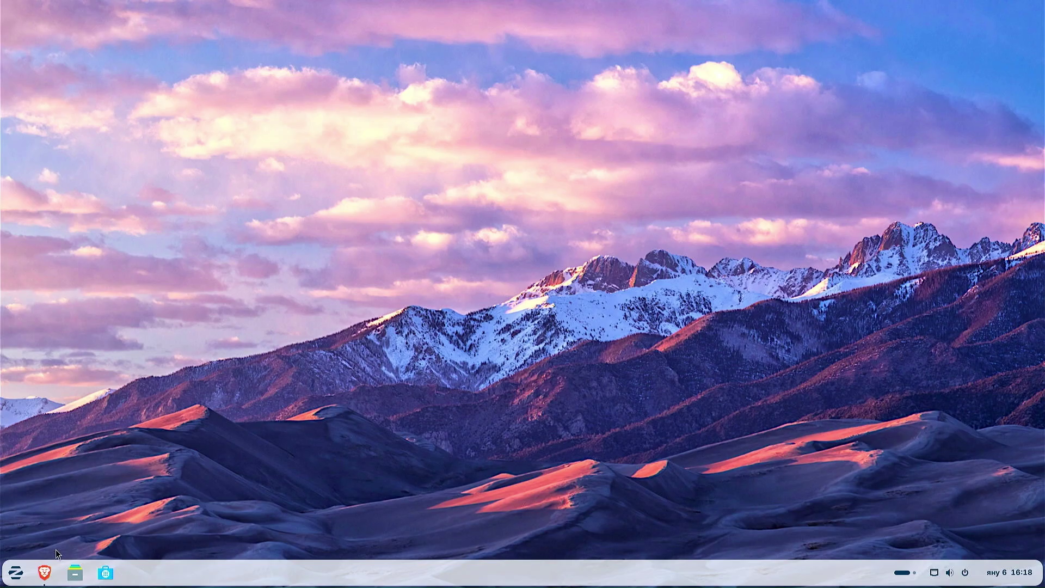
Launch Terminal from the menu search and place it right, with the Files window on the left.
{"action": "left_click", "coordinate": [16, 573]}
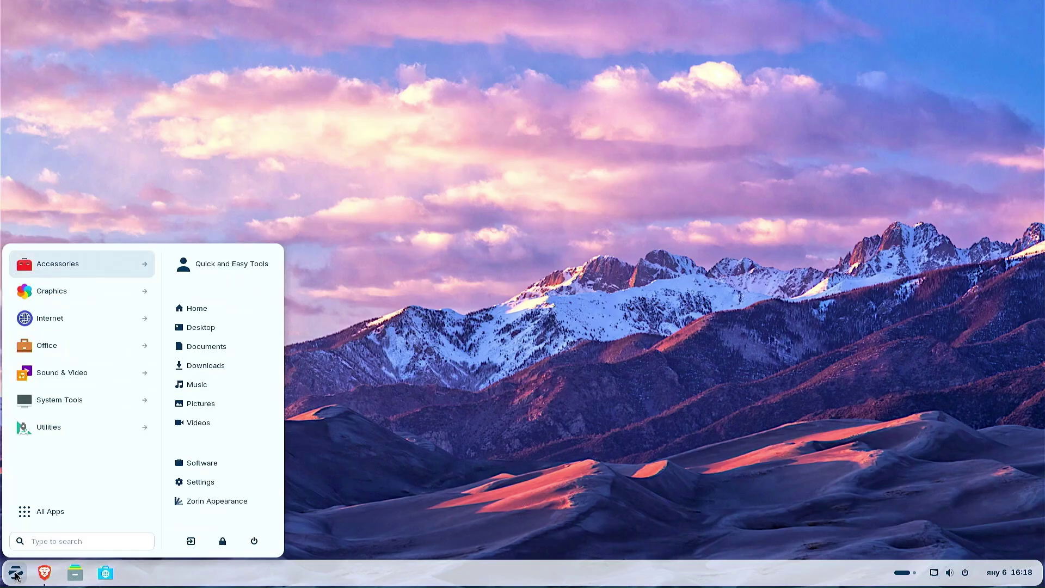
{"action": "left_click", "coordinate": [94, 541]}
{"action": "type", "text": "te"}
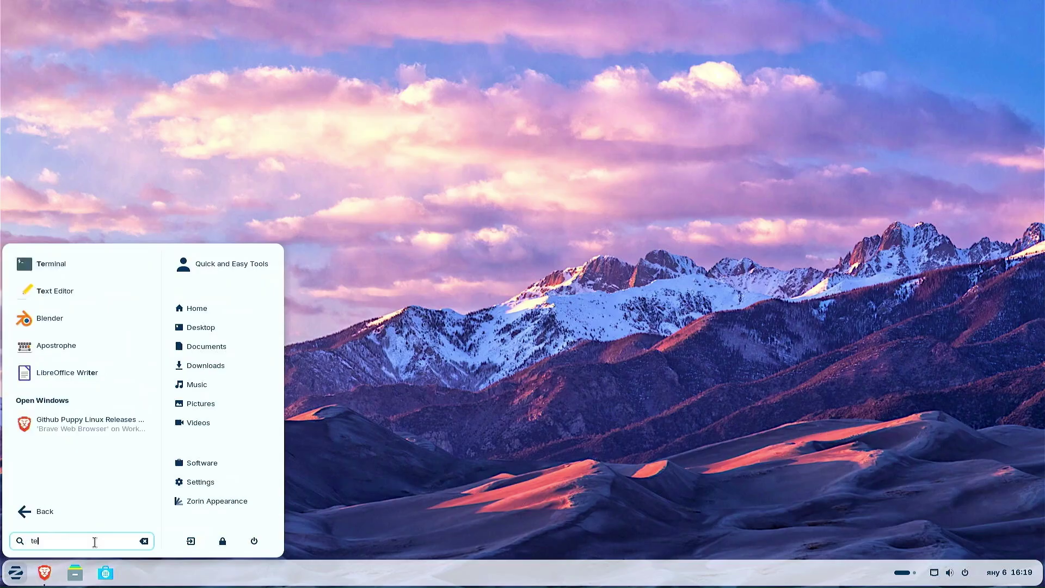
{"action": "type", "text": "rminal"}
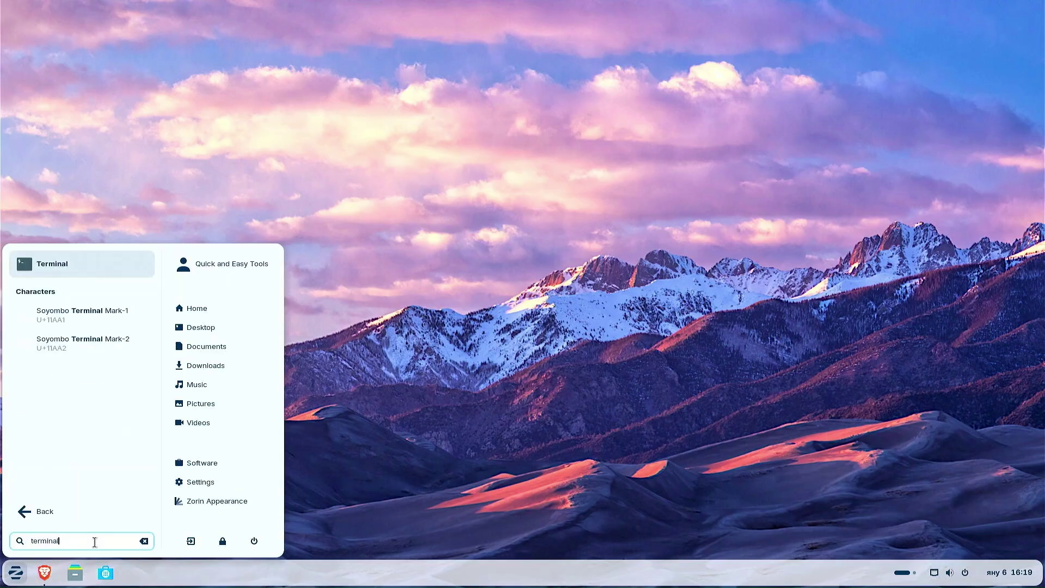
{"action": "left_click", "coordinate": [66, 265]}
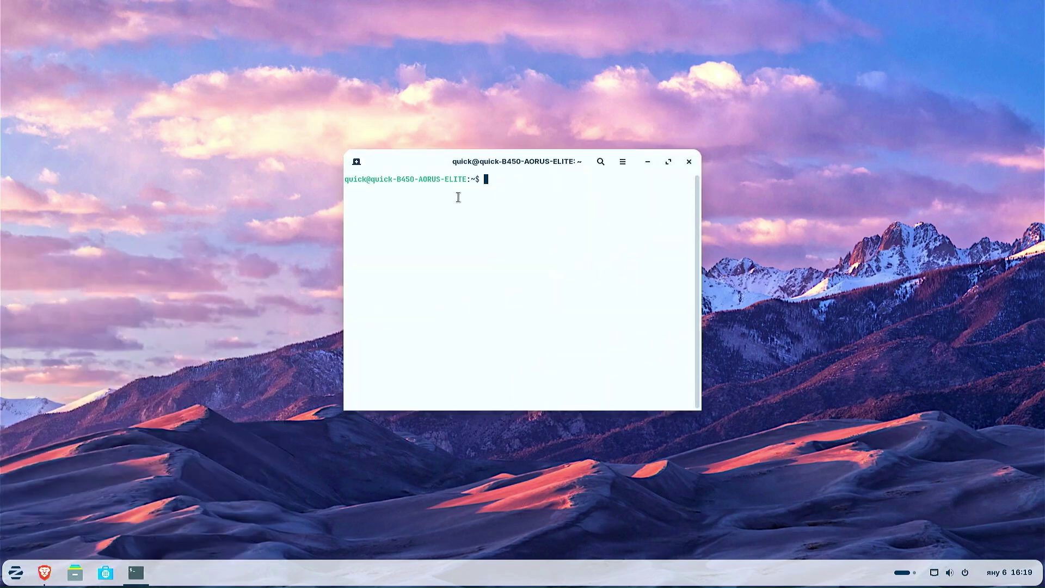
{"action": "left_click_drag", "start_coordinate": [424, 163], "coordinate": [728, 177]}
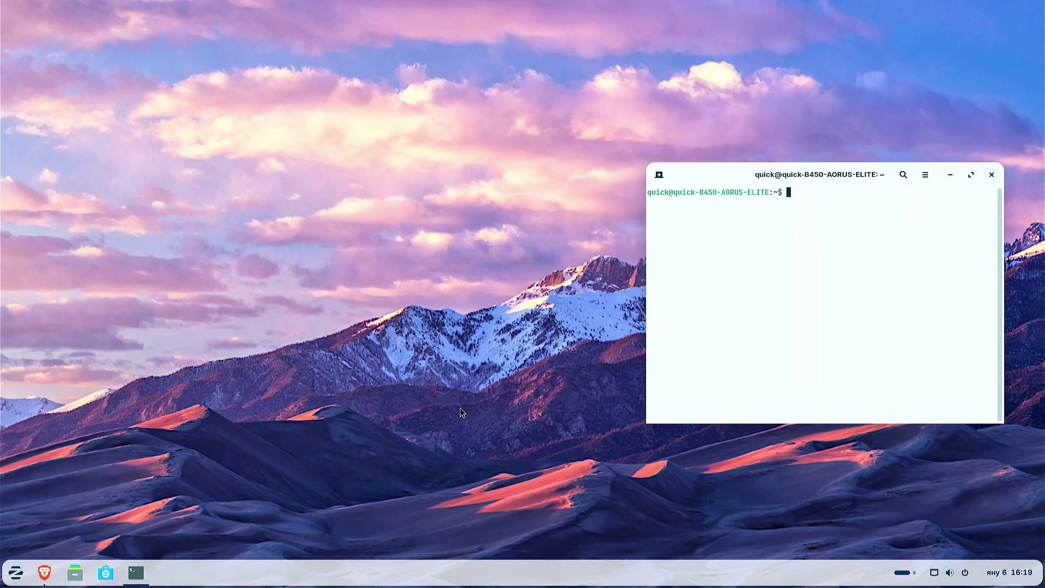
{"action": "left_click", "coordinate": [76, 576]}
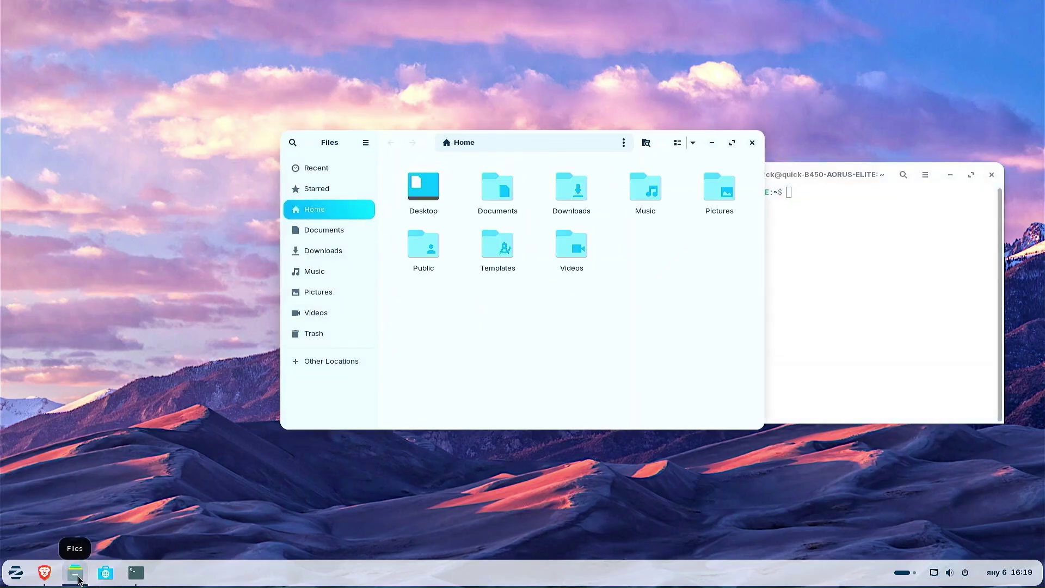
{"action": "left_click_drag", "start_coordinate": [560, 150], "coordinate": [354, 162]}
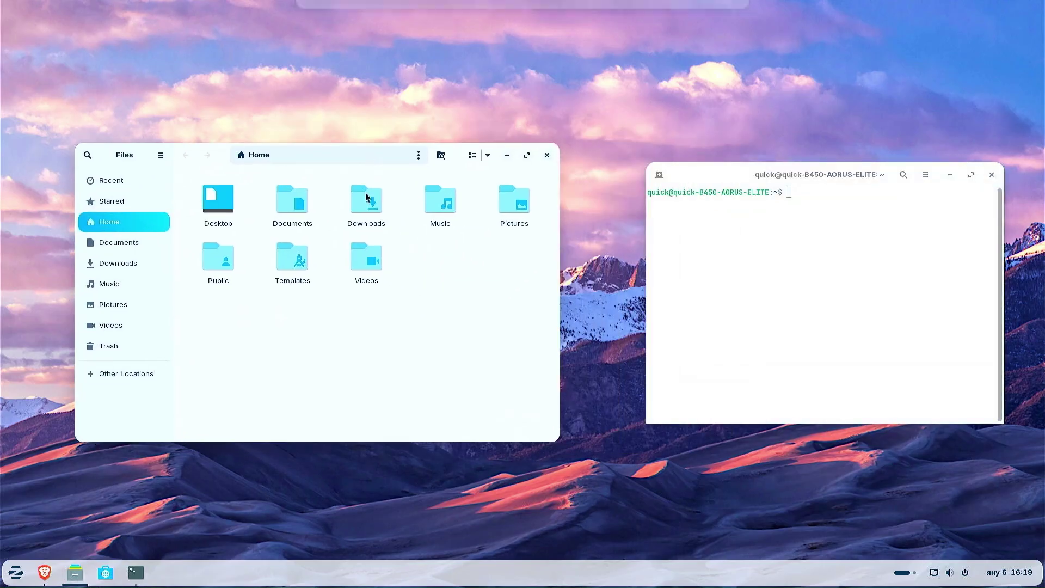
Browse Other Locations to the Zorin OS root filesystem and open the boot folder.
{"action": "left_click", "coordinate": [131, 374]}
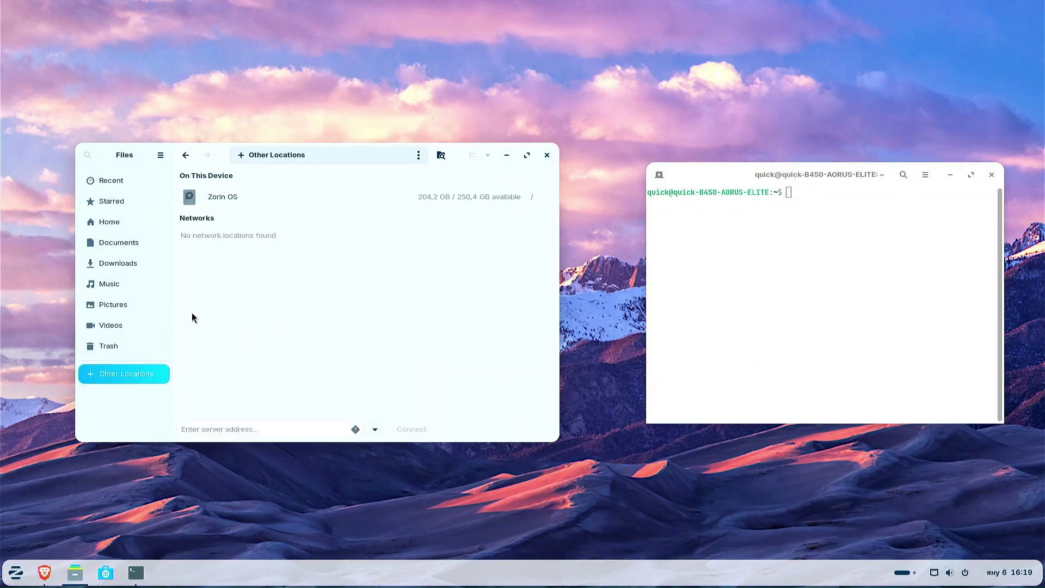
{"action": "left_click", "coordinate": [224, 201]}
{"action": "left_click", "coordinate": [367, 207]}
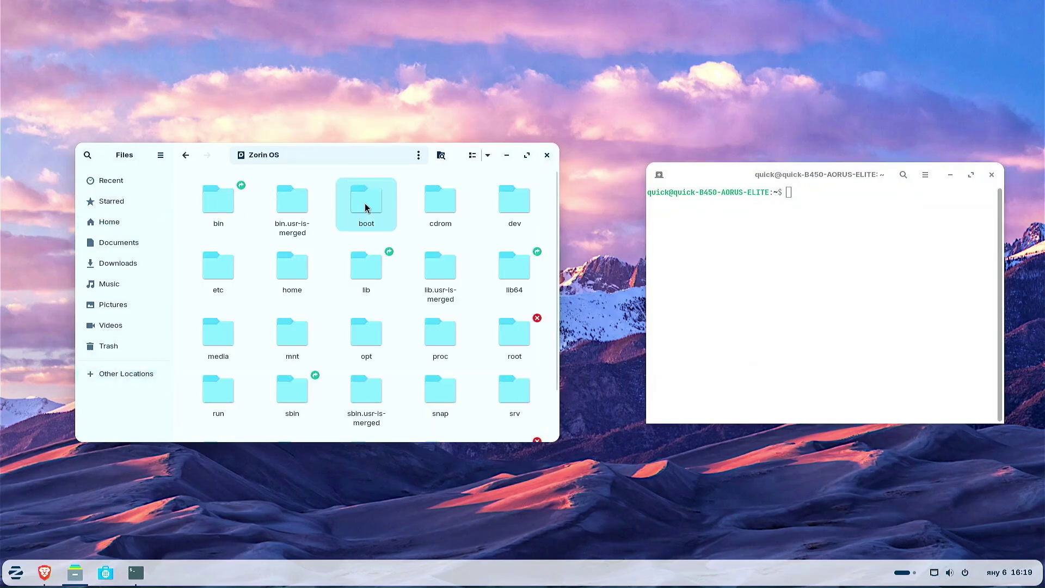
{"action": "double_click", "coordinate": [375, 220]}
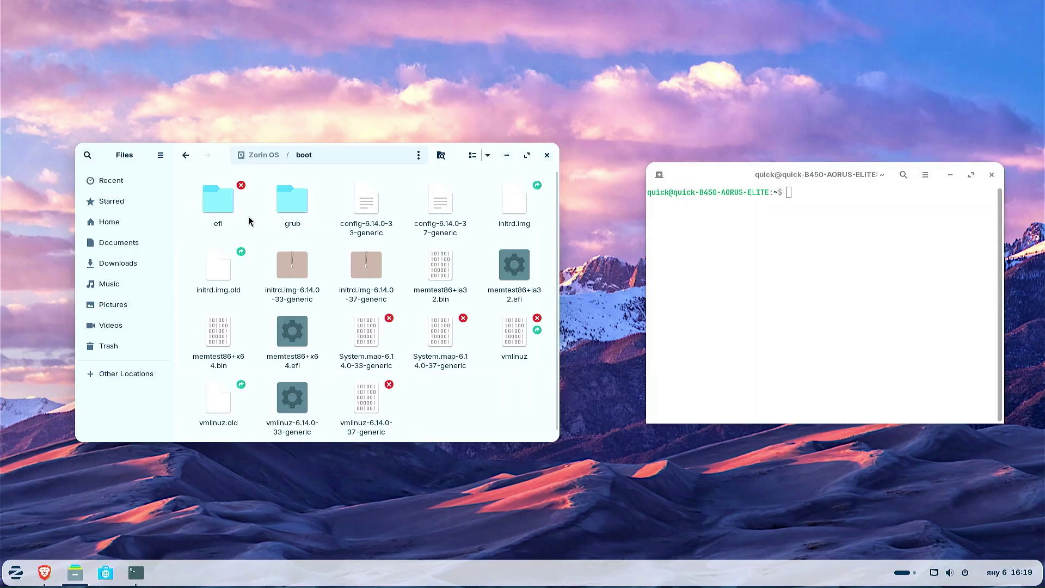
Open efi as administrator with the account password and enter its EFI folder.
{"action": "right_click", "coordinate": [221, 211]}
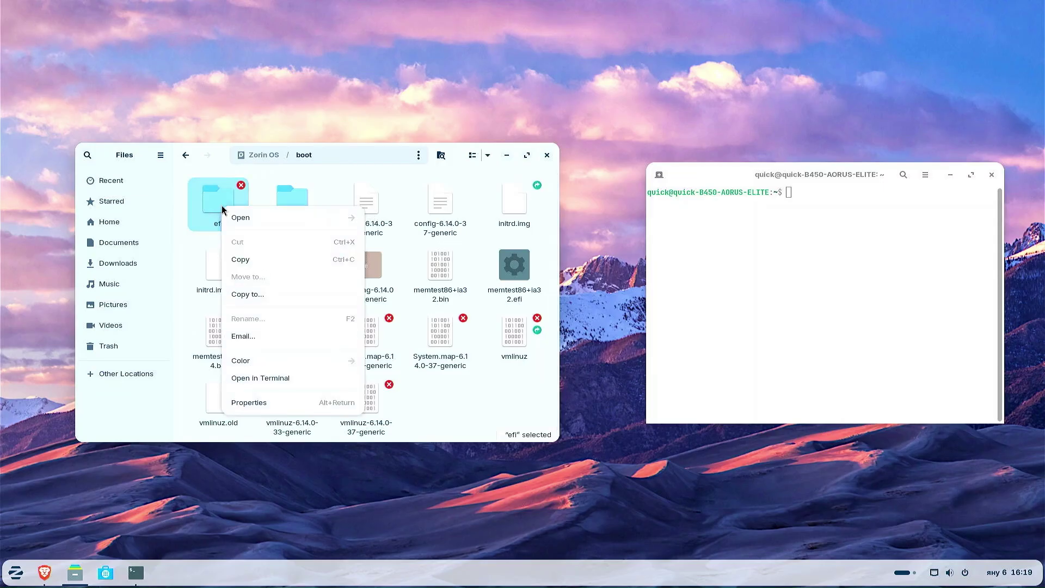
{"action": "left_click", "coordinate": [223, 213]}
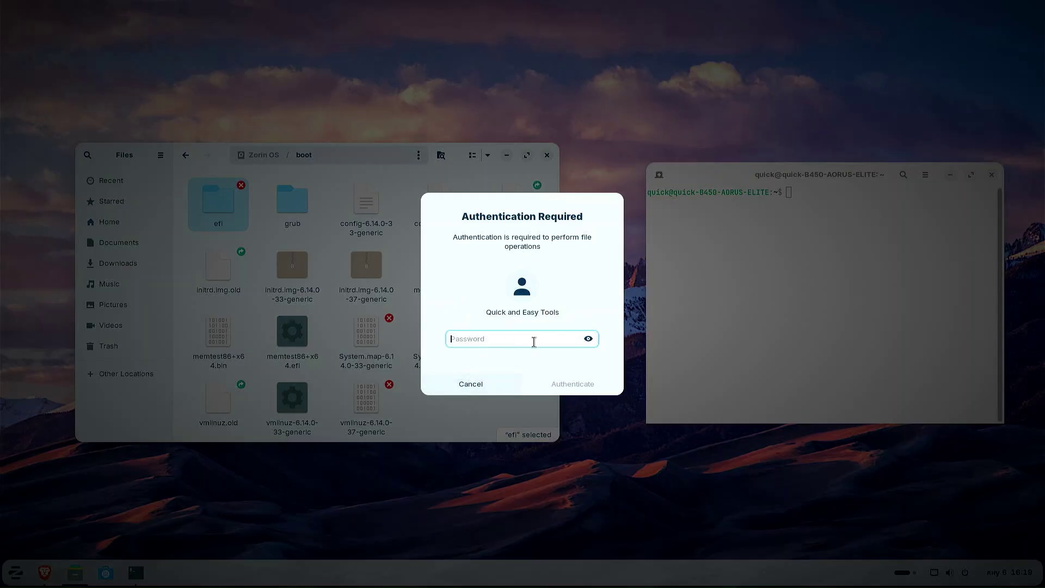
{"action": "type", "text": "•••"}
{"action": "key", "text": "Return"}
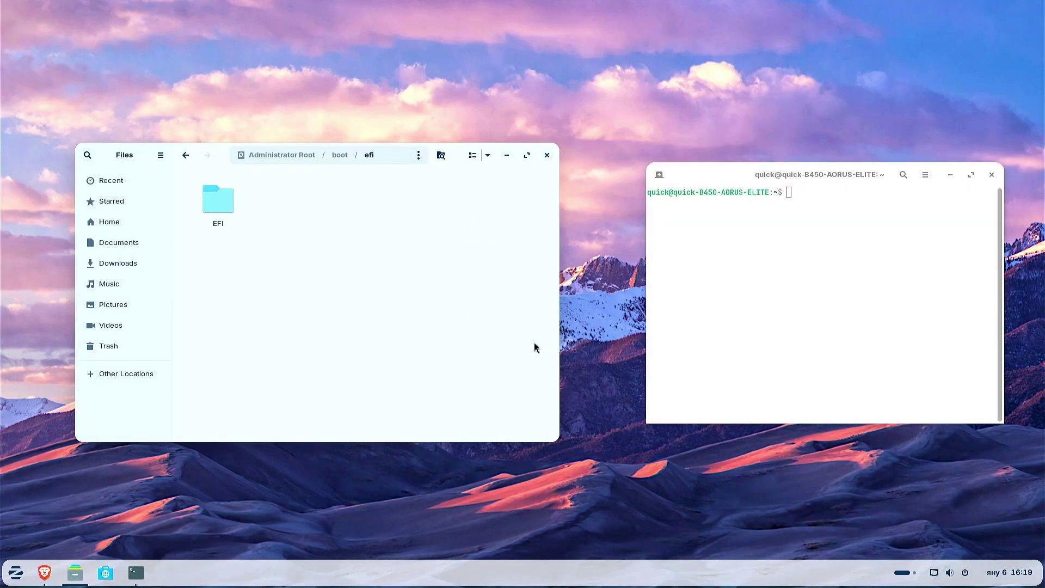
{"action": "double_click", "coordinate": [216, 206]}
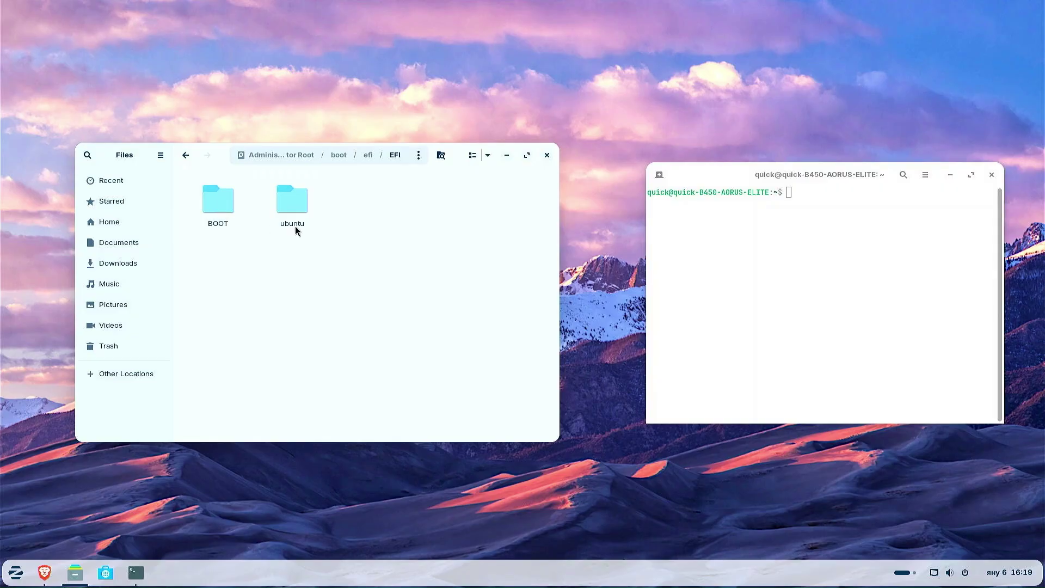
{"action": "left_click", "coordinate": [799, 195]}
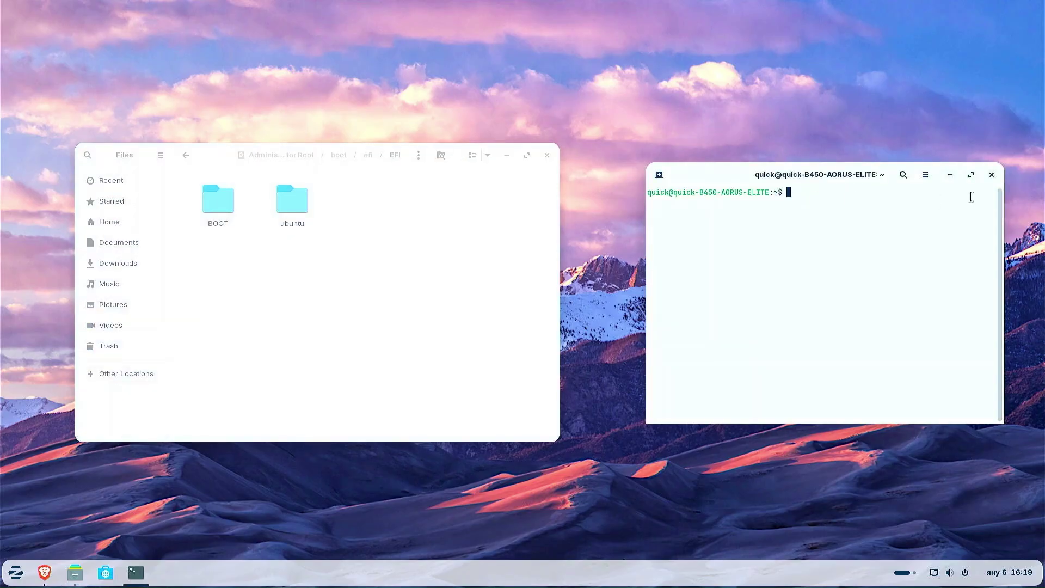
Install refind via sudo apt, answering Y and Yes to the ESP install, then clear the terminal.
{"action": "type", "text": "sud"}
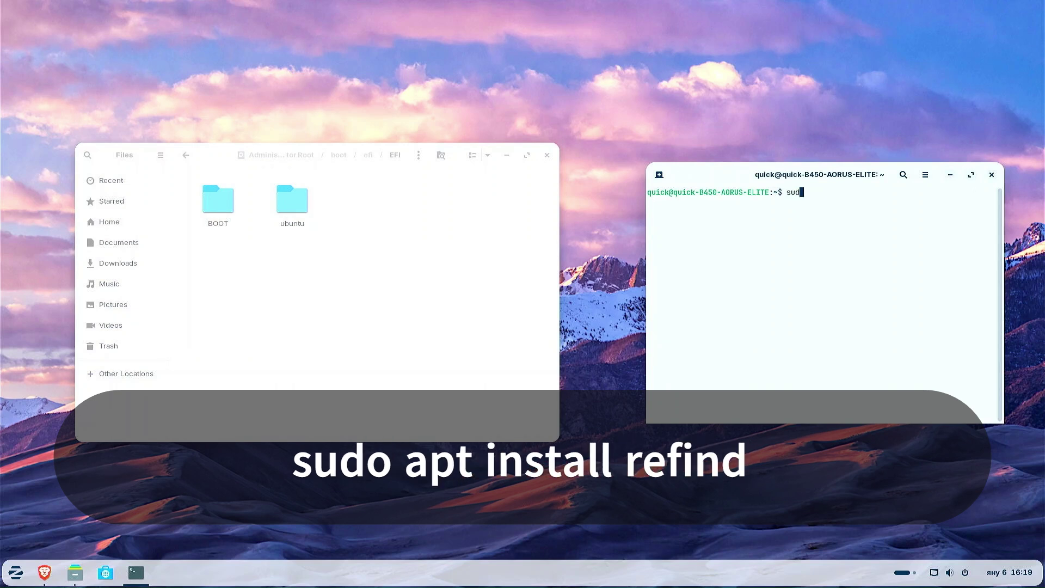
{"action": "type", "text": "o apt install refind"}
{"action": "key", "text": "Return"}
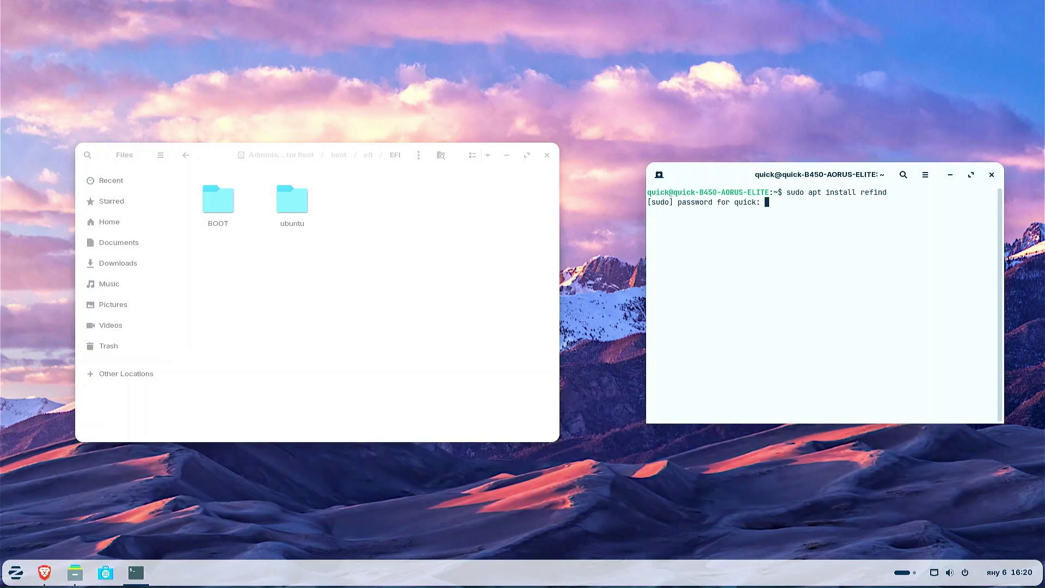
{"action": "type", "text": "*****"}
{"action": "key", "text": "Return"}
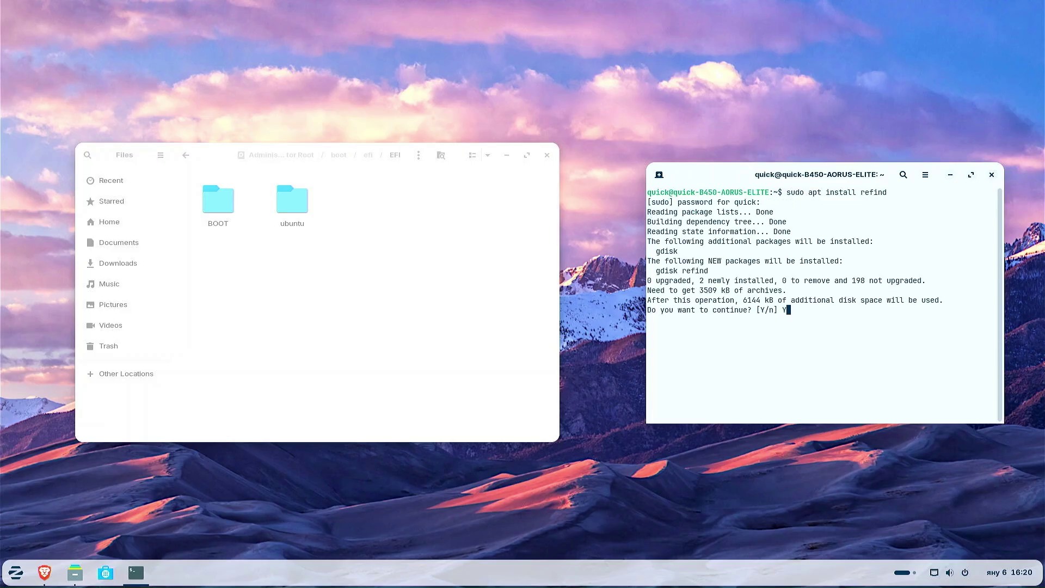
{"action": "type", "text": "Y"}
{"action": "key", "text": "Return"}
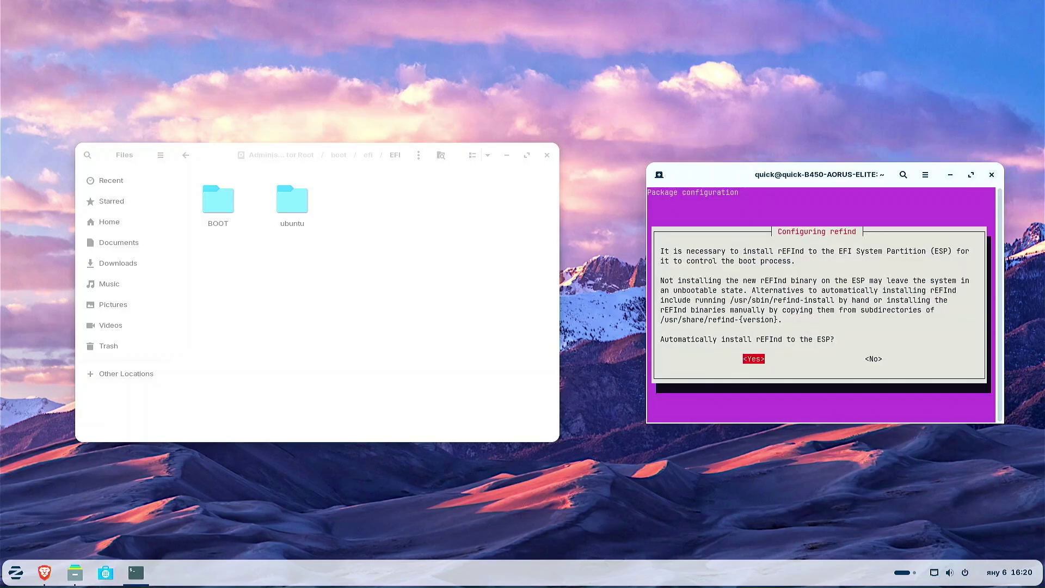
{"action": "key", "text": "Return"}
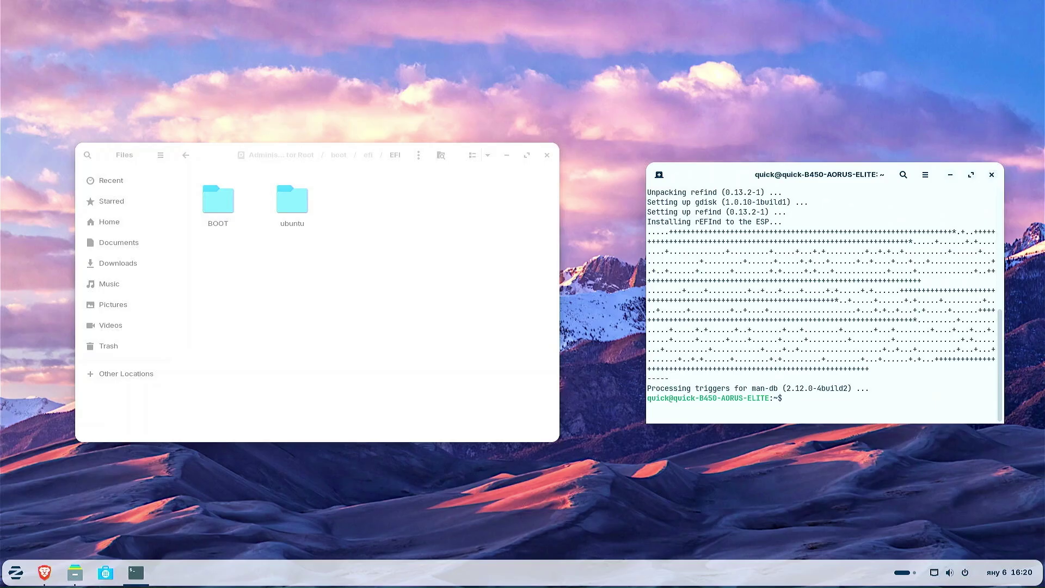
{"action": "type", "text": "clear"}
{"action": "key", "text": "Return"}
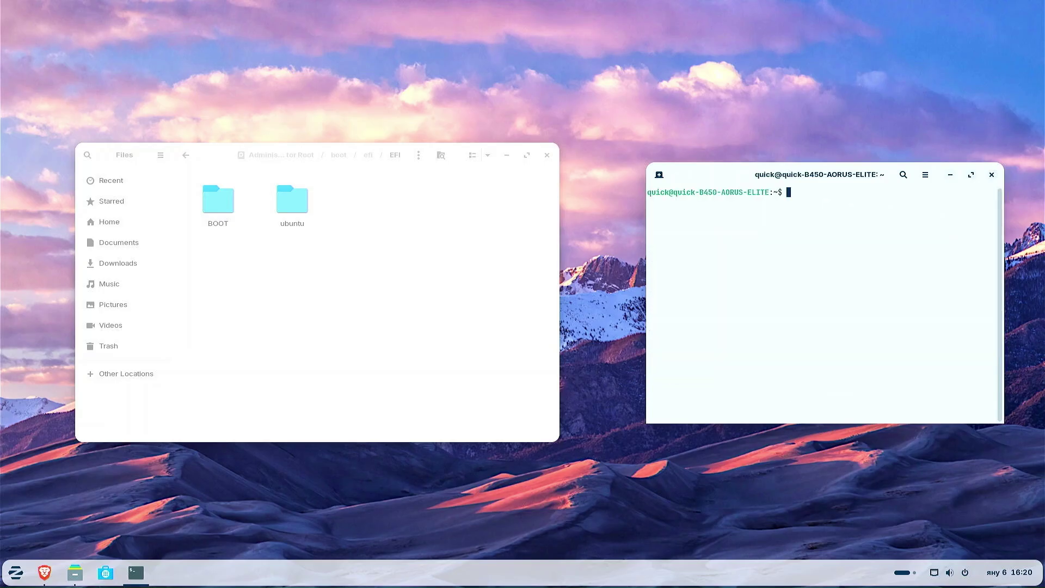
Reopen the EFI folder in Files to see the new refind and tools folders.
{"action": "left_click", "coordinate": [258, 244]}
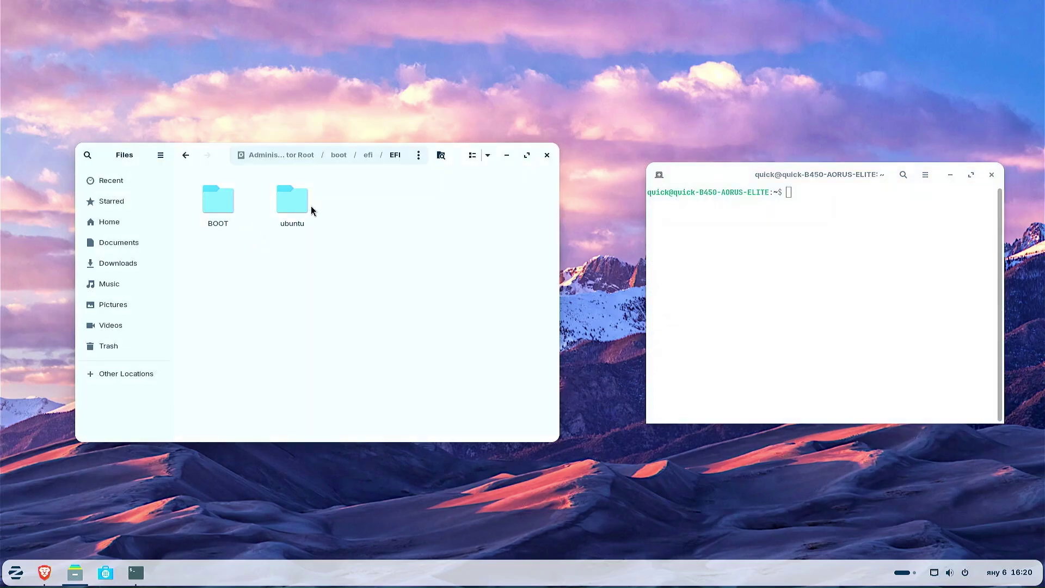
{"action": "right_click", "coordinate": [268, 251]}
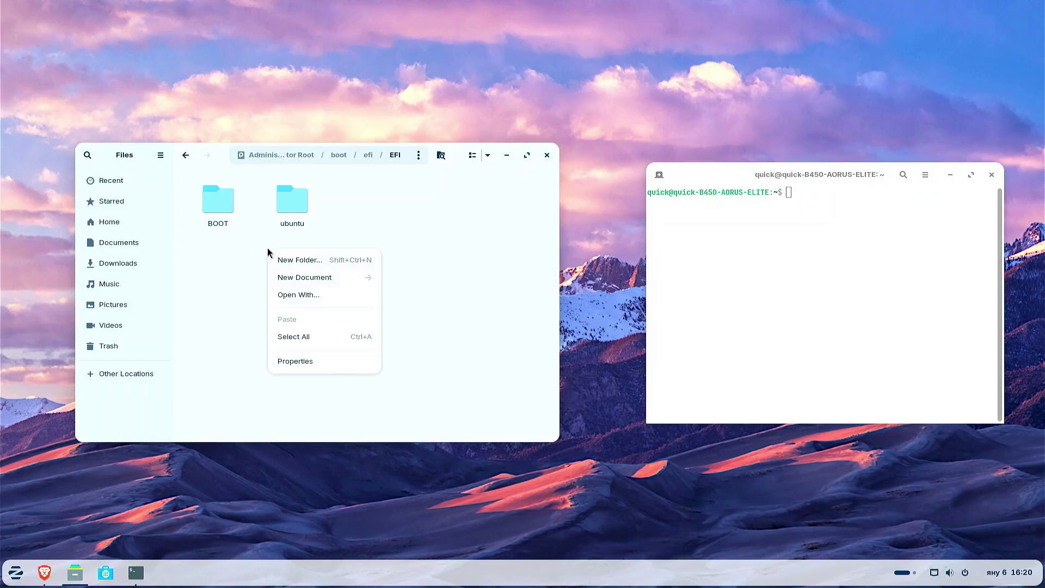
{"action": "left_click", "coordinate": [265, 294]}
{"action": "left_click", "coordinate": [185, 155]}
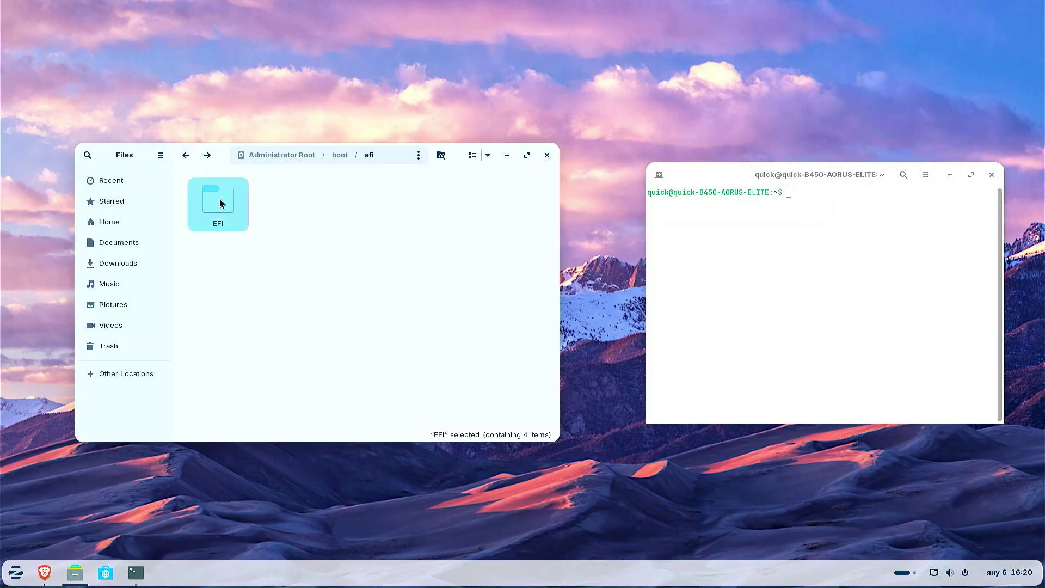
{"action": "double_click", "coordinate": [221, 203]}
{"action": "left_click_drag", "start_coordinate": [276, 240], "coordinate": [352, 243]}
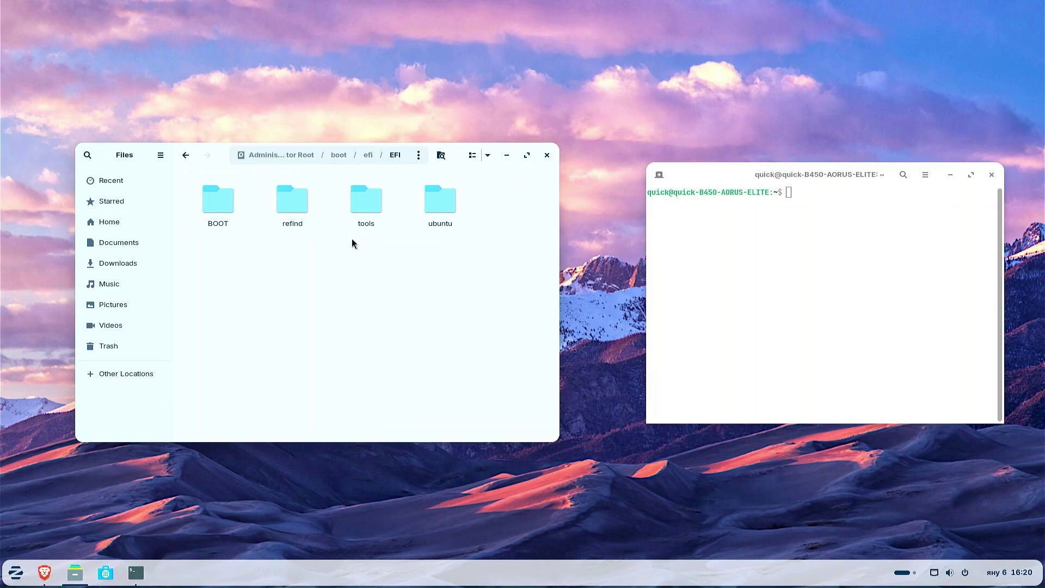
Run sudo refind-install, confirm rEFInd is the default boot manager, and close Terminal.
{"action": "left_click", "coordinate": [828, 194]}
{"action": "type", "text": "sudo"}
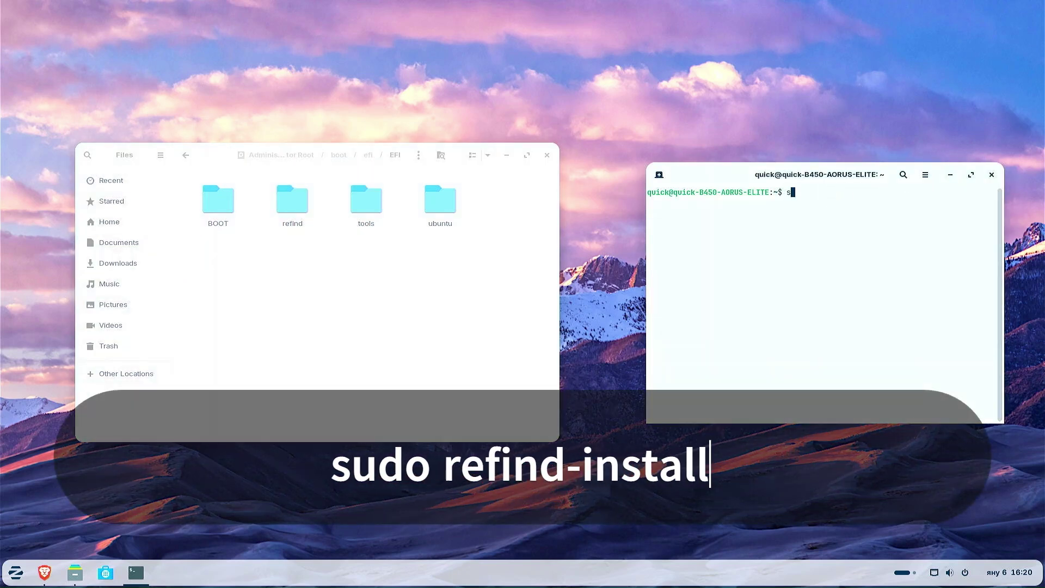
{"action": "type", "text": " refind-install"}
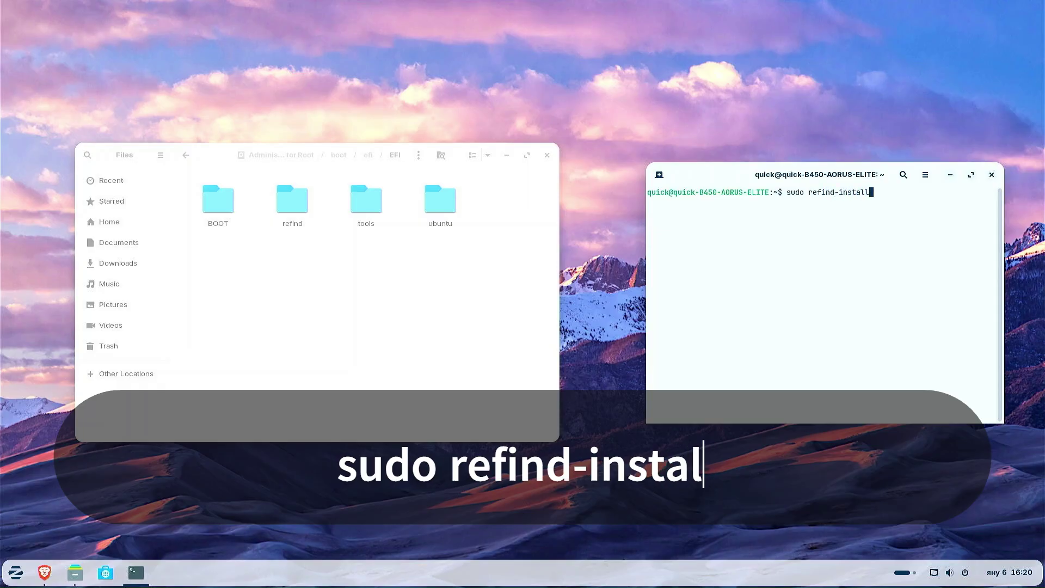
{"action": "key", "text": "Return"}
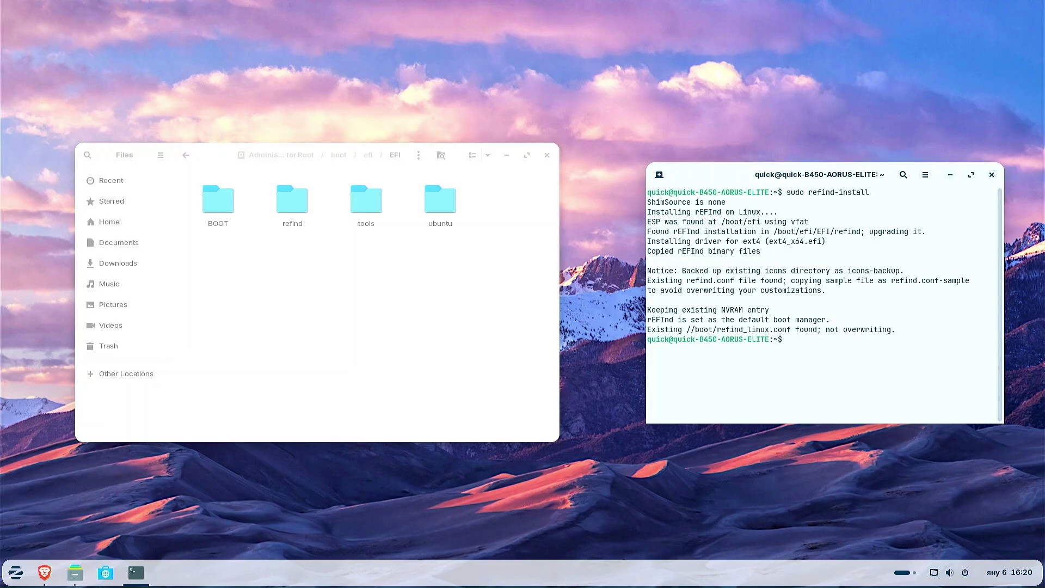
{"action": "left_click_drag", "start_coordinate": [647, 320], "coordinate": [833, 321]}
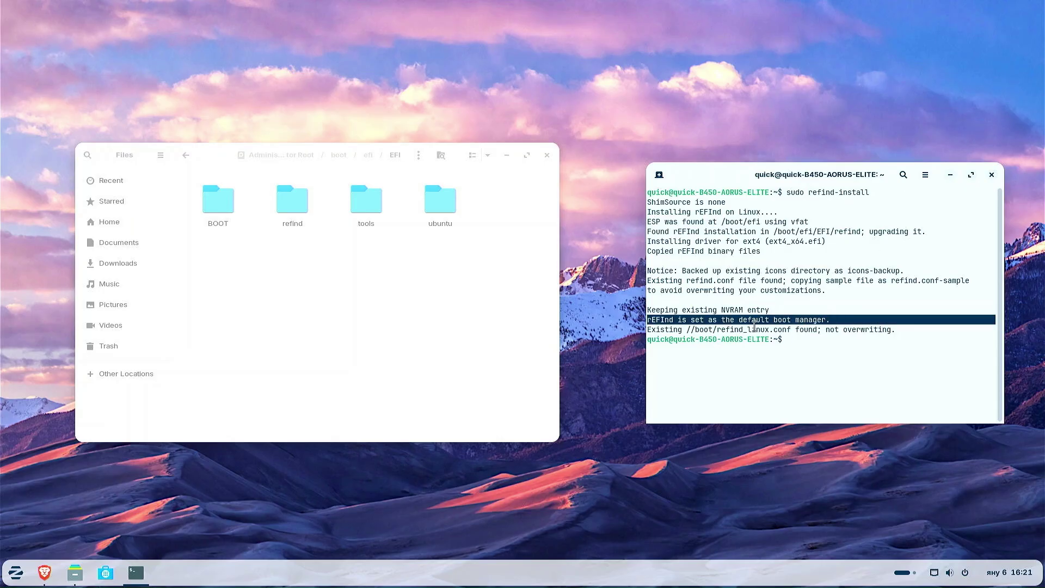
{"action": "left_click", "coordinate": [991, 175]}
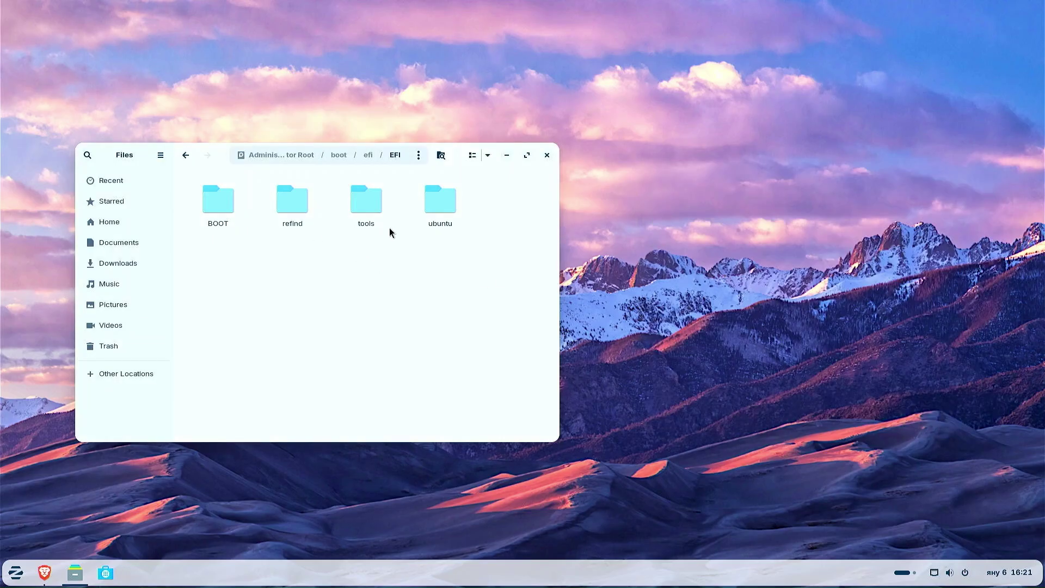
Create a new folder named GrubFM inside EFI and open it.
{"action": "right_click", "coordinate": [353, 265]}
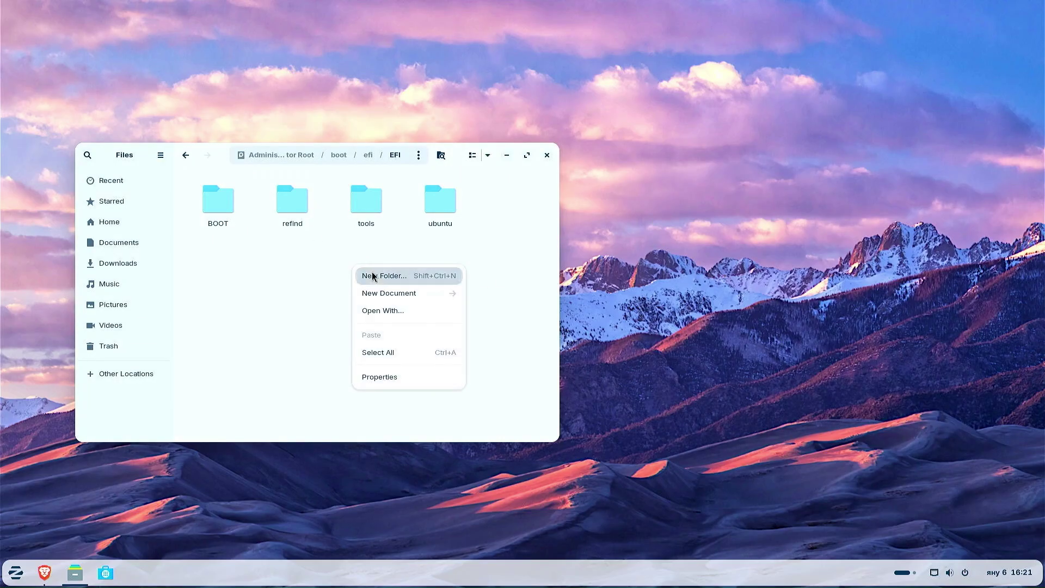
{"action": "left_click", "coordinate": [374, 276]}
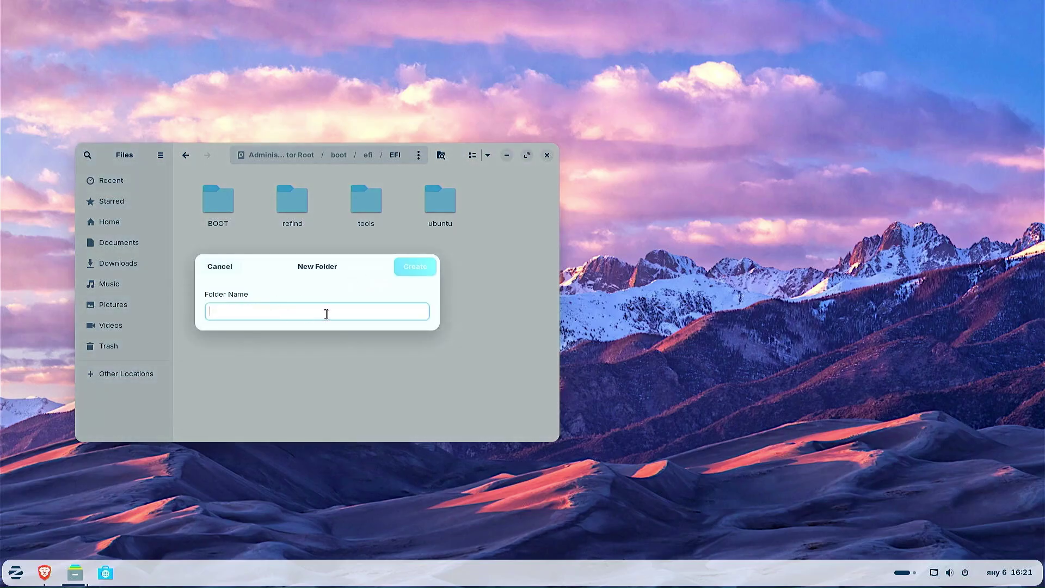
{"action": "type", "text": "GrubFM"}
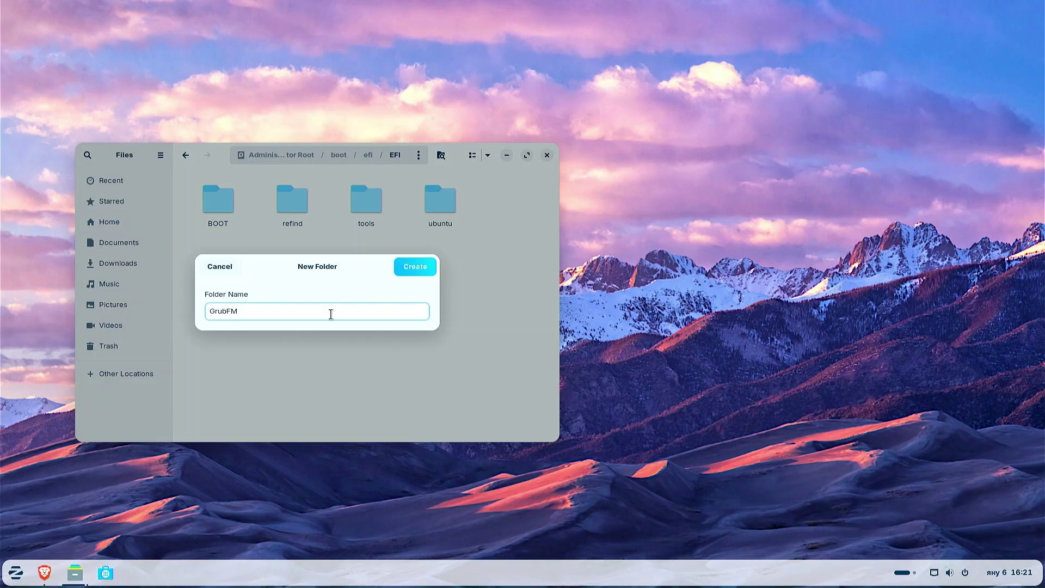
{"action": "left_click", "coordinate": [420, 267]}
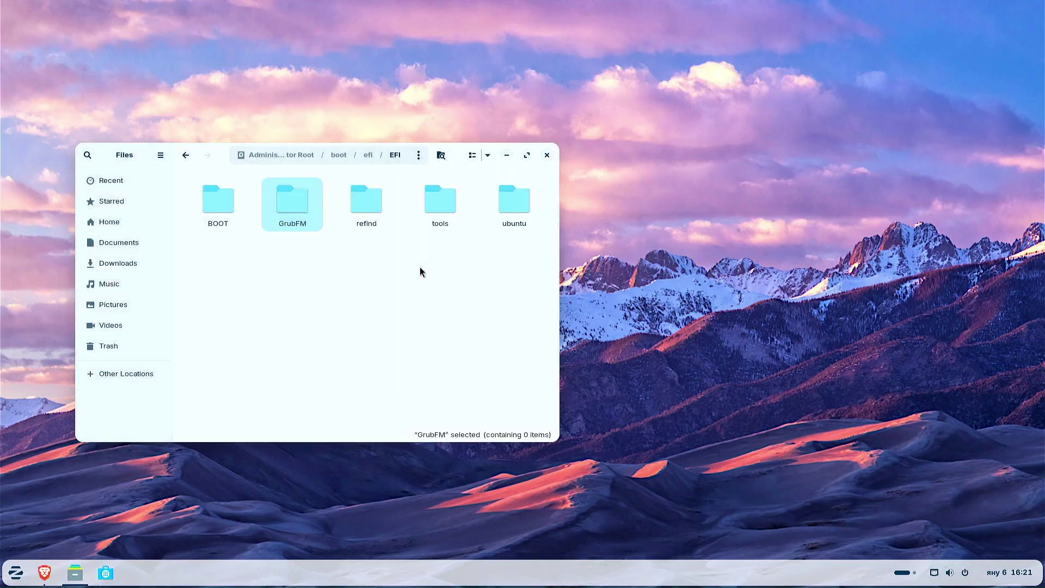
{"action": "double_click", "coordinate": [288, 210]}
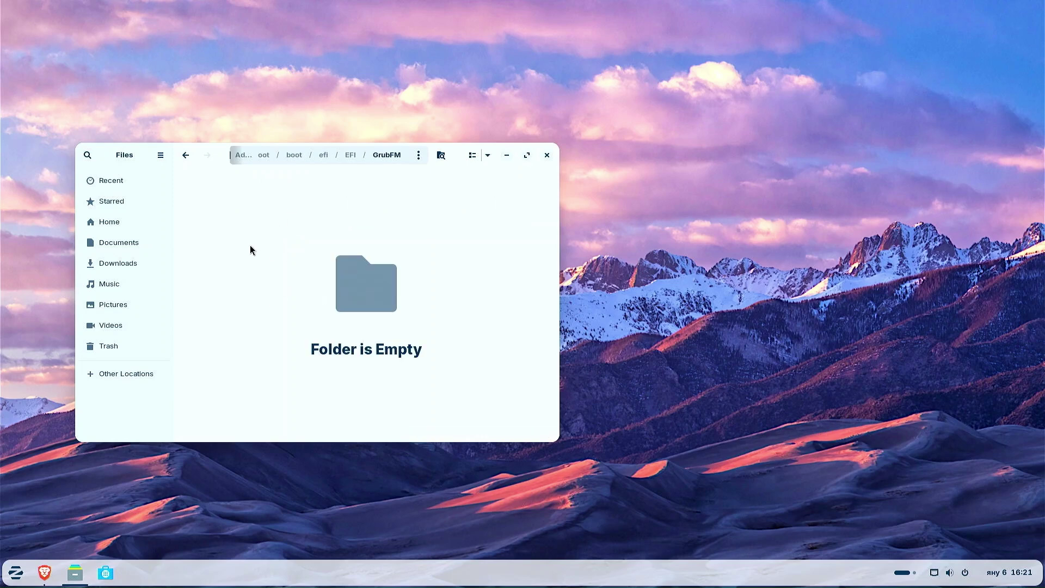
In a second Files window, extract grubfm-en_US.7z in Downloads and open the extracted folder.
{"action": "left_click", "coordinate": [161, 156]}
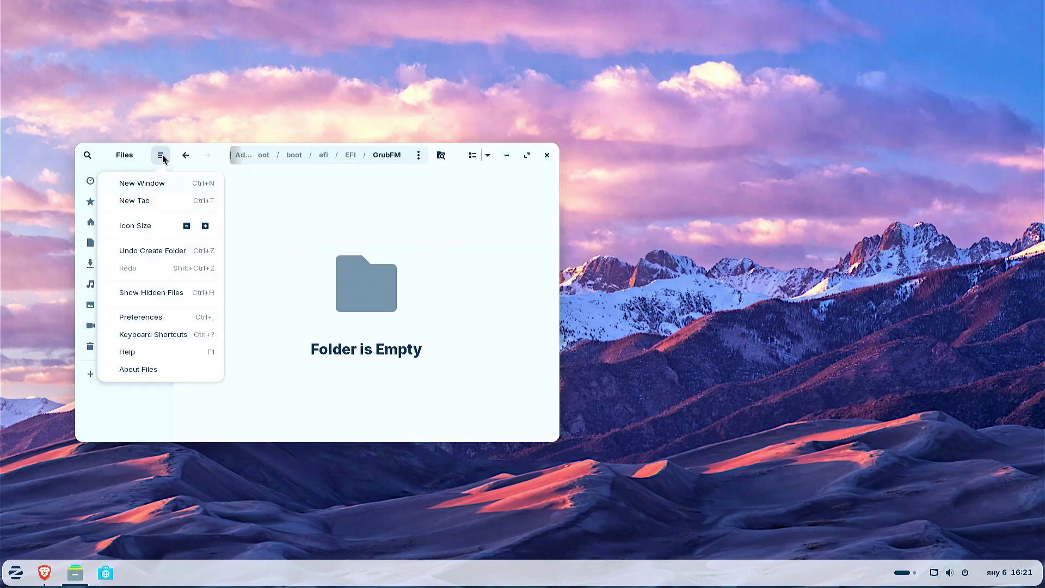
{"action": "left_click", "coordinate": [158, 185]}
{"action": "left_click_drag", "start_coordinate": [665, 147], "coordinate": [945, 161]}
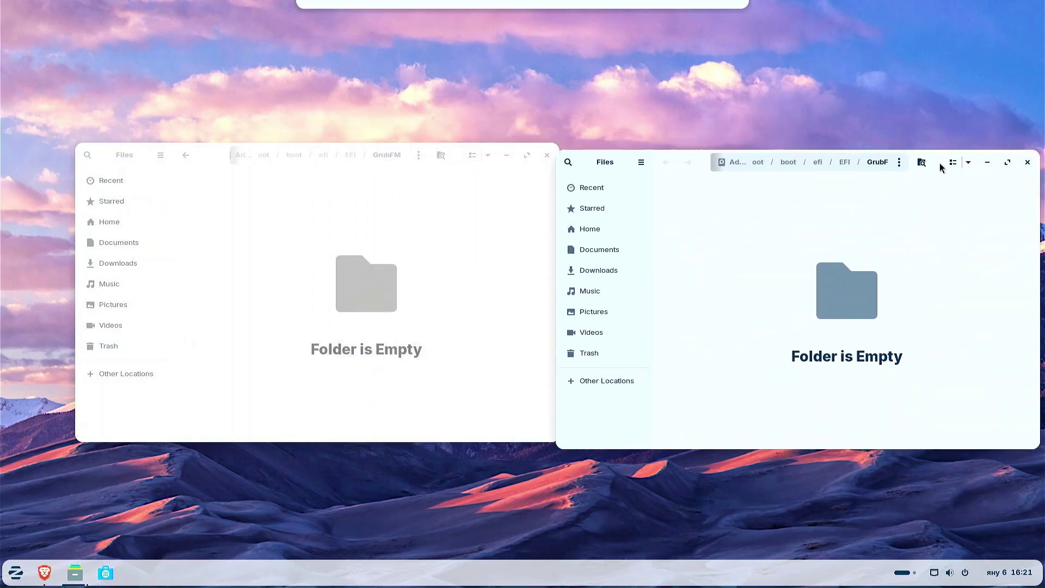
{"action": "left_click", "coordinate": [603, 266]}
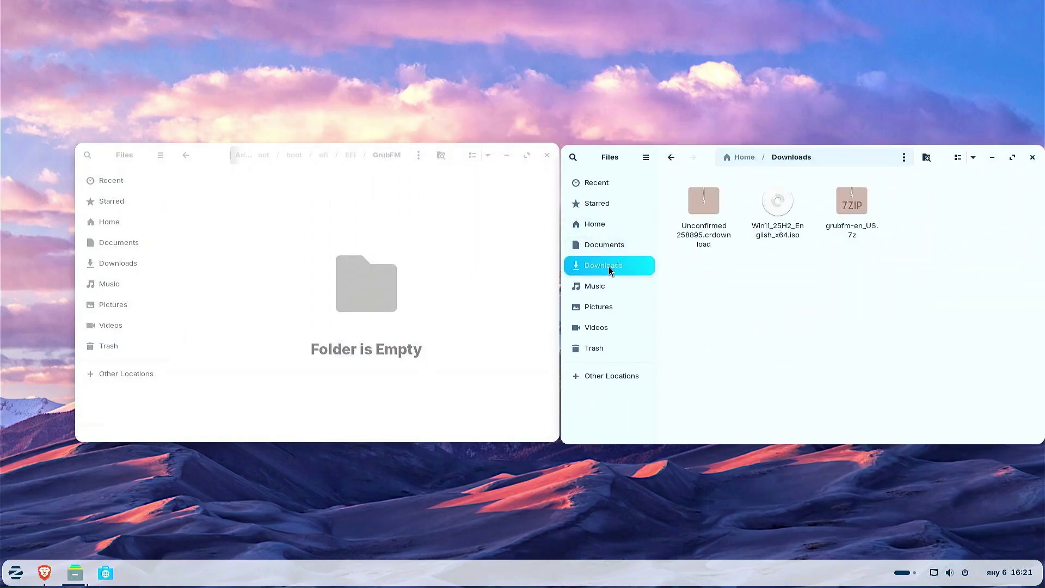
{"action": "right_click", "coordinate": [852, 219]}
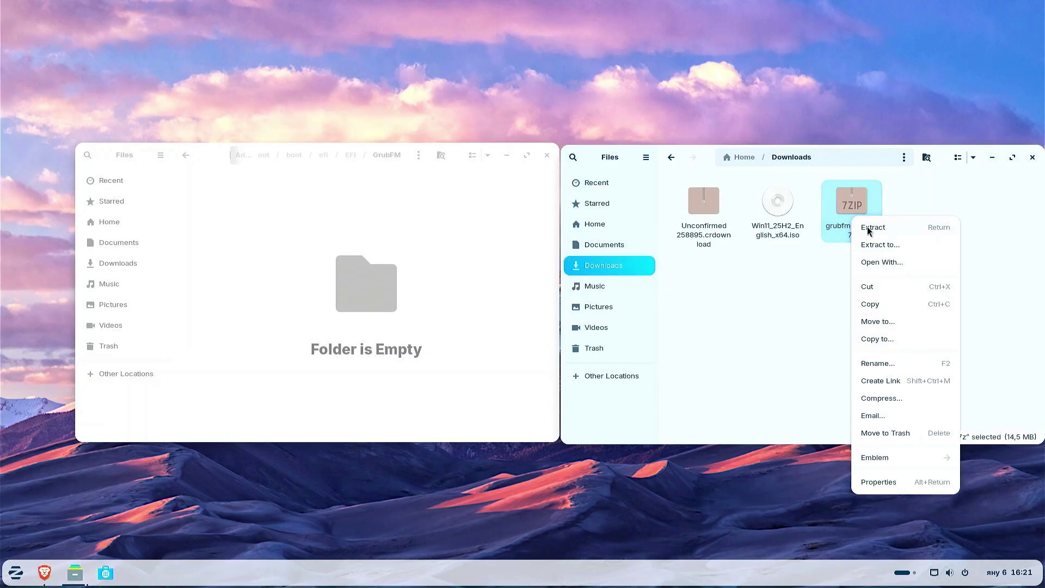
{"action": "left_click", "coordinate": [867, 227]}
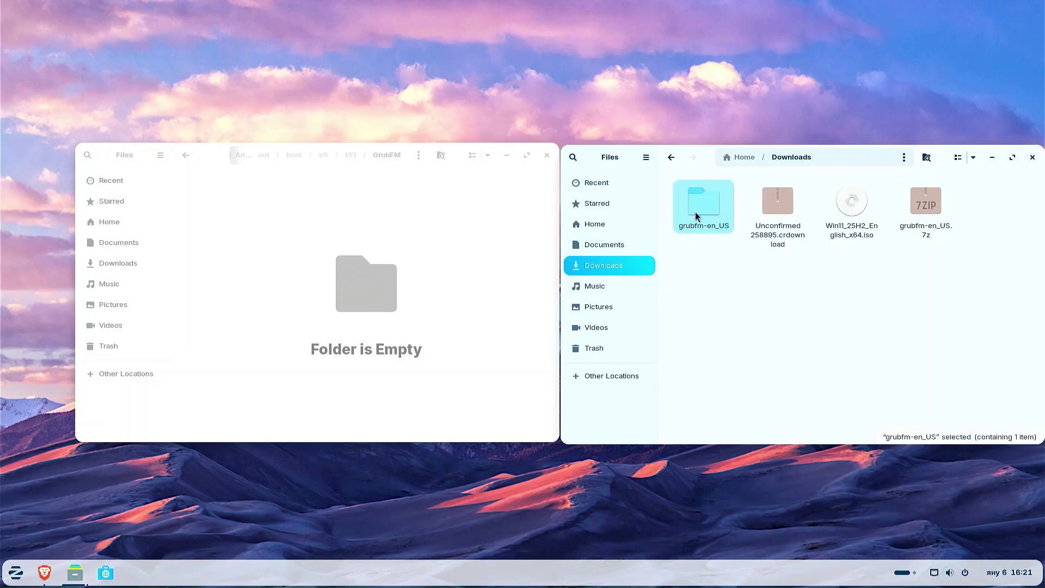
{"action": "double_click", "coordinate": [696, 233]}
Copy grubfmx64.efi into the GrubFM folder and close that window.
{"action": "left_click", "coordinate": [925, 233]}
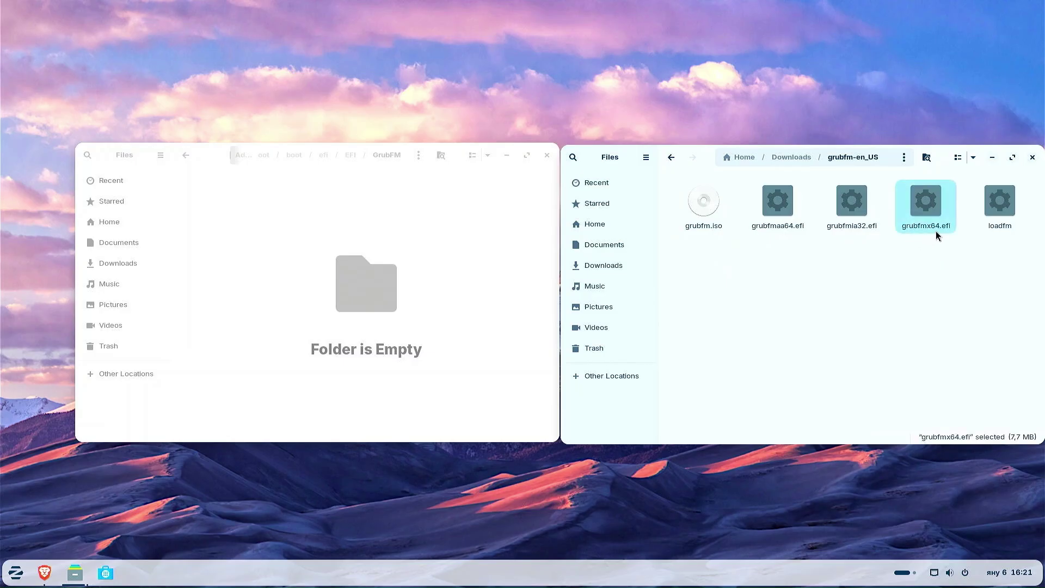
{"action": "left_click_drag", "start_coordinate": [935, 231], "coordinate": [723, 331]}
{"action": "left_click_drag", "start_coordinate": [295, 244], "coordinate": [295, 252]}
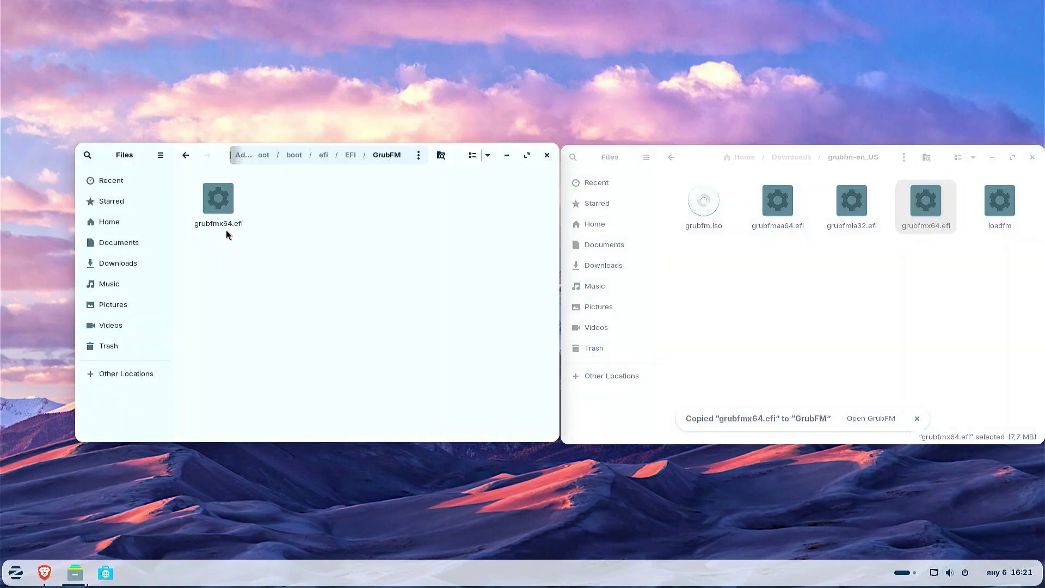
{"action": "left_click", "coordinate": [547, 156]}
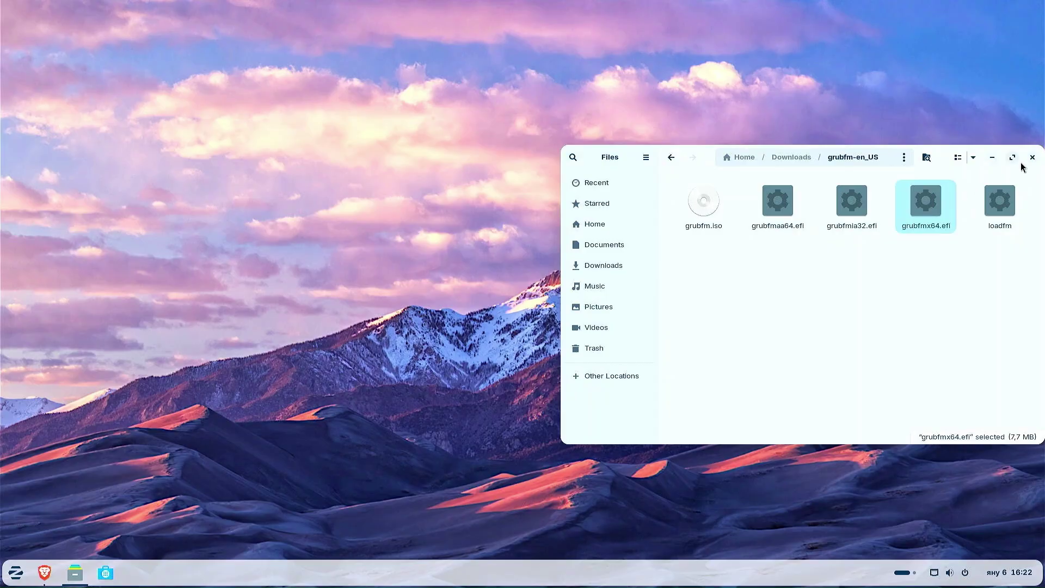
Close the remaining Files window and the Brave browser.
{"action": "left_click", "coordinate": [1031, 157]}
{"action": "left_click", "coordinate": [44, 572]}
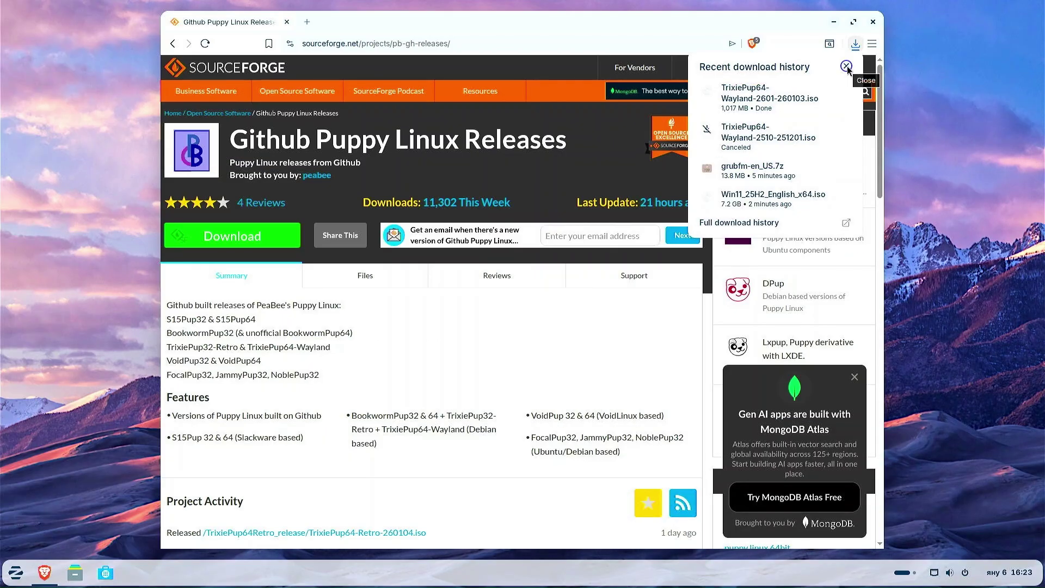
{"action": "left_click", "coordinate": [872, 25]}
{"action": "left_click", "coordinate": [872, 25]}
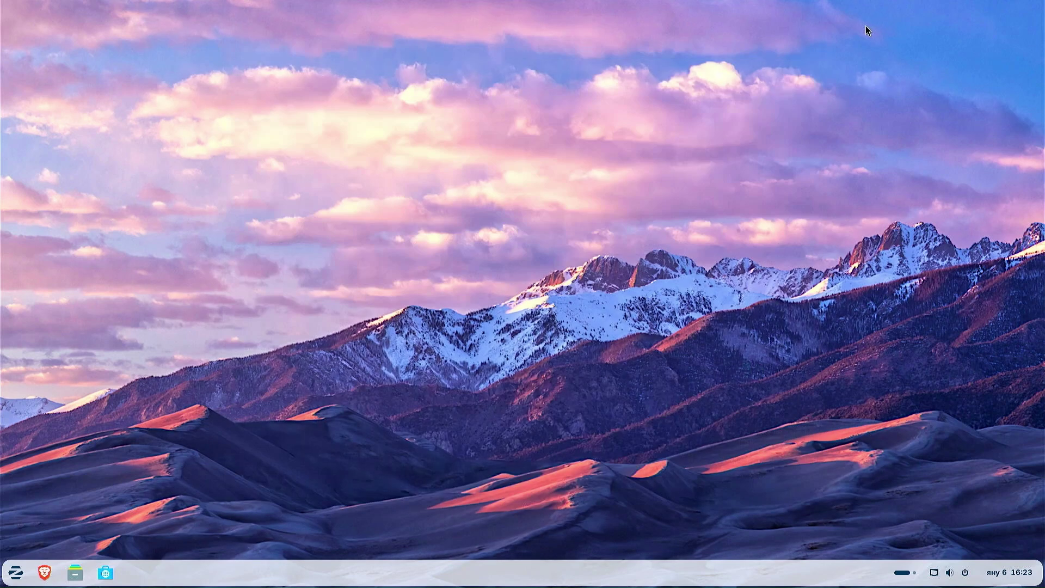
Restart the computer from the Zorin menu's power options and confirm.
{"action": "key", "text": "super"}
{"action": "left_click", "coordinate": [248, 540]}
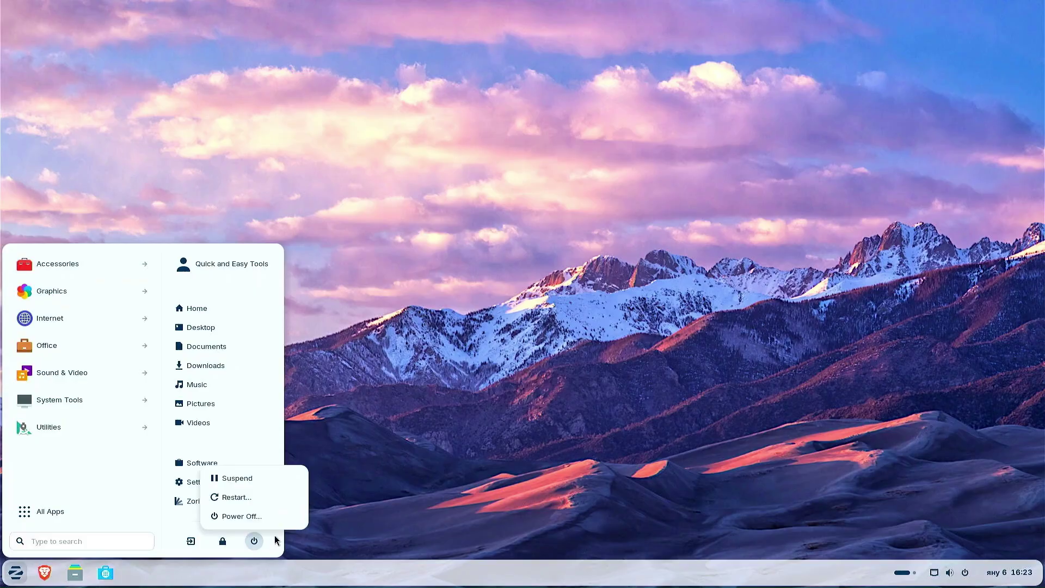
{"action": "left_click", "coordinate": [257, 500]}
{"action": "left_click", "coordinate": [580, 329]}
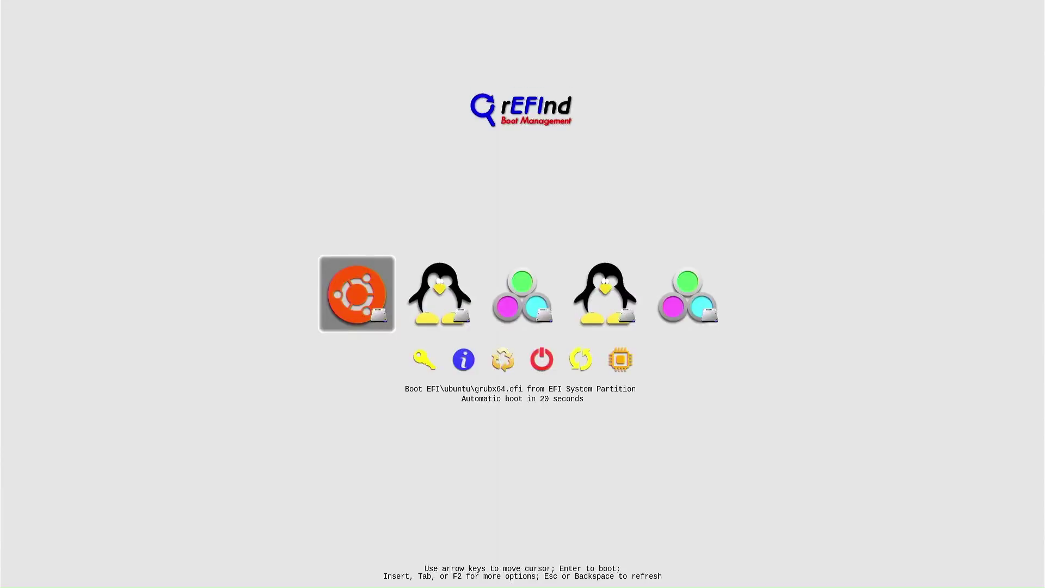
In rEFInd, select the GrubFM penguin entry (EFI\GrubFM\grubfmx64.efi) rather than Ubuntu, and boot it.
{"action": "key", "text": "Right"}
{"action": "key", "text": "Left"}
{"action": "key", "text": "Right"}
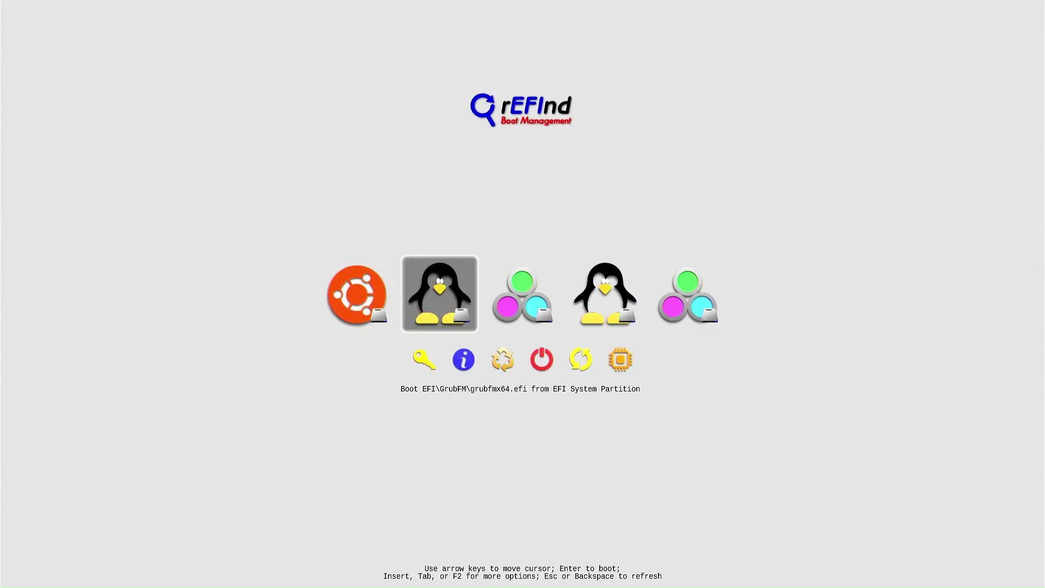
{"action": "key", "text": "Left"}
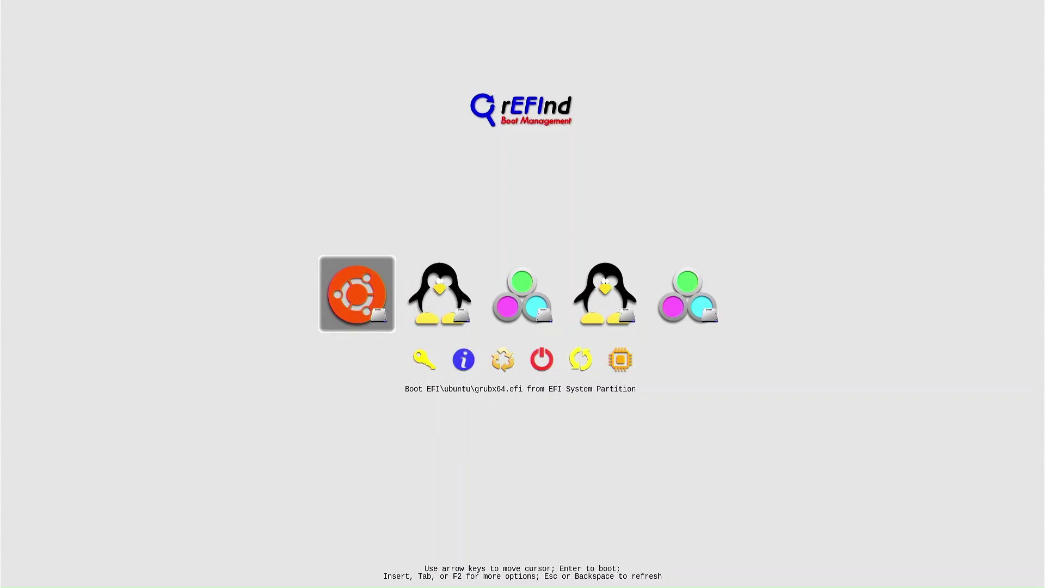
{"action": "key", "text": "Right"}
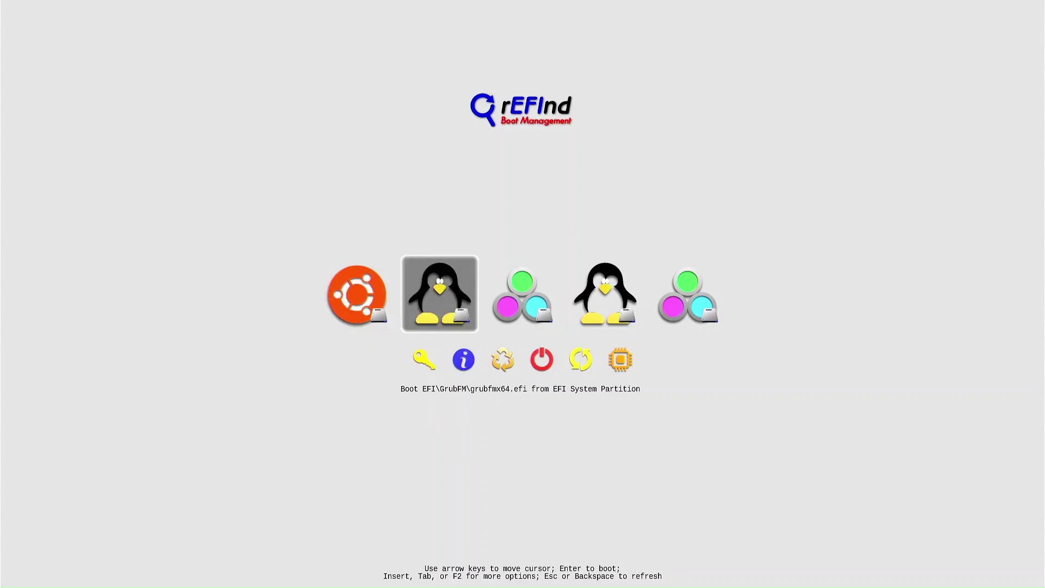
{"action": "key", "text": "Left"}
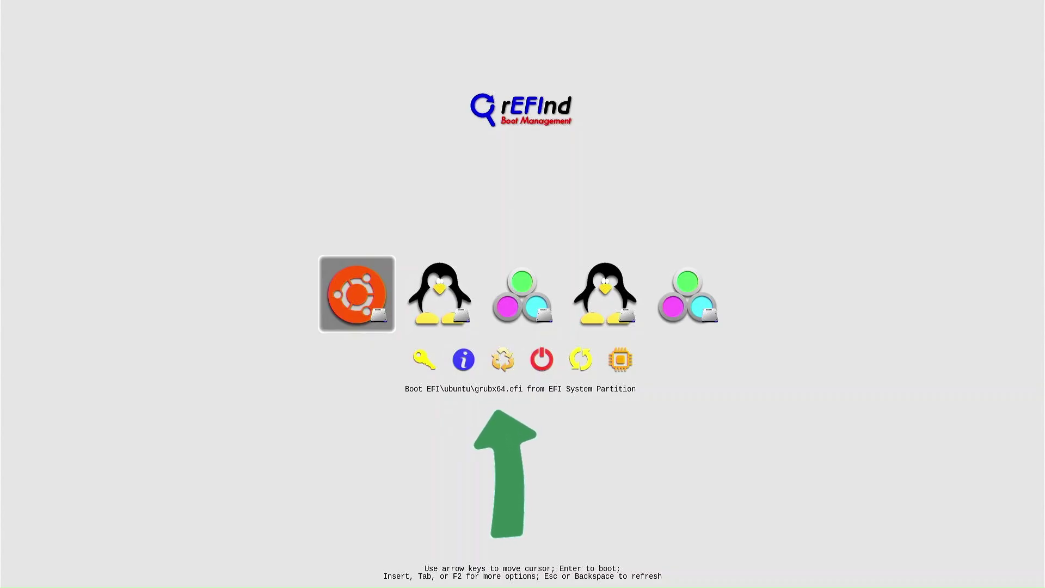
{"action": "key", "text": "Right"}
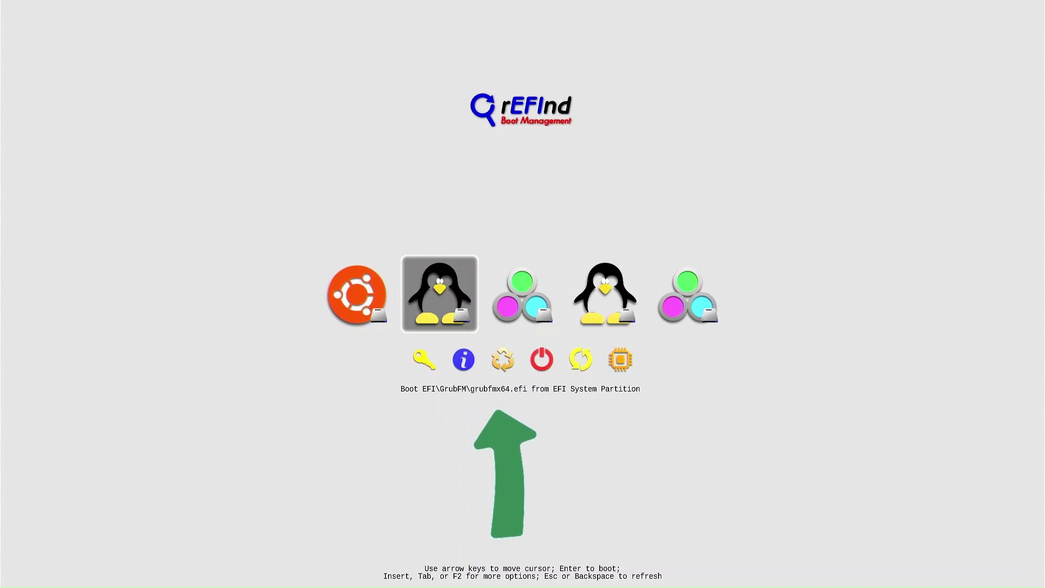
{"action": "key", "text": "Return"}
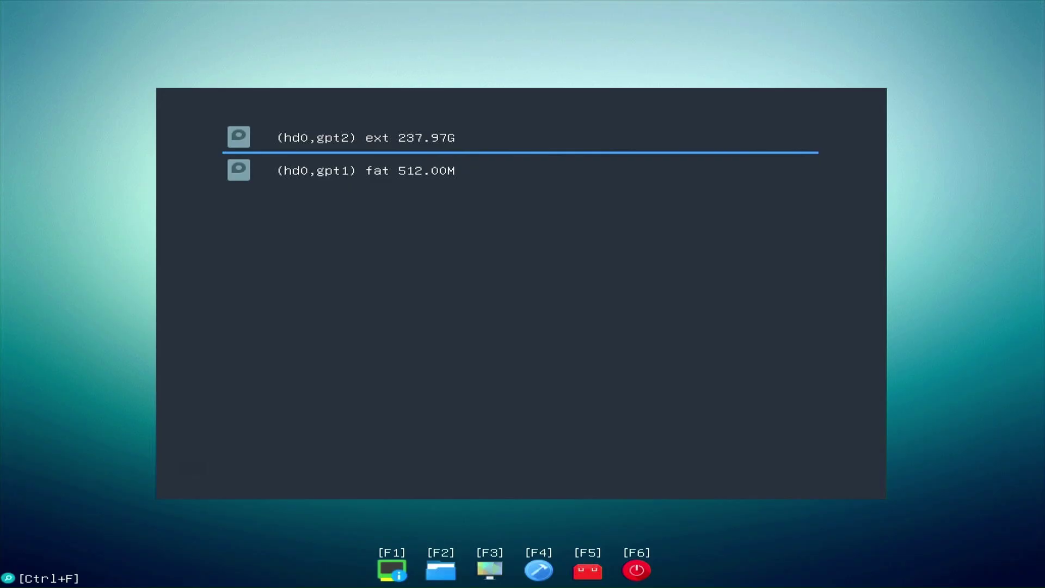
Browse the 237.97G ext partition to home, then the user's folder, then Downloads.
{"action": "key", "text": "Down"}
{"action": "key", "text": "Up"}
{"action": "key", "text": "Return"}
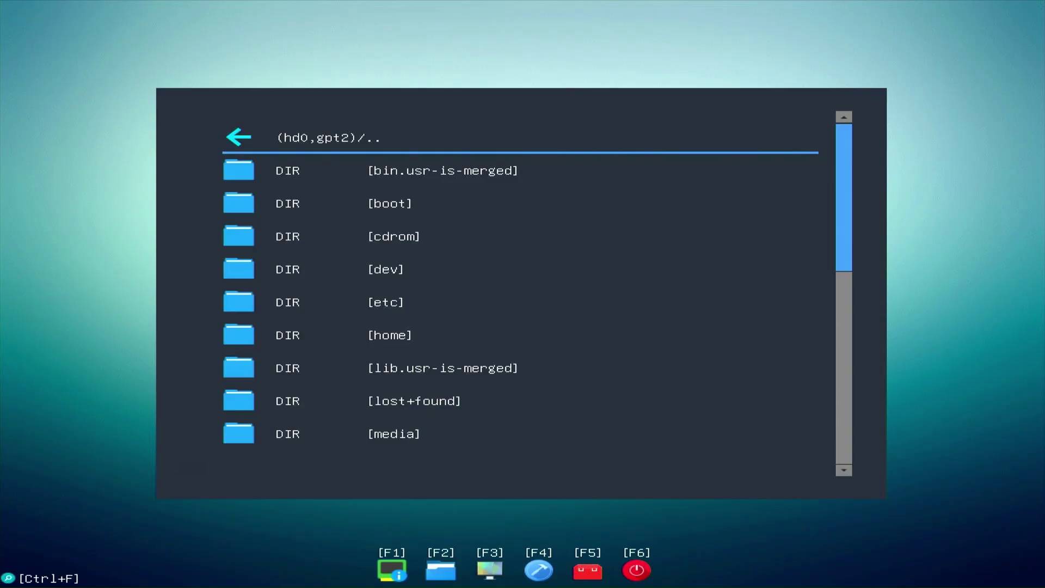
{"action": "key", "text": "Down"}
{"action": "key", "text": "Down"}
{"action": "key", "text": "Down"}
{"action": "key", "text": "Down"}
{"action": "key", "text": "Down"}
{"action": "key", "text": "Down"}
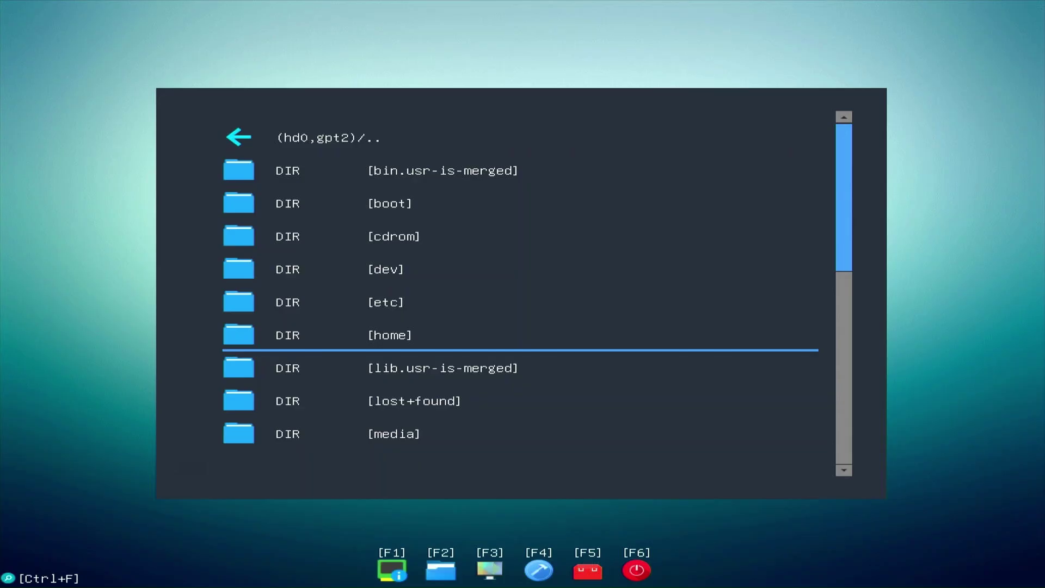
{"action": "key", "text": "Return"}
{"action": "key", "text": "Down"}
{"action": "key", "text": "Return"}
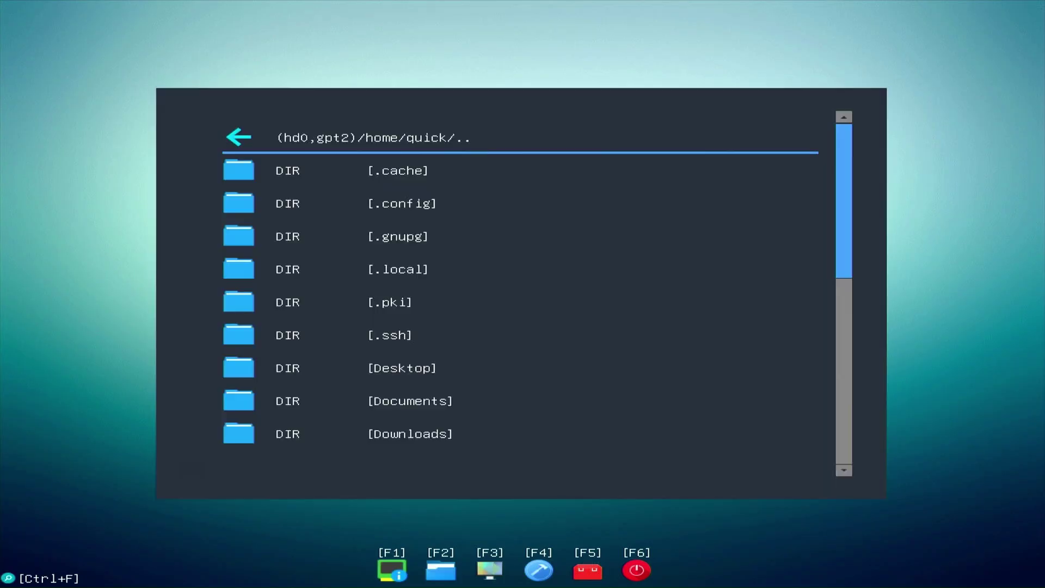
{"action": "key", "text": "Down"}
{"action": "key", "text": "Down"}
{"action": "key", "text": "Down"}
{"action": "key", "text": "Down"}
{"action": "key", "text": "Down"}
{"action": "key", "text": "Down"}
{"action": "key", "text": "Down"}
{"action": "key", "text": "Down"}
{"action": "key", "text": "Down"}
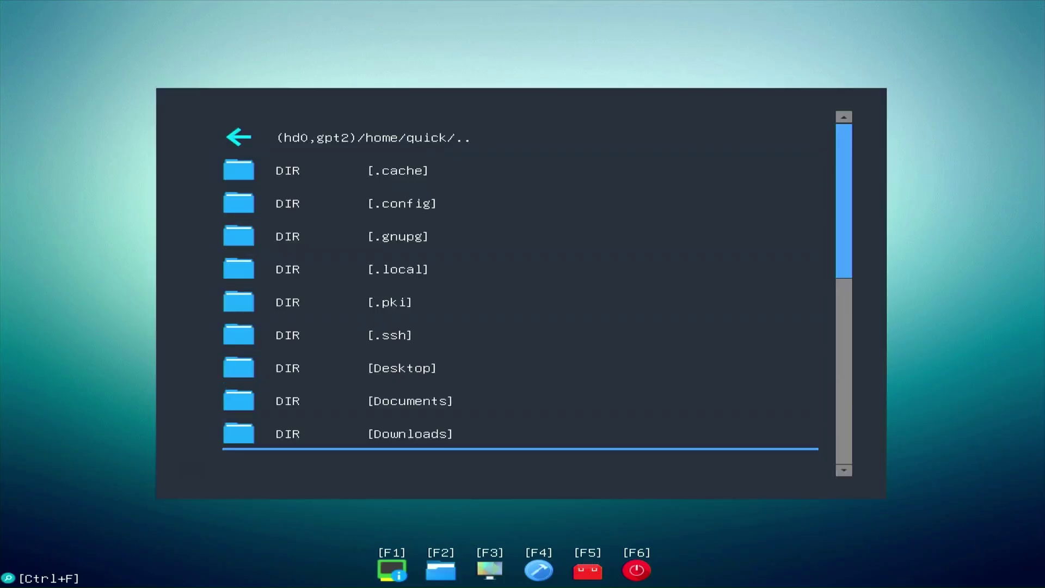
{"action": "key", "text": "Down"}
{"action": "key", "text": "Down"}
{"action": "key", "text": "Up"}
{"action": "key", "text": "Up"}
{"action": "key", "text": "Return"}
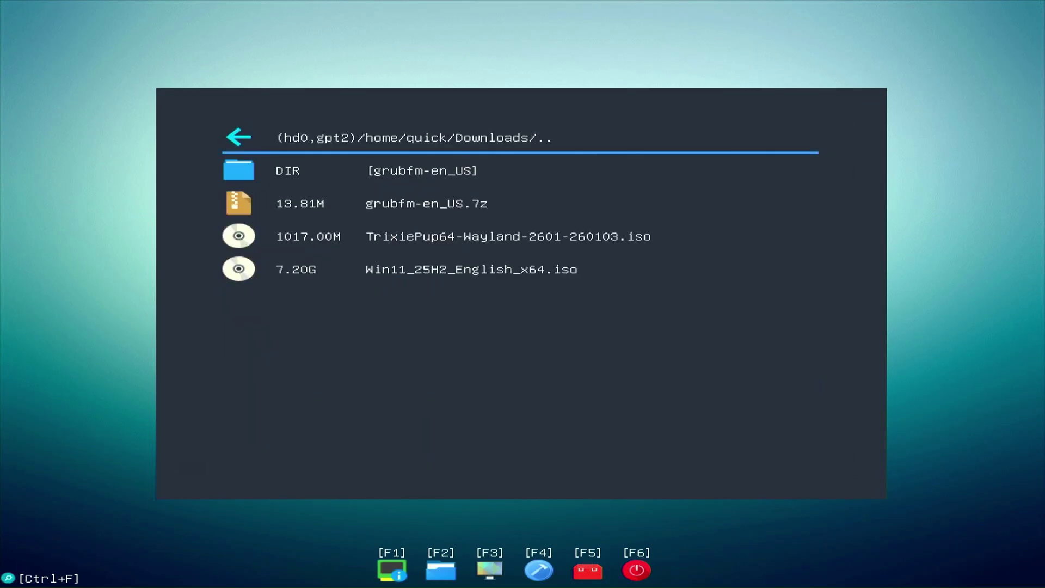
Boot TrixiePup64-Wayland-2601-260103.iso using Boot ISO (loopback.cfg).
{"action": "key", "text": "Down"}
{"action": "key", "text": "Down"}
{"action": "key", "text": "Down"}
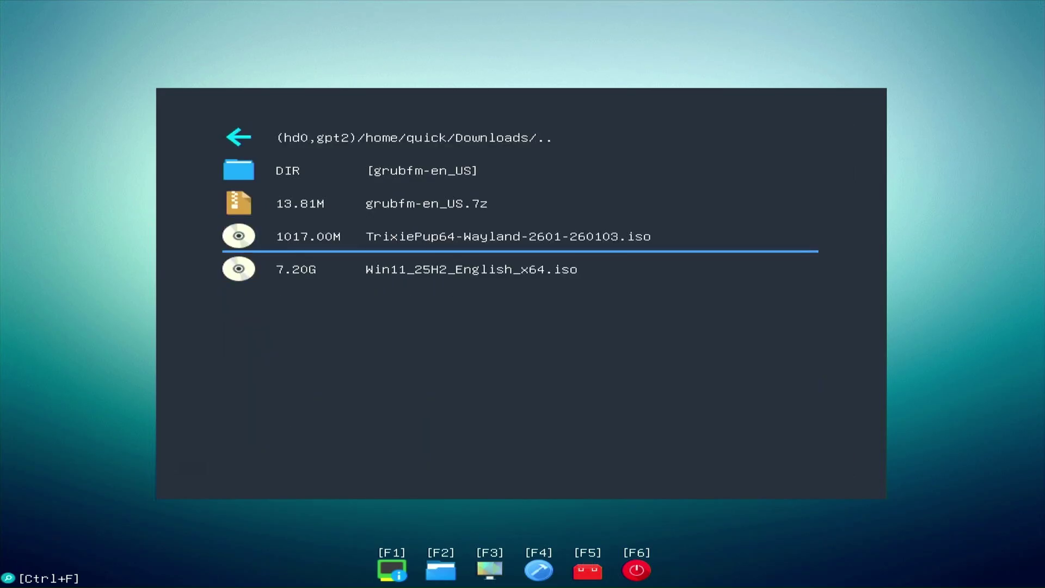
{"action": "key", "text": "Return"}
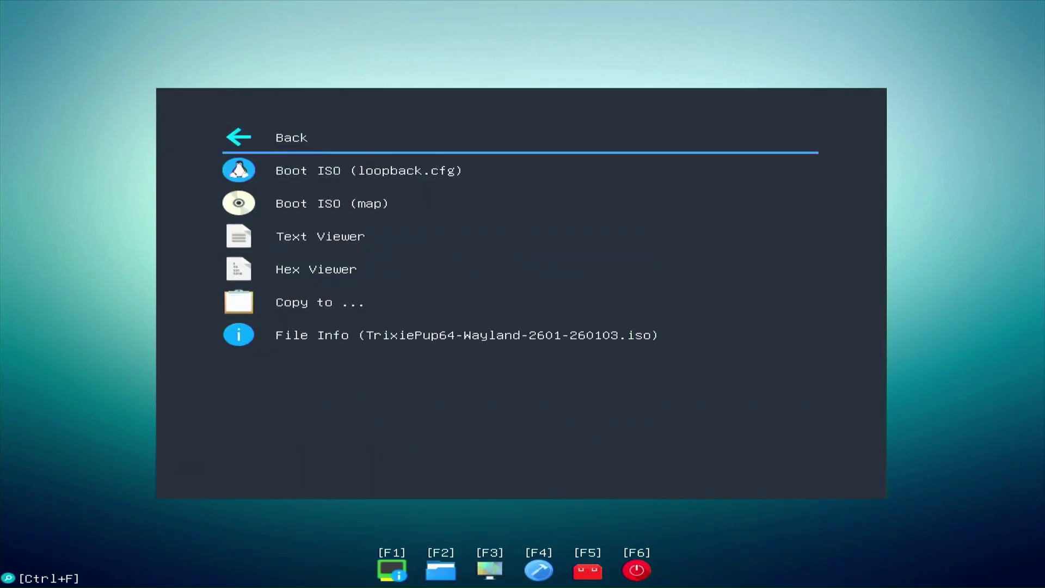
{"action": "key", "text": "Down"}
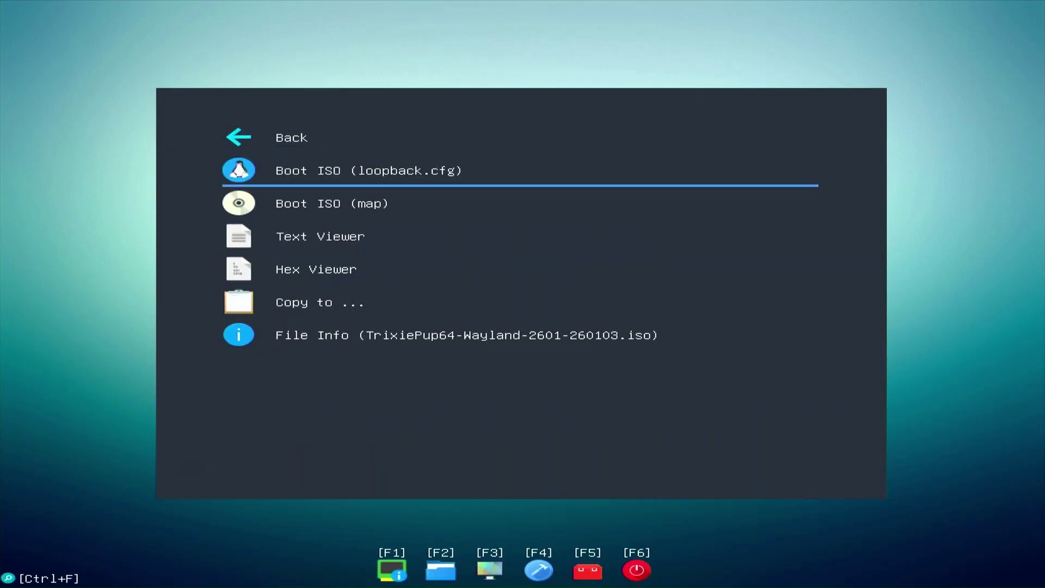
{"action": "key", "text": "Return"}
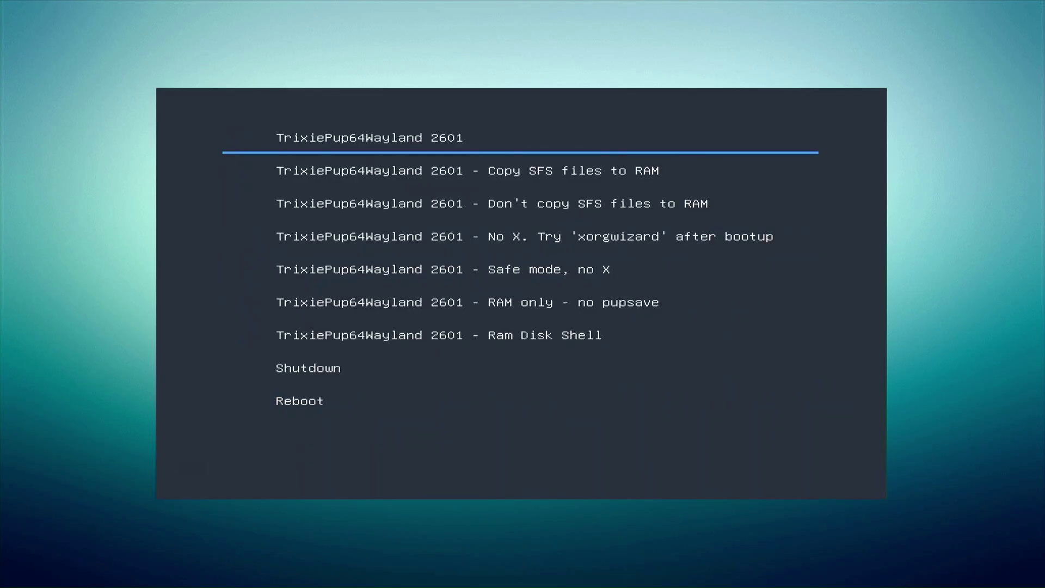
Boot TrixiePup64 with 'Copy SFS files to RAM', accept Quick Setup, and close the Welcome window.
{"action": "key", "text": "Down"}
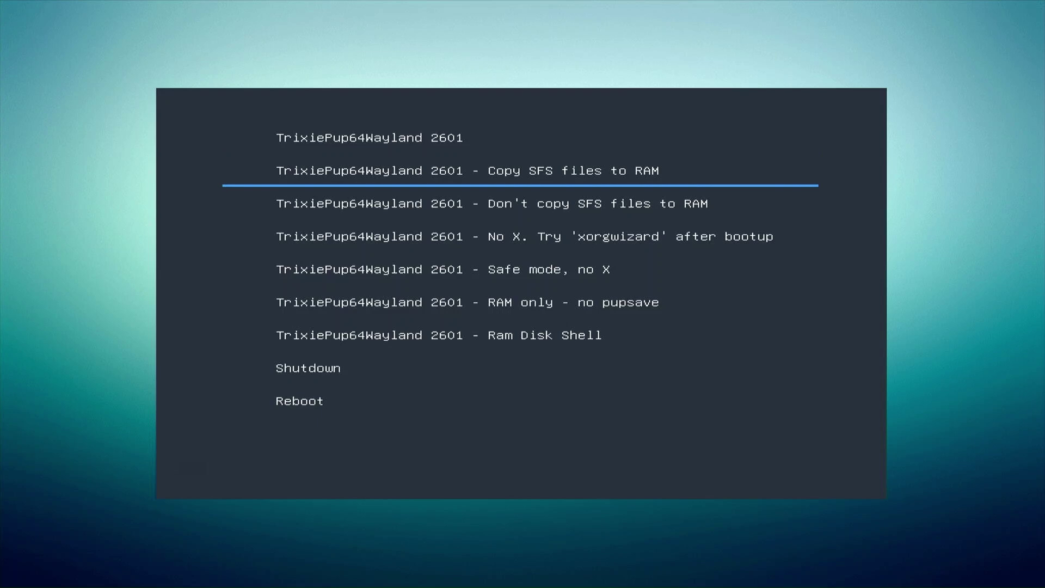
{"action": "key", "text": "Return"}
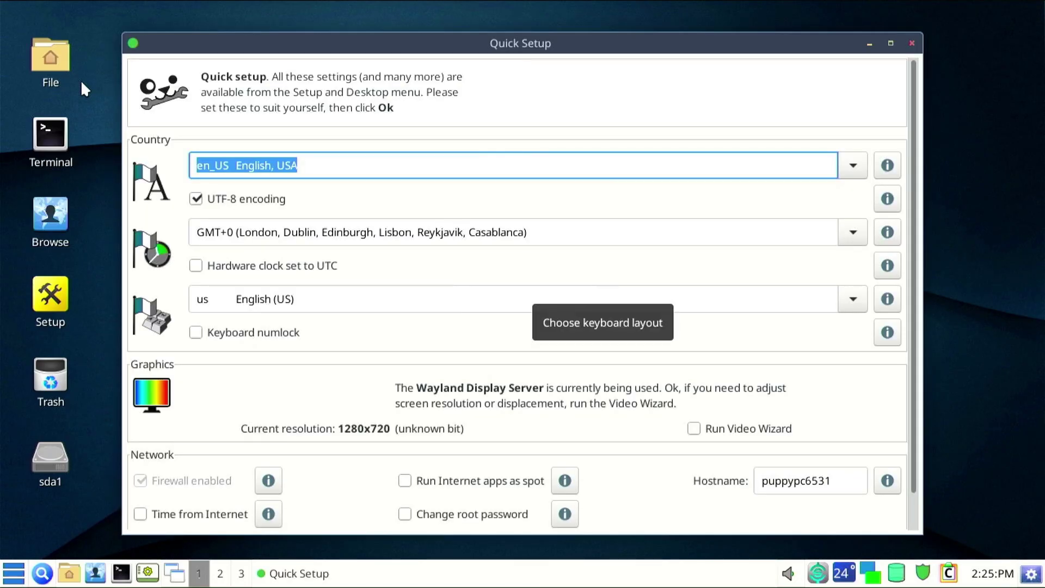
{"action": "left_click", "coordinate": [912, 47]}
{"action": "left_click", "coordinate": [822, 85]}
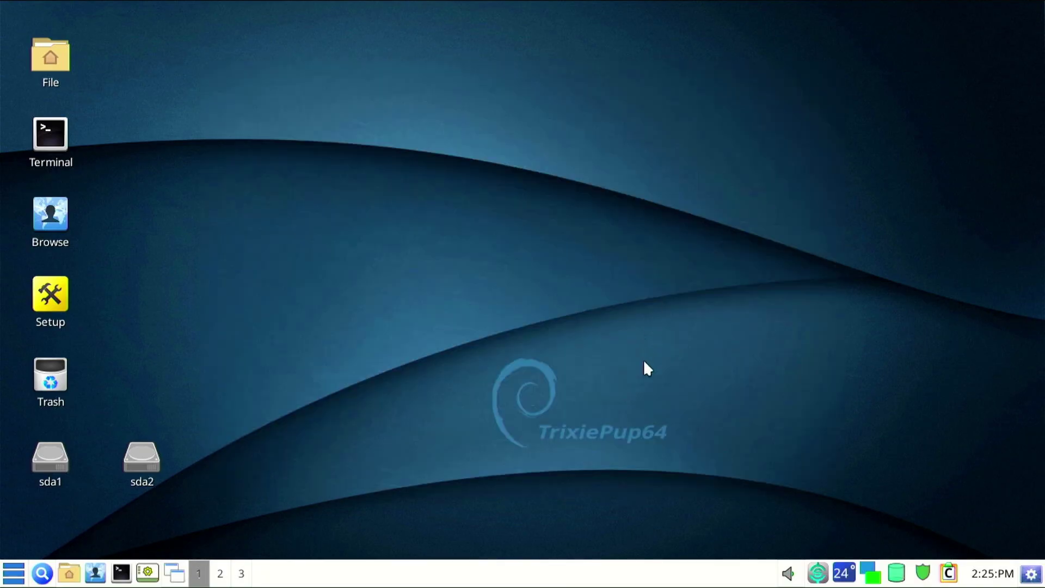
Launch GParted from Applications > System on the sda drive and inspect the EFI and sda2 partitions.
{"action": "right_click", "coordinate": [374, 55]}
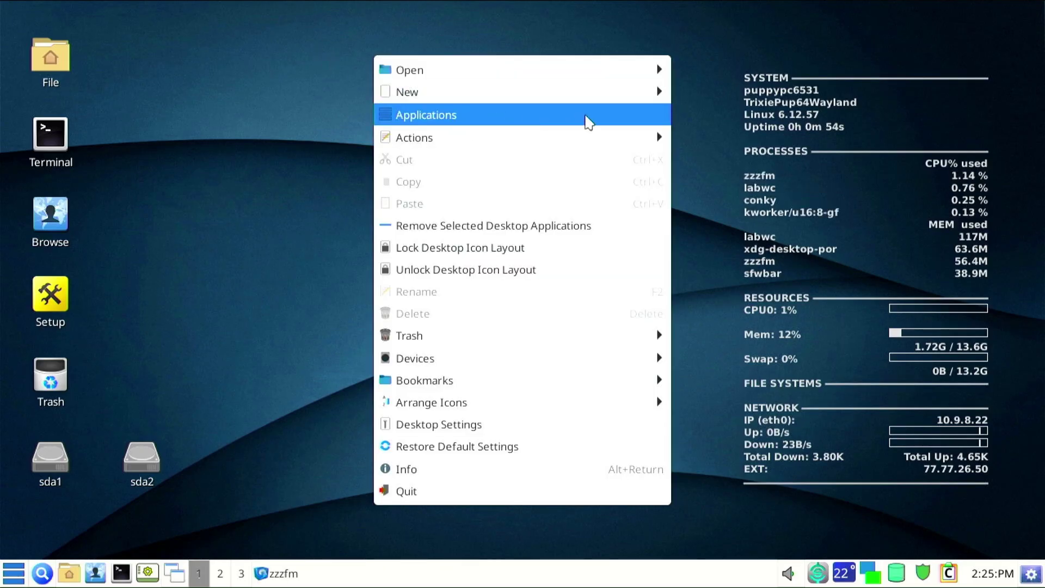
{"action": "left_click", "coordinate": [586, 115]}
{"action": "mouse_move", "coordinate": [633, 154]}
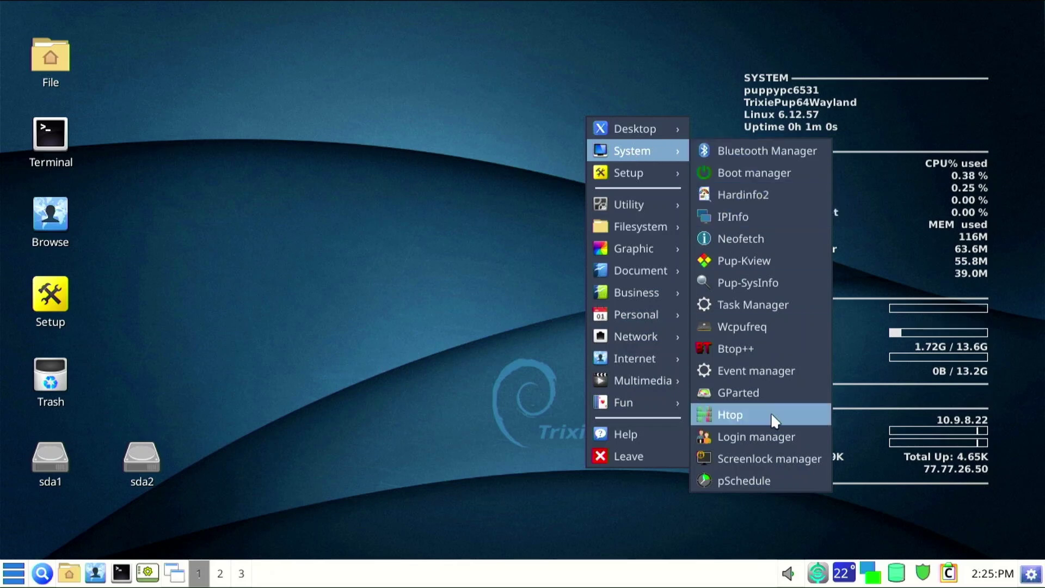
{"action": "left_click", "coordinate": [763, 392]}
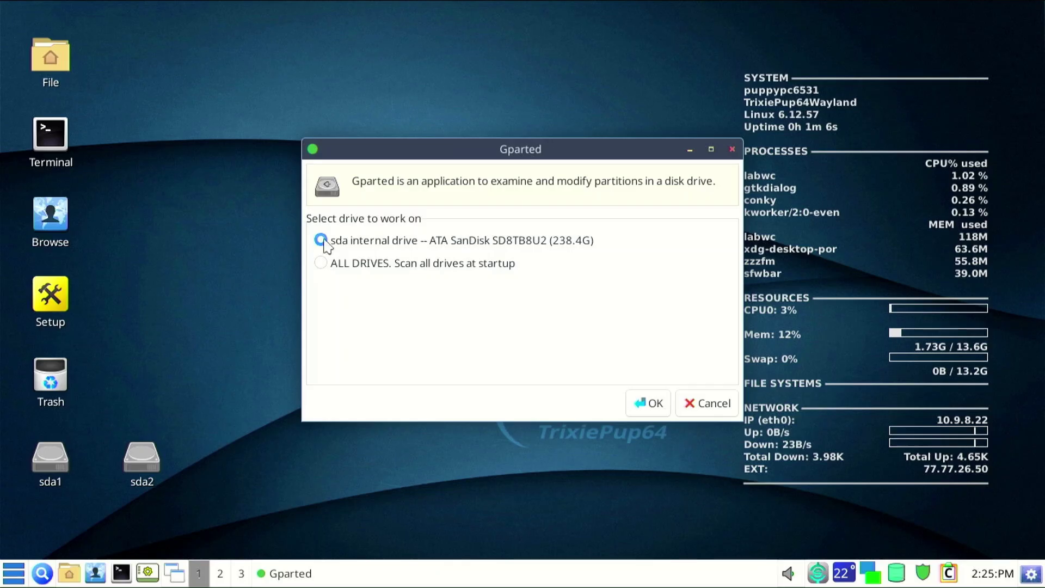
{"action": "left_click", "coordinate": [650, 403]}
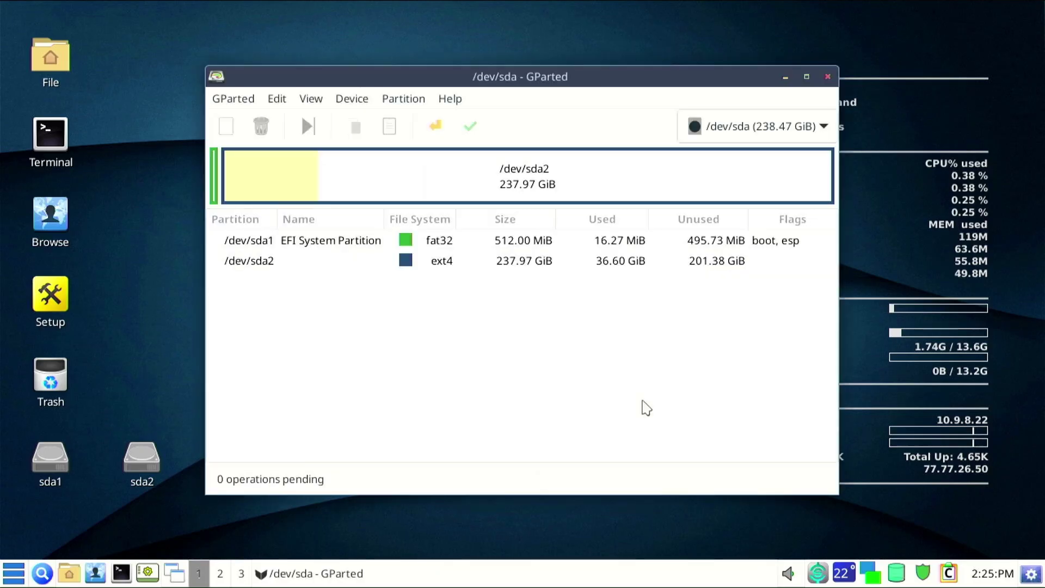
{"action": "left_click", "coordinate": [363, 240]}
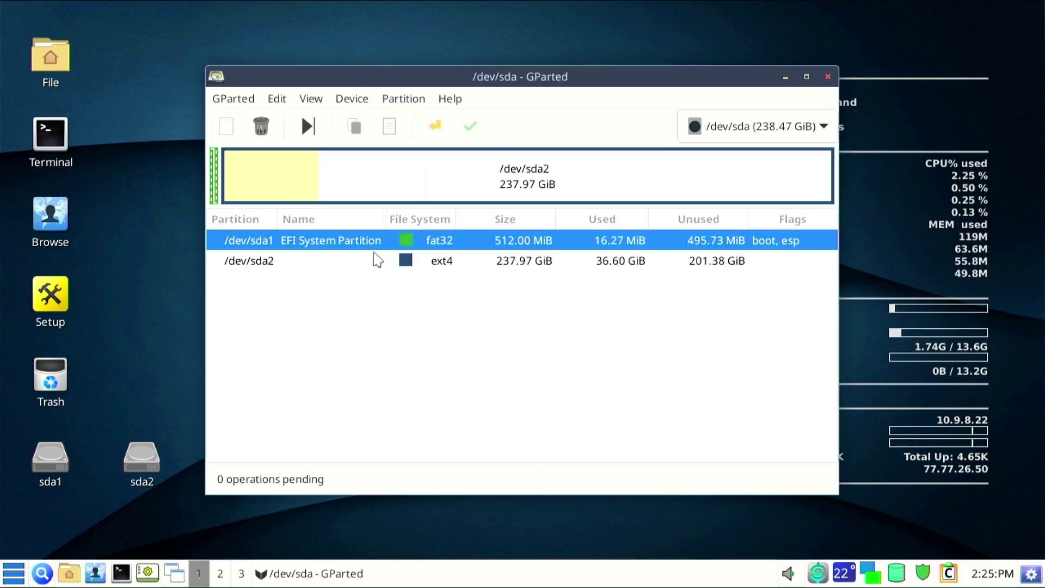
{"action": "left_click", "coordinate": [384, 267]}
Queue a Resize/Move shrinking /dev/sda2 to 227.50 GiB, freeing 10.47 GiB at the end.
{"action": "right_click", "coordinate": [470, 261]}
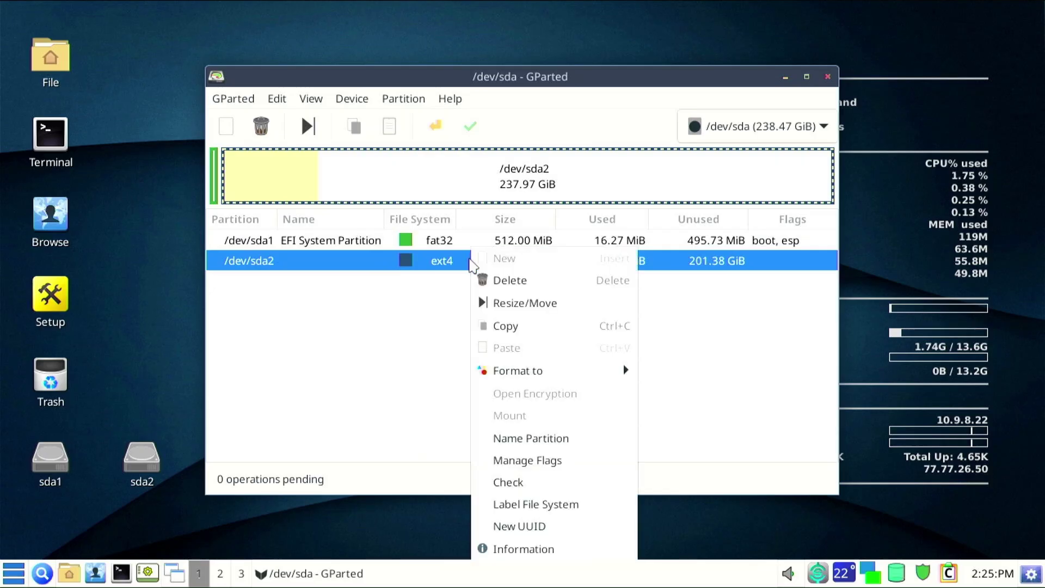
{"action": "left_click", "coordinate": [523, 304]}
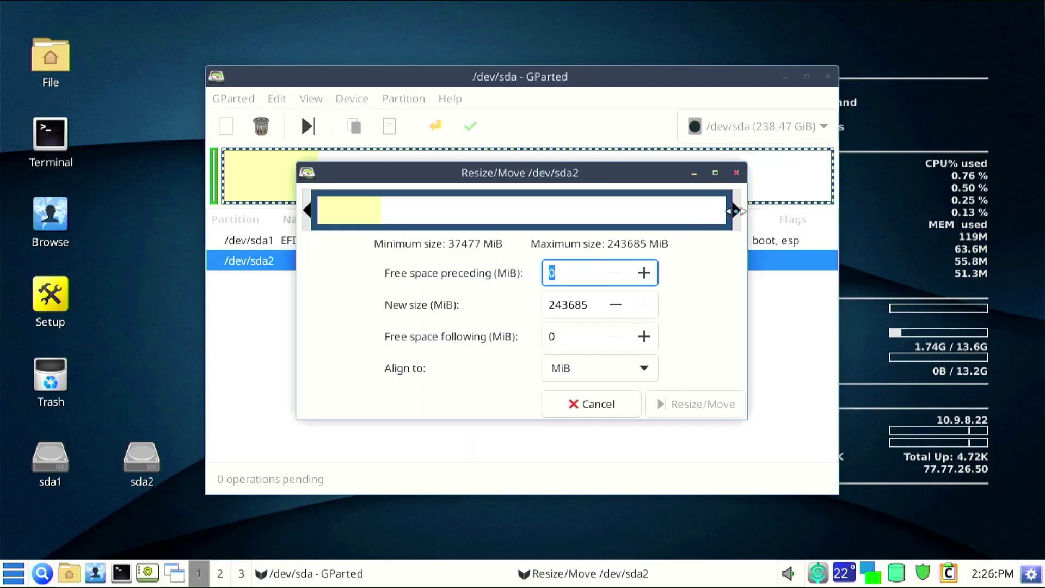
{"action": "left_click_drag", "start_coordinate": [736, 210], "coordinate": [716, 211]}
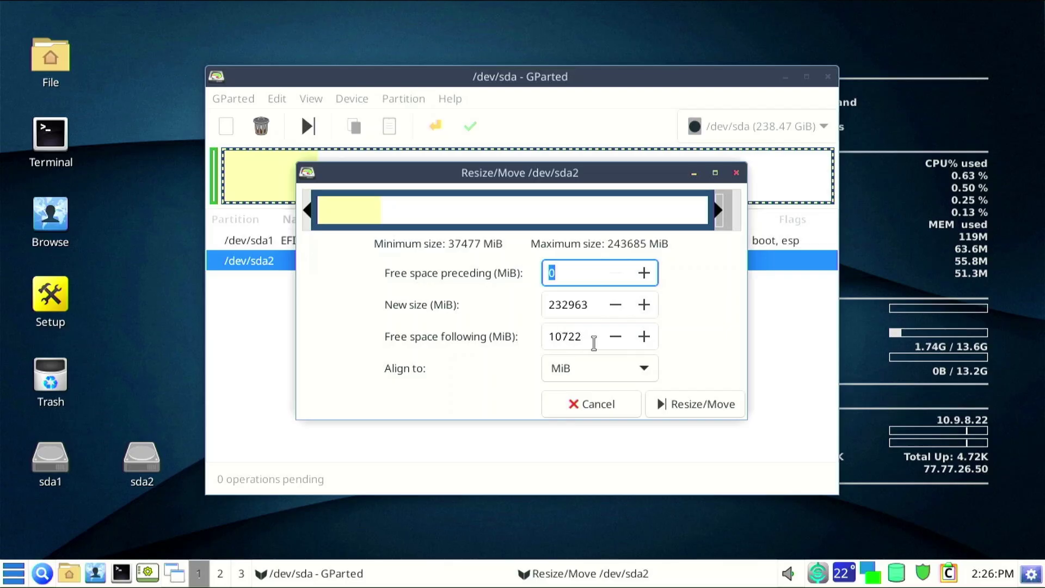
{"action": "left_click", "coordinate": [686, 404]}
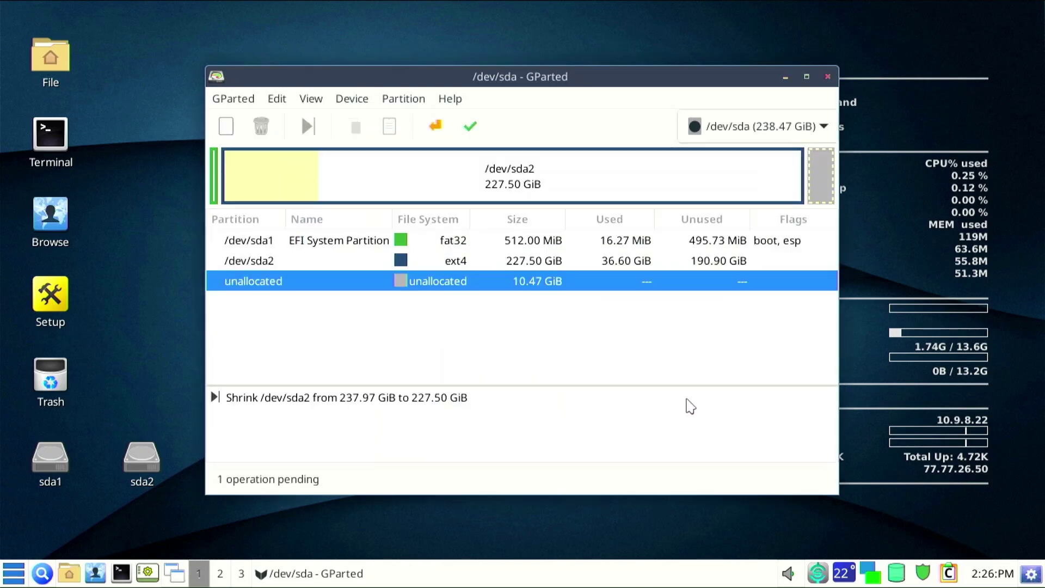
Apply the pending shrink to the disk and close the operations report.
{"action": "left_click", "coordinate": [473, 130]}
{"action": "left_click", "coordinate": [615, 350]}
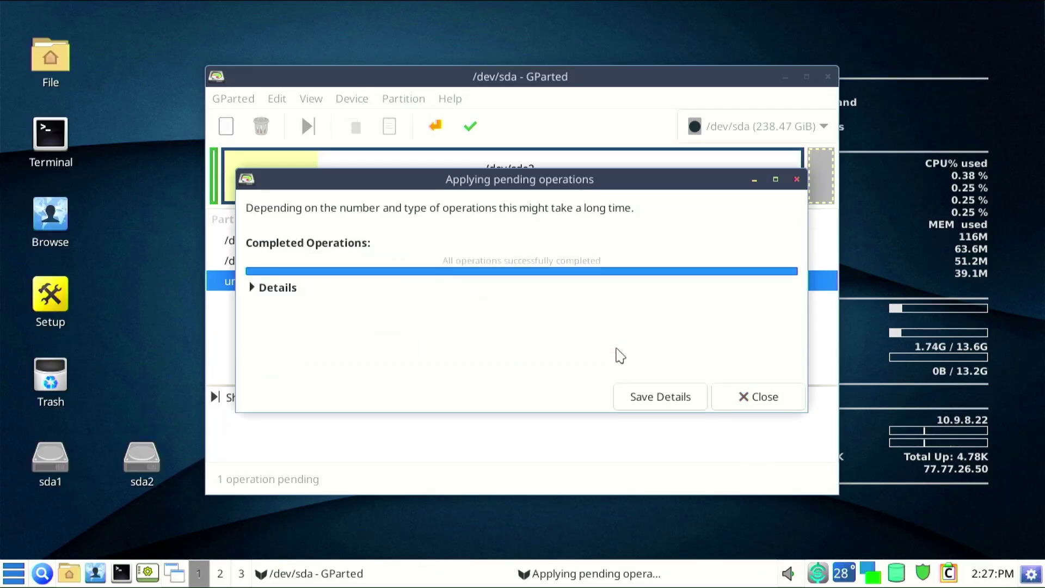
{"action": "left_click", "coordinate": [257, 289]}
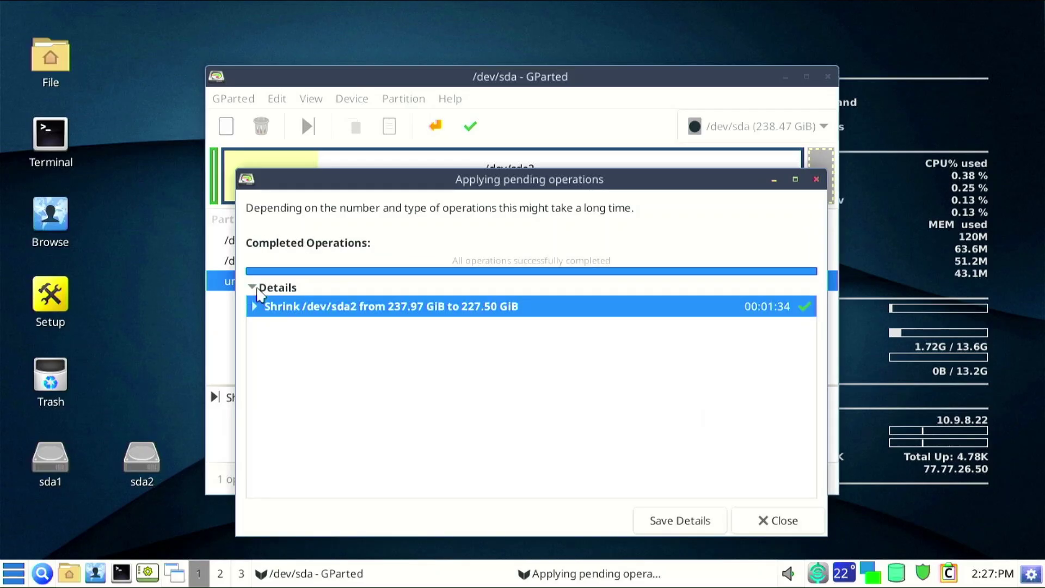
{"action": "left_click", "coordinate": [784, 520]}
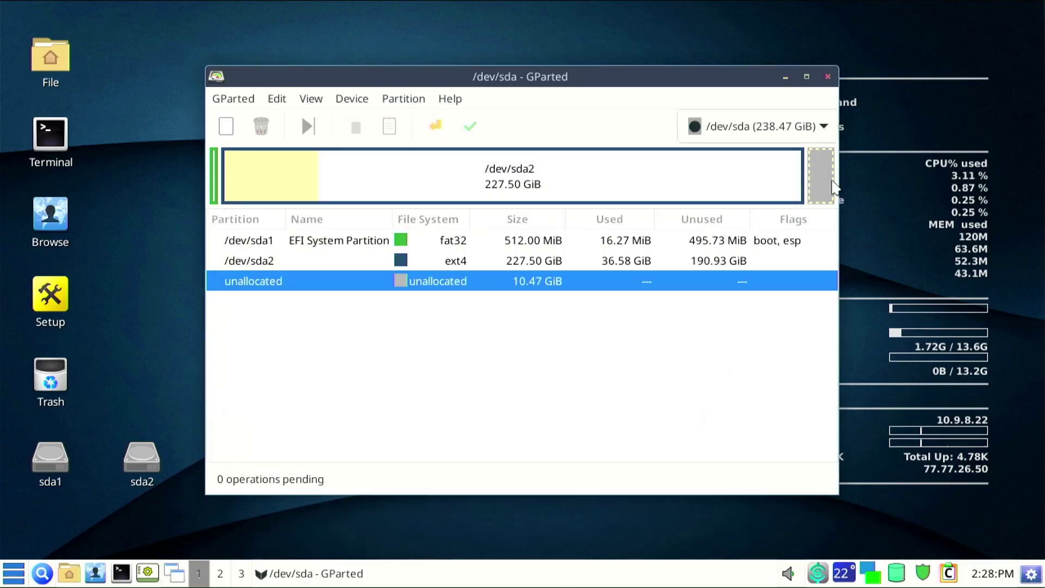
Add a new exfat partition labelled 'Win_Install' in the 10.47 GiB unallocated space.
{"action": "right_click", "coordinate": [435, 283]}
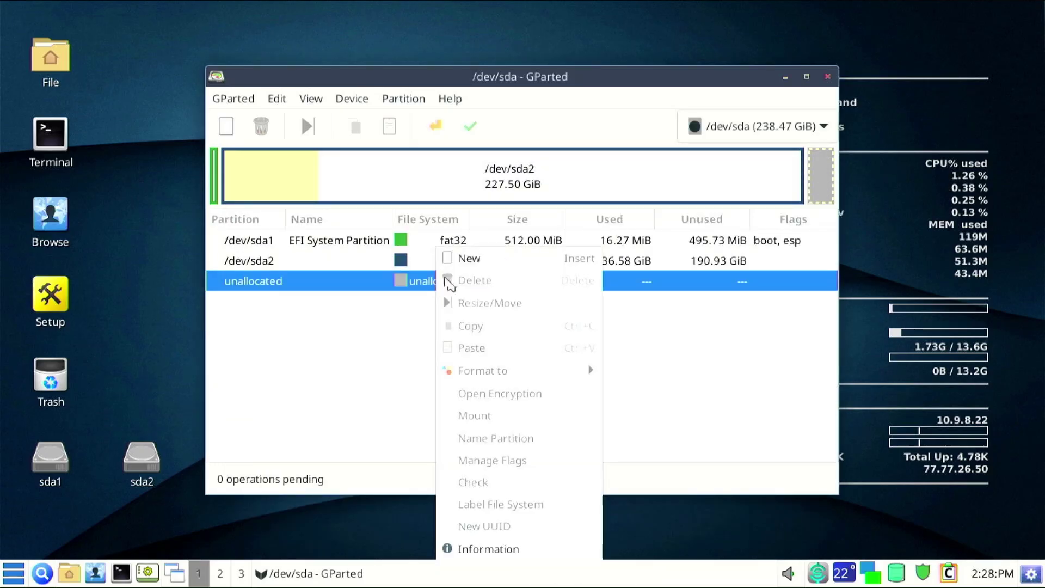
{"action": "left_click", "coordinate": [469, 259]}
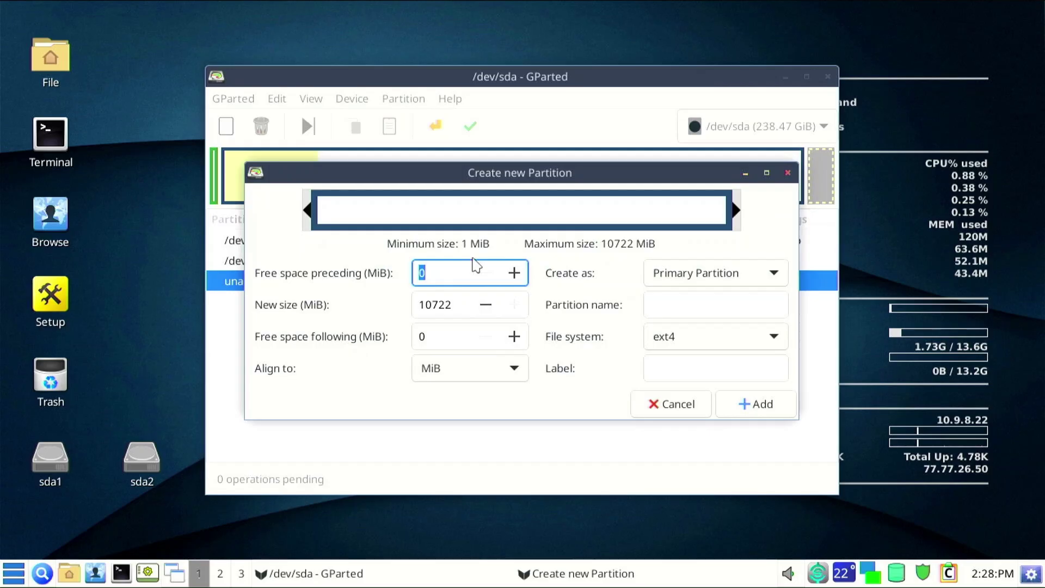
{"action": "left_click", "coordinate": [656, 348]}
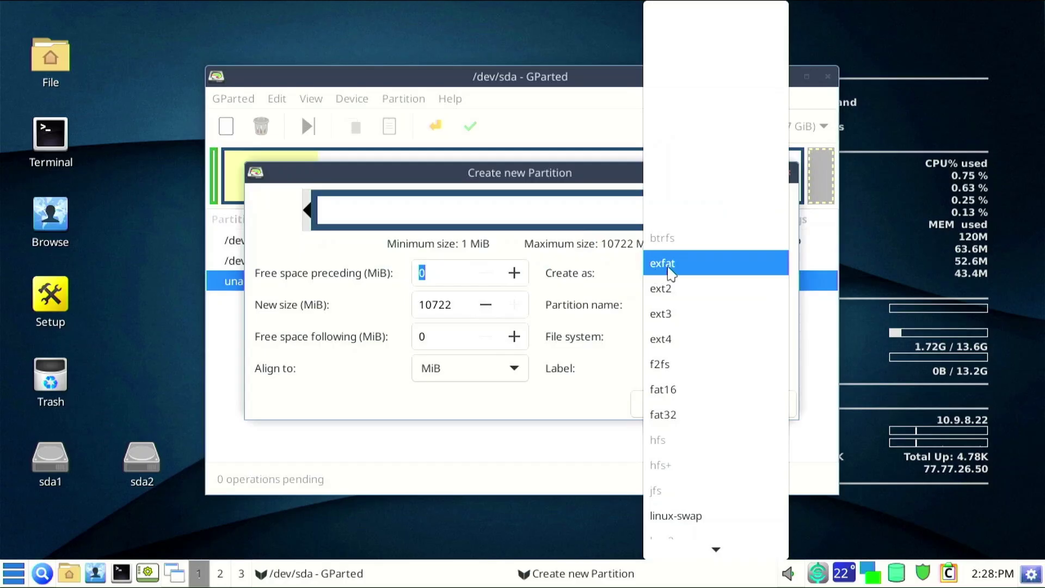
{"action": "key", "text": "Escape"}
{"action": "left_click", "coordinate": [752, 365]}
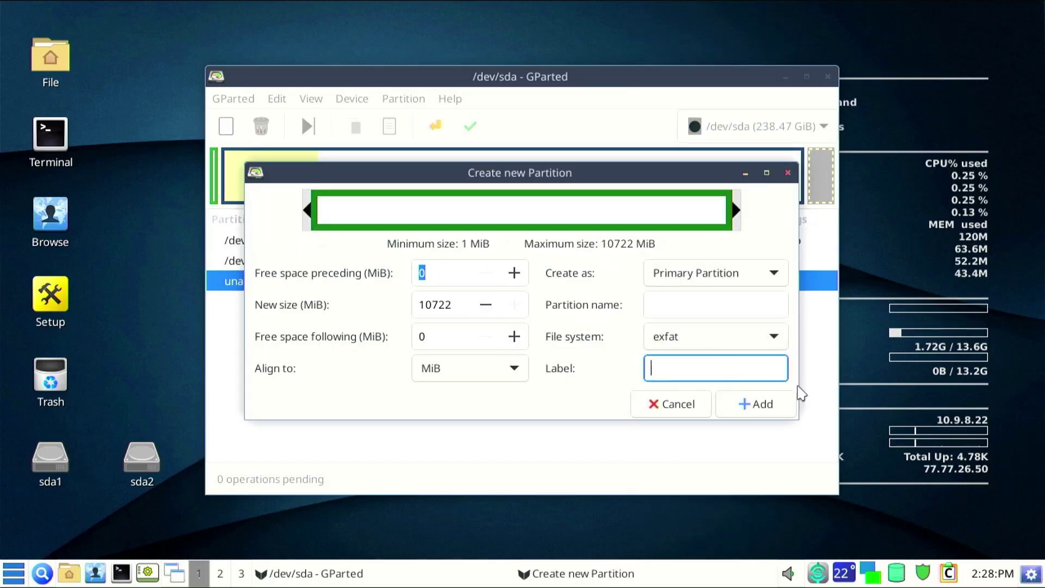
{"action": "type", "text": "Win_Install"}
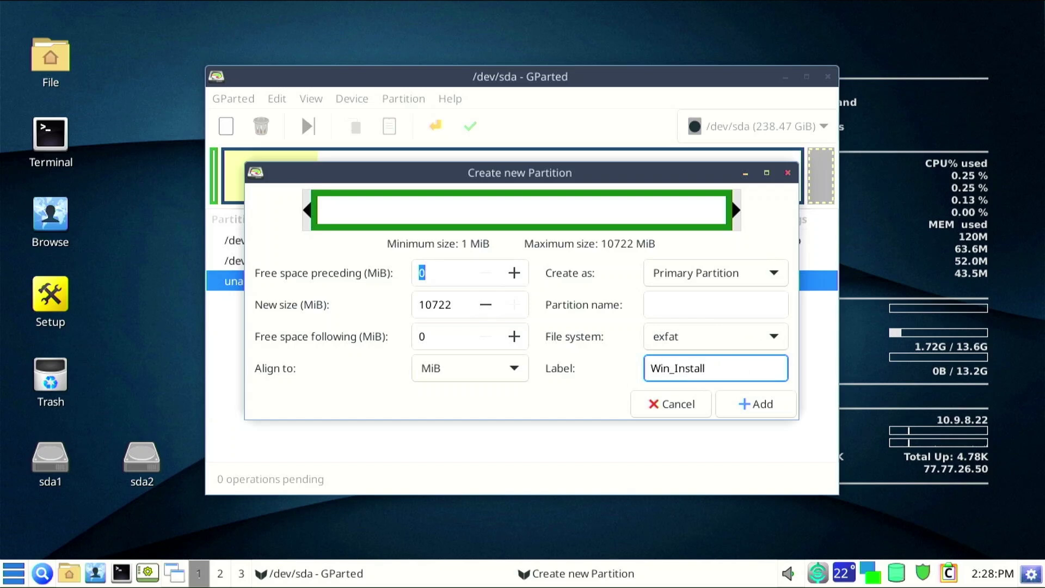
{"action": "left_click", "coordinate": [757, 412]}
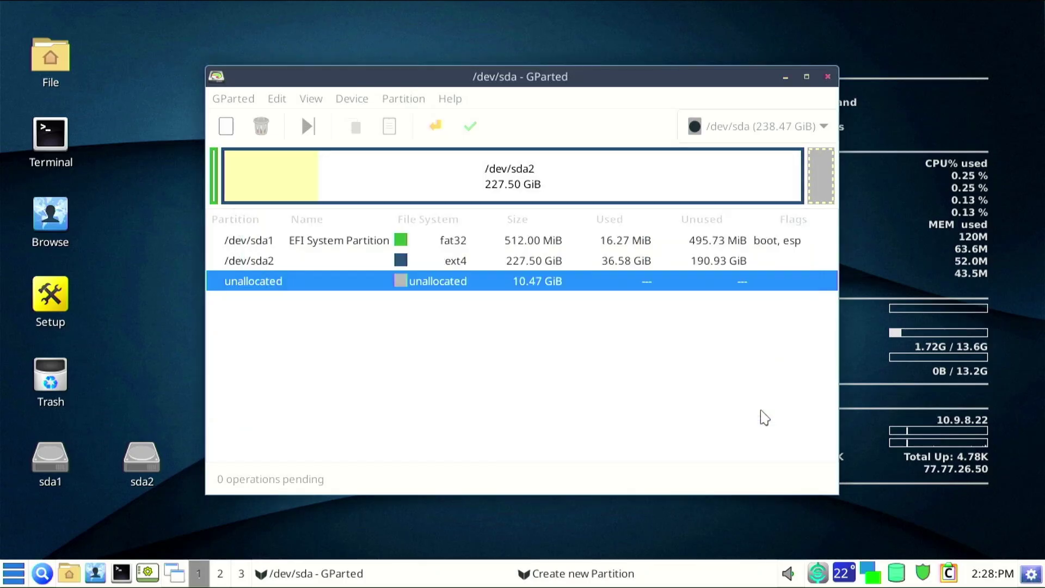
Apply the new partition to the disk, check /dev/sda3, and close GParted.
{"action": "left_click", "coordinate": [478, 130]}
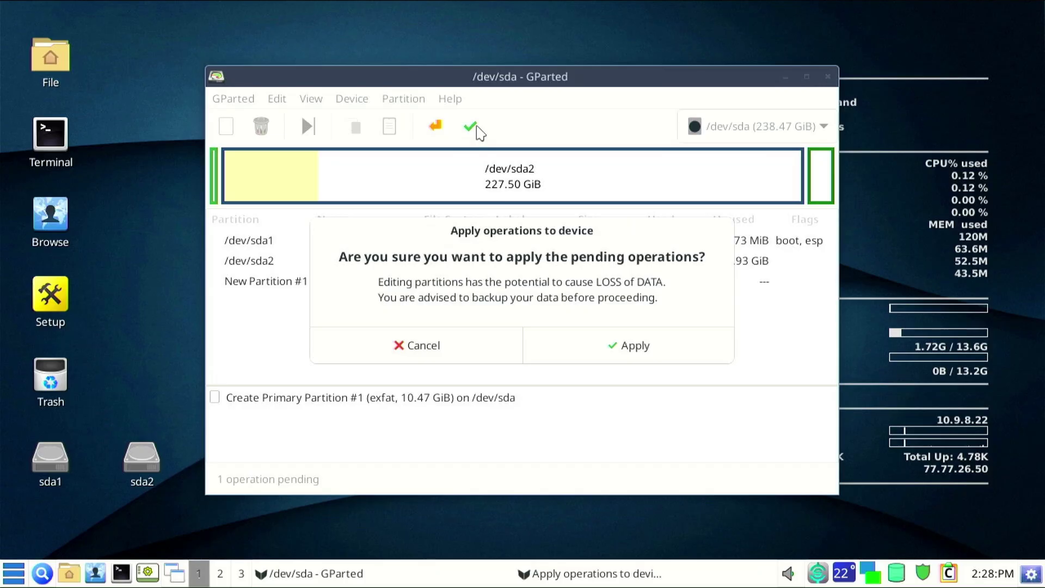
{"action": "left_click", "coordinate": [604, 351]}
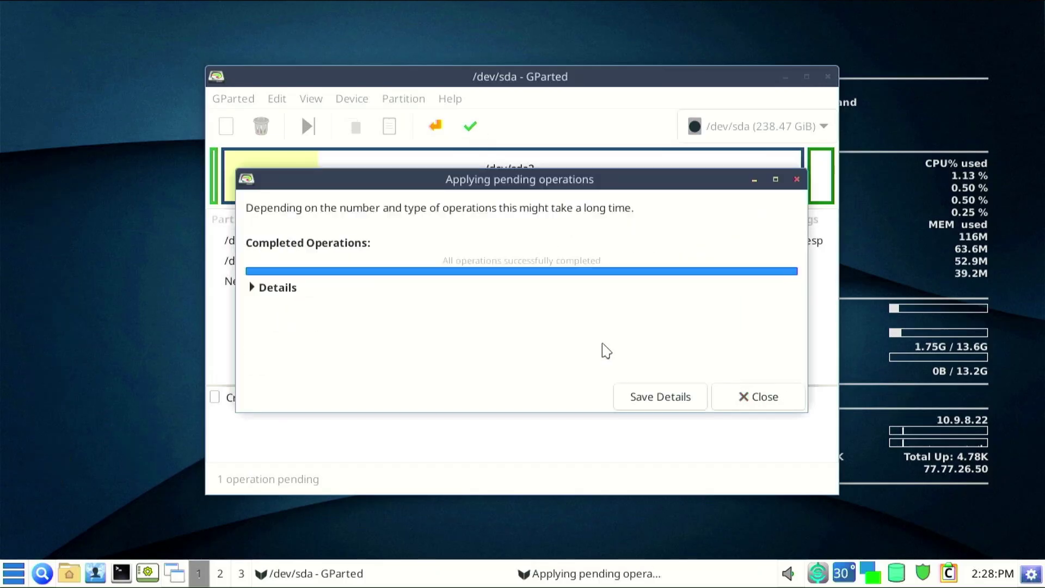
{"action": "left_click", "coordinate": [736, 398]}
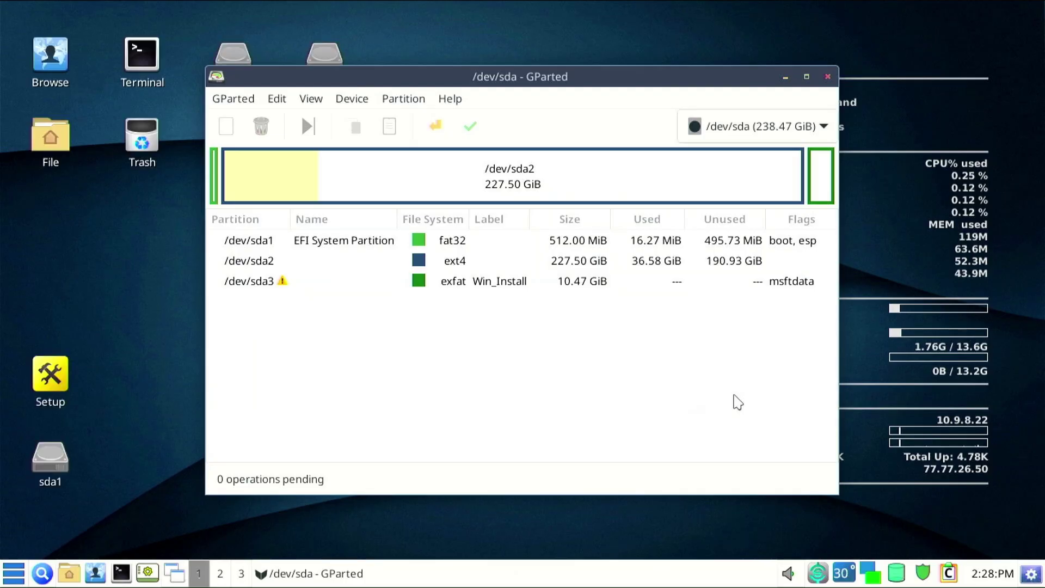
{"action": "left_click", "coordinate": [557, 288]}
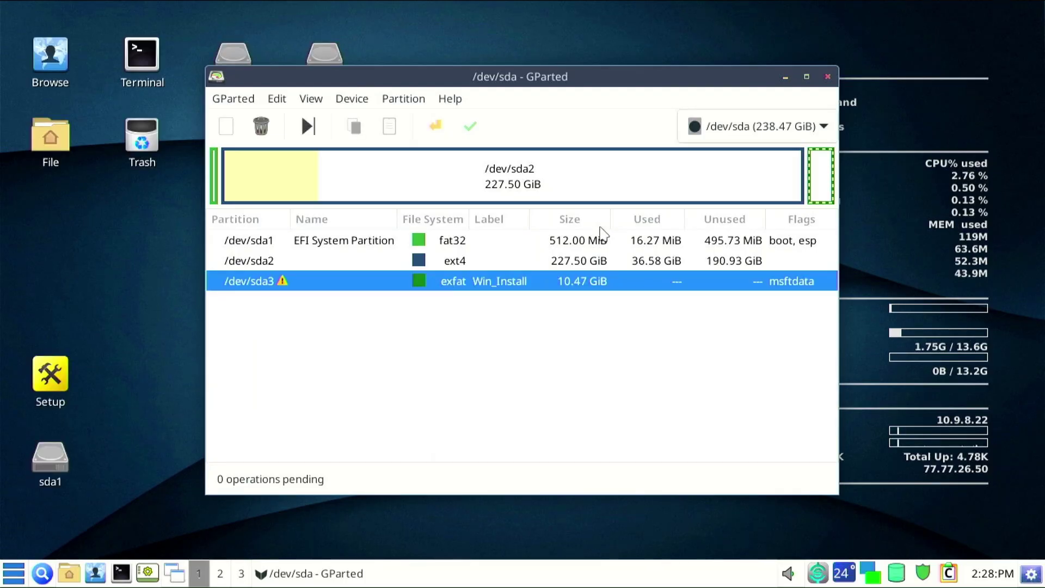
{"action": "left_click", "coordinate": [827, 77]}
Open two zzzfm file manager windows and arrange them side by side with wider drive lists.
{"action": "left_click_drag", "start_coordinate": [50, 462], "coordinate": [221, 137]}
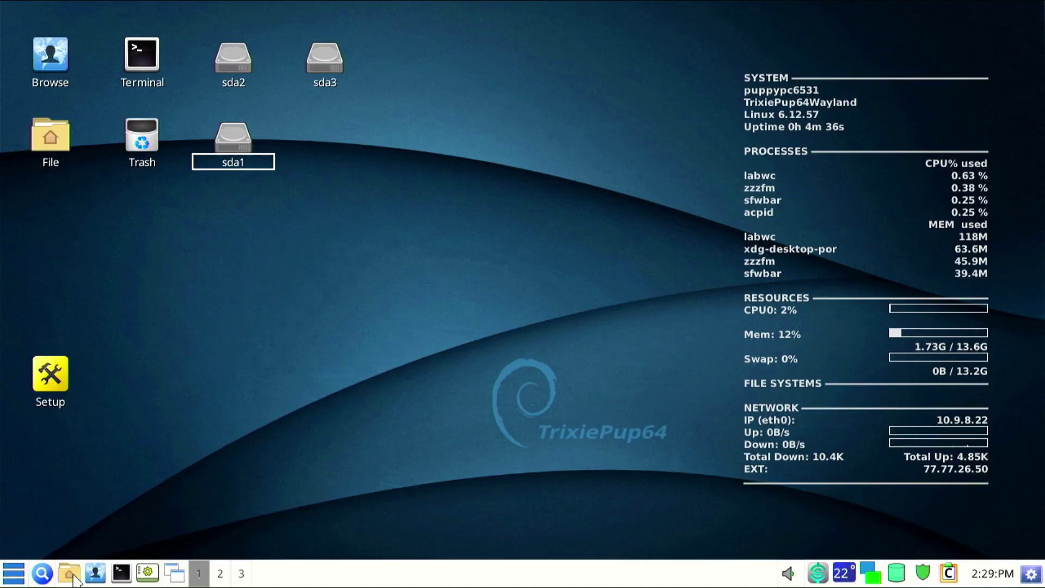
{"action": "left_click", "coordinate": [62, 158]}
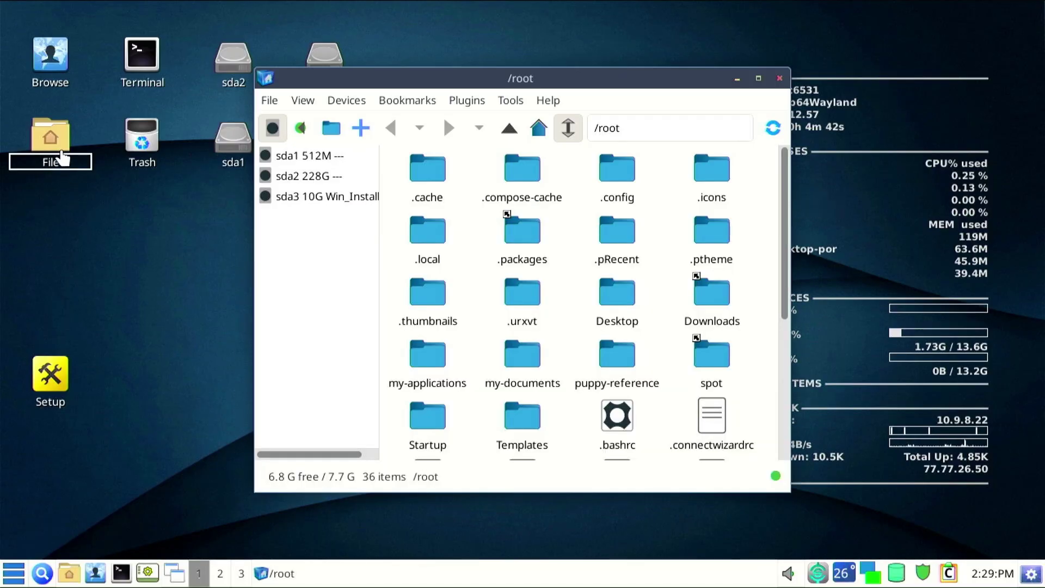
{"action": "left_click", "coordinate": [63, 158]}
{"action": "left_click_drag", "start_coordinate": [422, 107], "coordinate": [622, 82]}
{"action": "left_click_drag", "start_coordinate": [490, 242], "coordinate": [564, 245]}
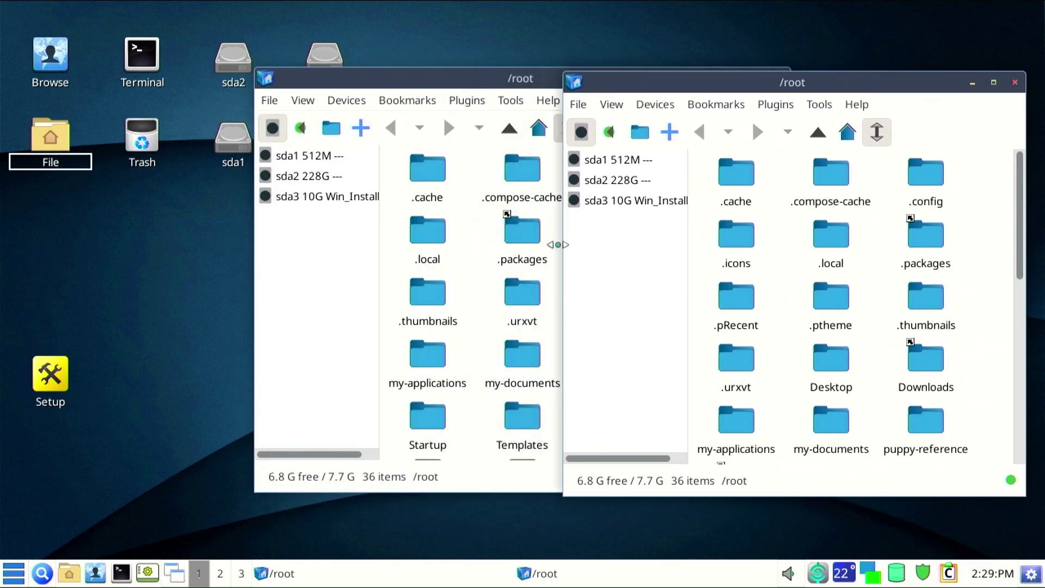
{"action": "left_click_drag", "start_coordinate": [689, 271], "coordinate": [737, 271]}
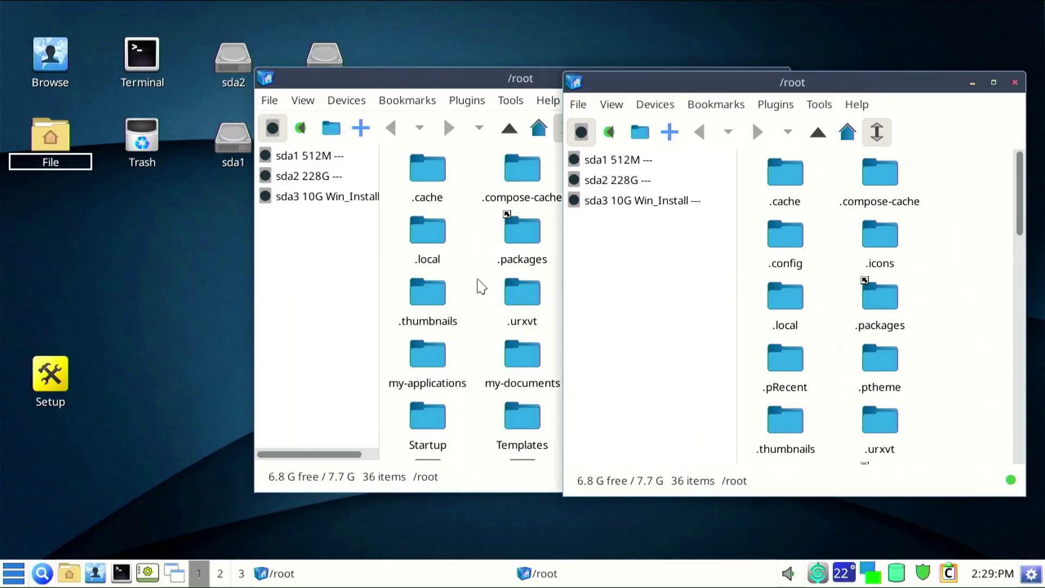
{"action": "left_click_drag", "start_coordinate": [389, 90], "coordinate": [168, 19]}
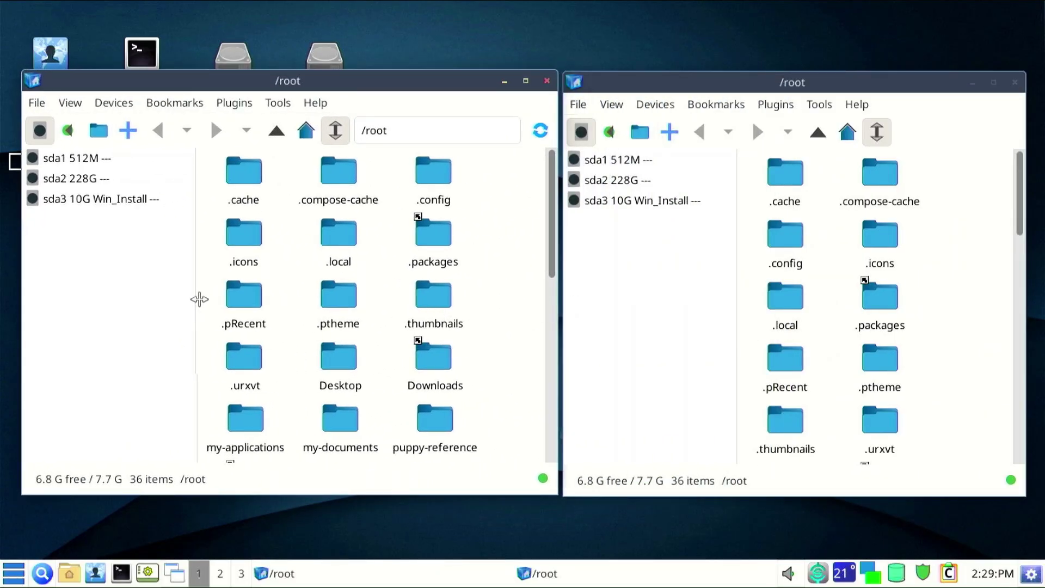
{"action": "left_click_drag", "start_coordinate": [198, 299], "coordinate": [244, 298]}
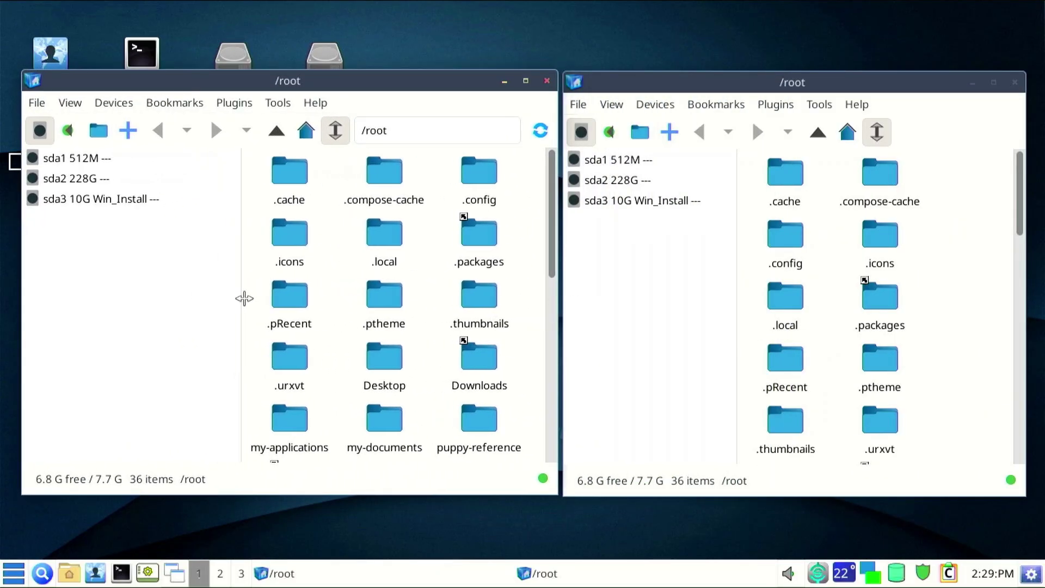
Mount sda3 in the left window and sda2 in the right, browsing to the user's Downloads.
{"action": "left_click", "coordinate": [114, 199]}
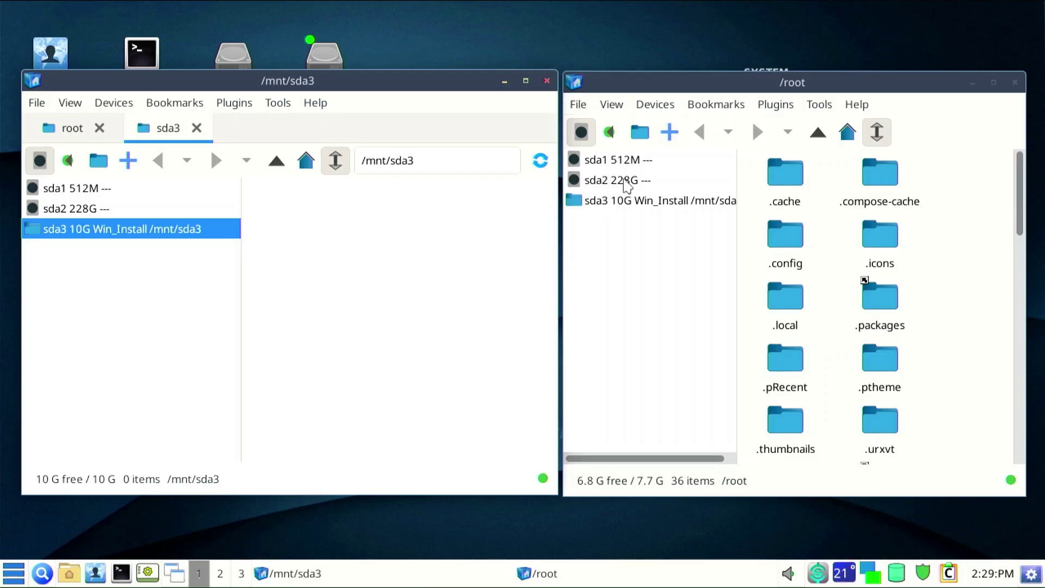
{"action": "left_click", "coordinate": [630, 186]}
{"action": "scroll", "coordinate": [907, 311], "scroll_direction": "down", "scroll_amount": 1}
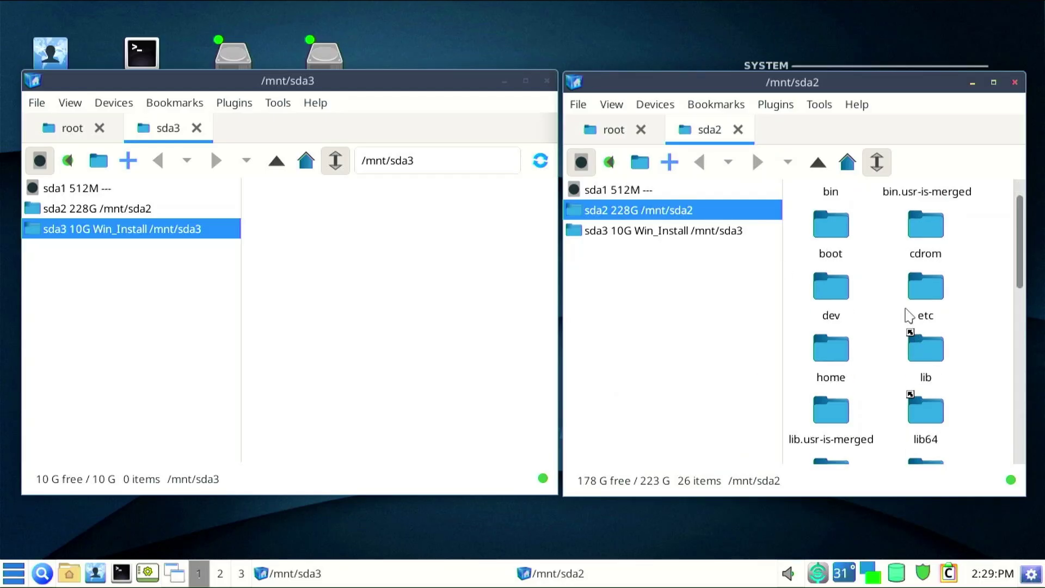
{"action": "double_click", "coordinate": [833, 371]}
{"action": "double_click", "coordinate": [832, 216]}
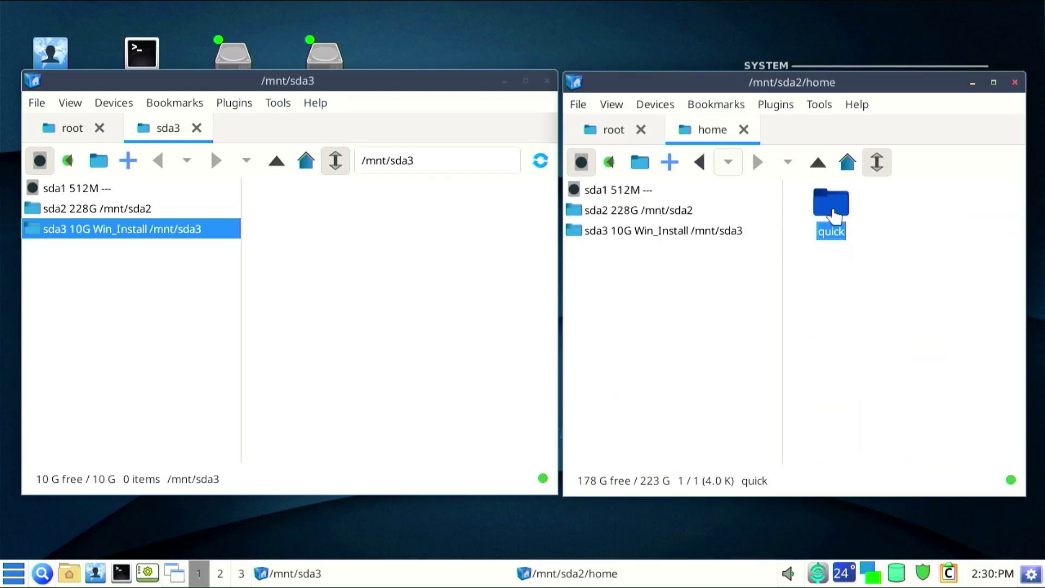
{"action": "scroll", "coordinate": [873, 308], "scroll_direction": "down", "scroll_amount": 4}
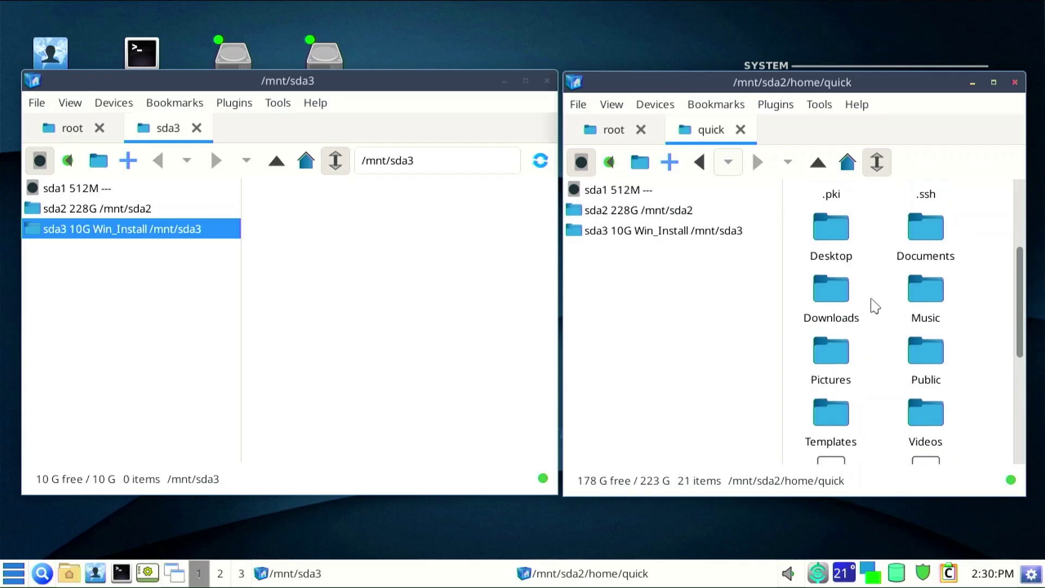
{"action": "double_click", "coordinate": [835, 306]}
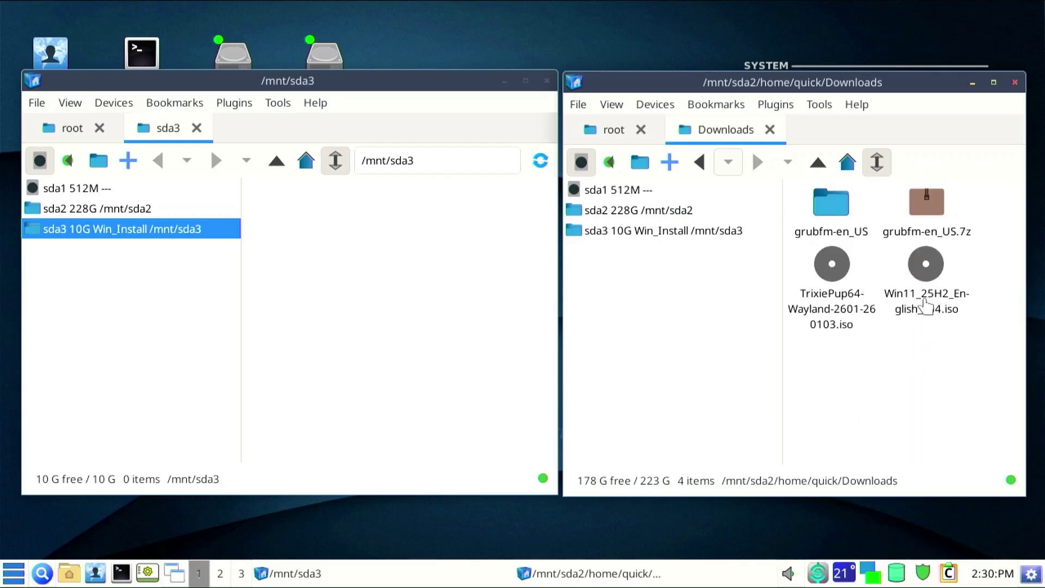
Open the Windows 11 ISO, copy all eight items onto /mnt/sda3, and close the sda3 window.
{"action": "double_click", "coordinate": [925, 306]}
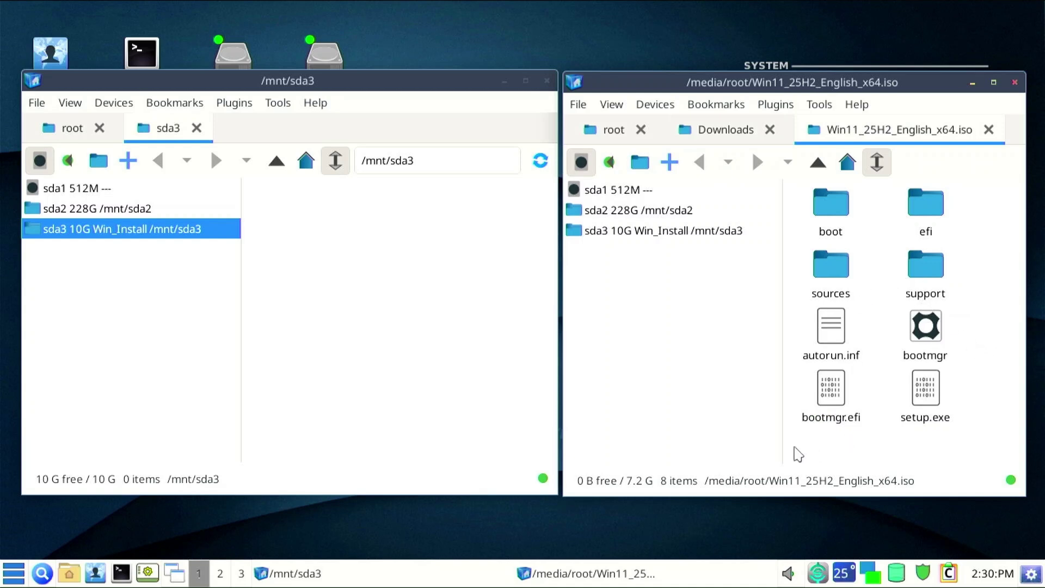
{"action": "left_click_drag", "start_coordinate": [808, 447], "coordinate": [943, 200]}
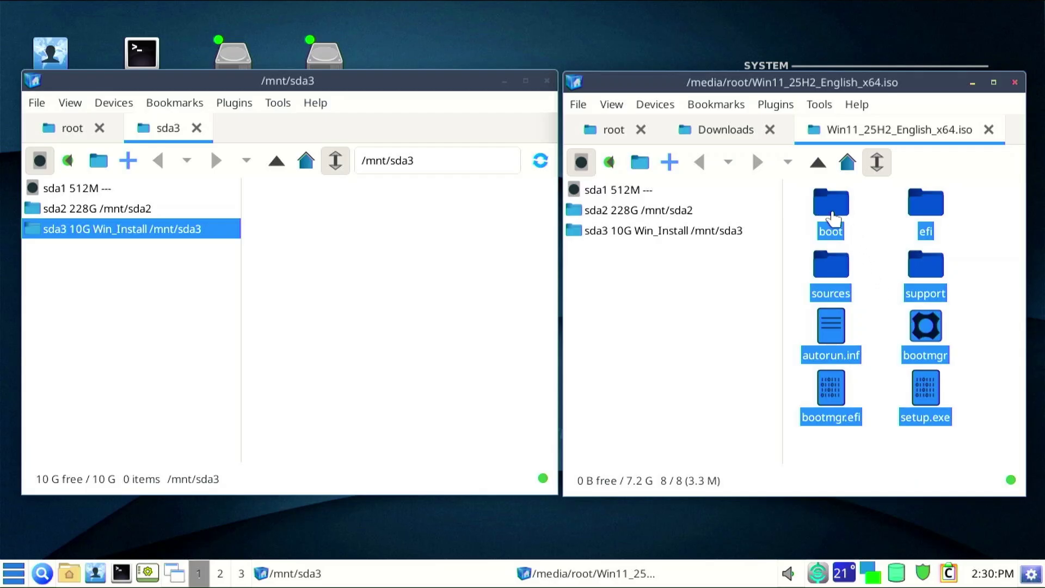
{"action": "left_click_drag", "start_coordinate": [833, 215], "coordinate": [353, 325]}
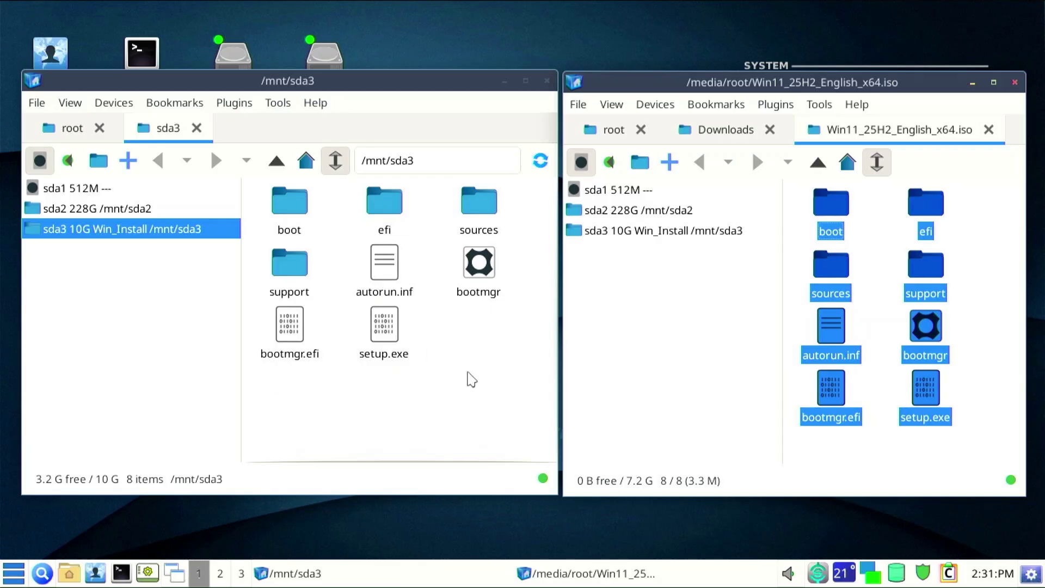
{"action": "left_click", "coordinate": [469, 378]}
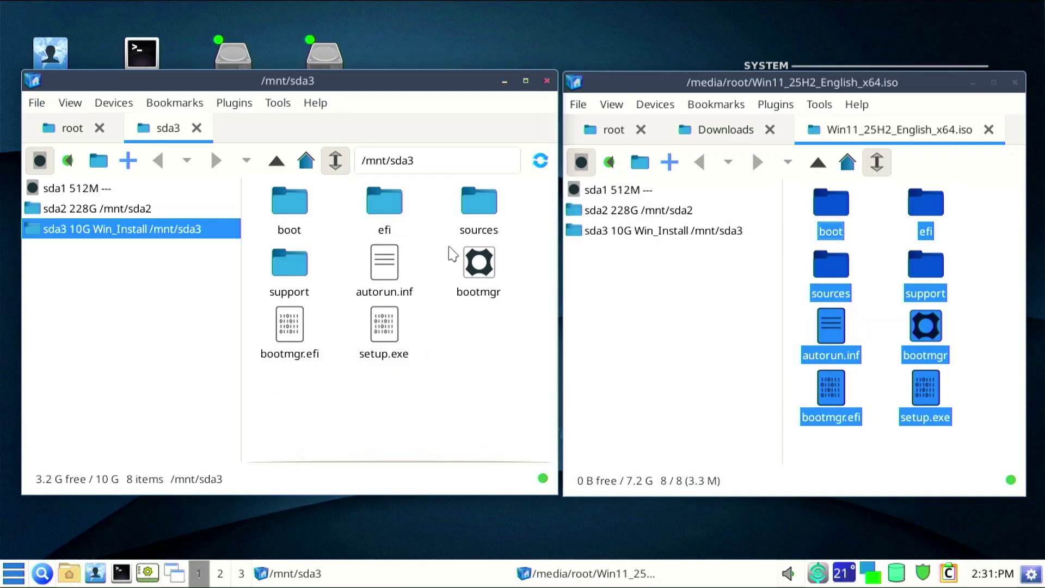
{"action": "left_click", "coordinate": [547, 81]}
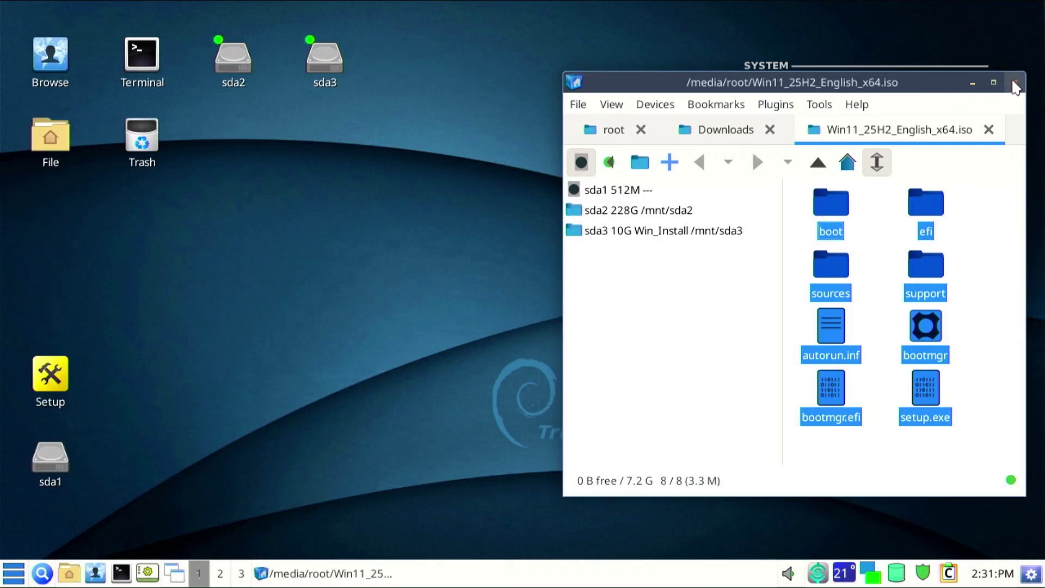
Close the ISO window and reboot via Leave > Reboot without saving the session.
{"action": "left_click", "coordinate": [1014, 83]}
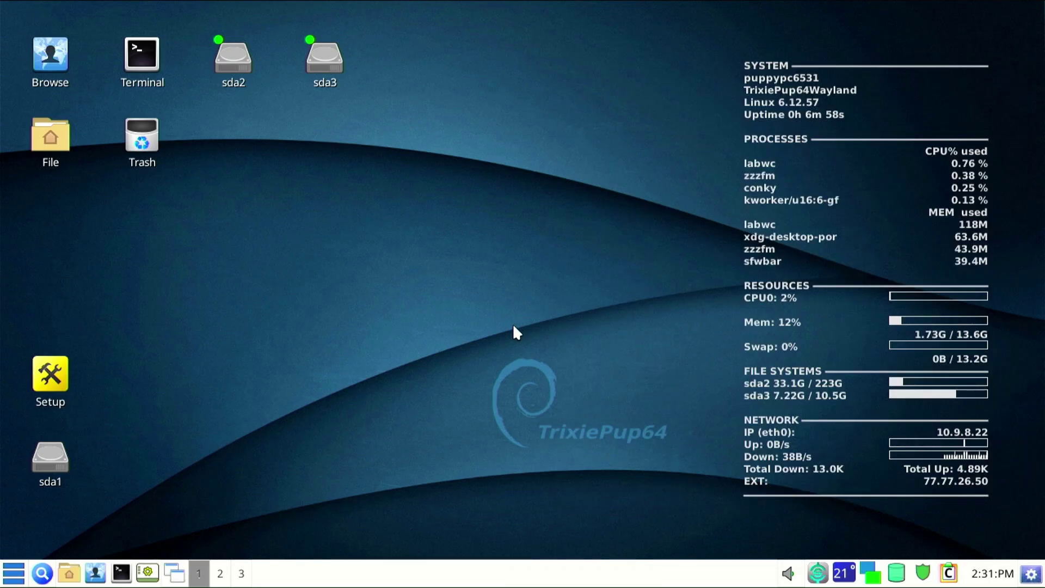
{"action": "left_click", "coordinate": [13, 573]}
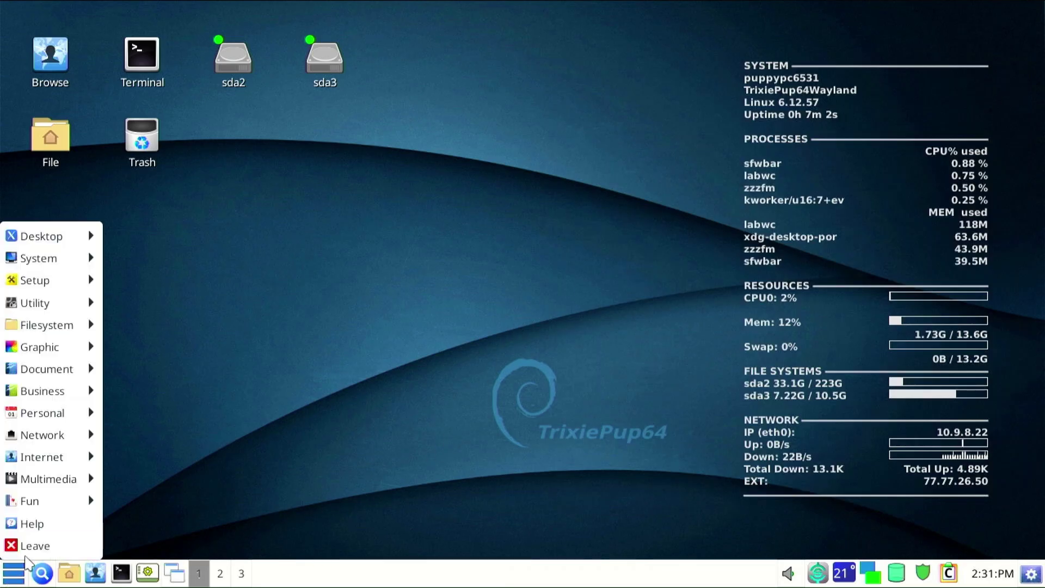
{"action": "left_click", "coordinate": [37, 554]}
{"action": "left_click", "coordinate": [479, 253]}
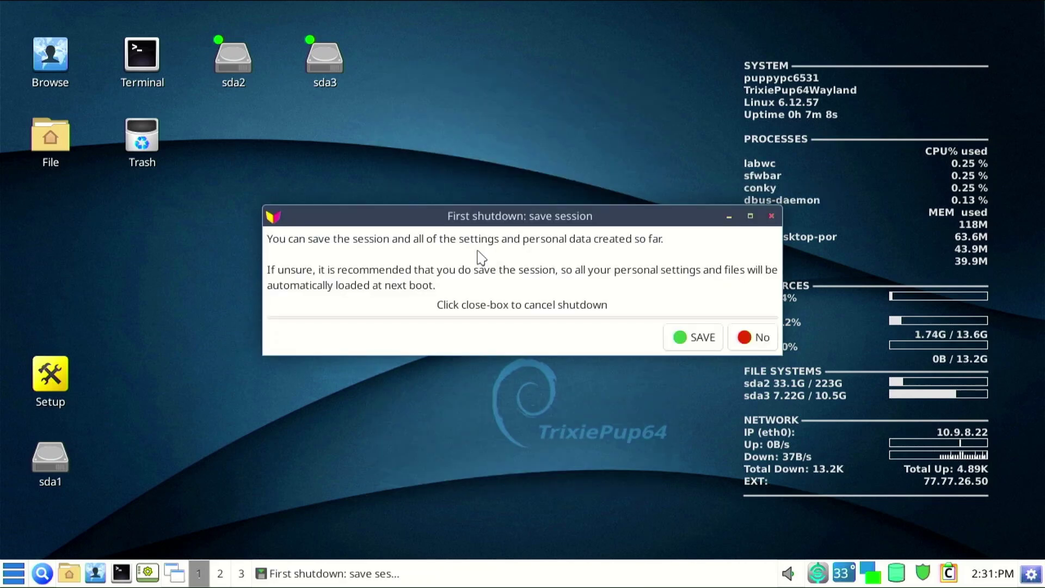
{"action": "left_click", "coordinate": [755, 339]}
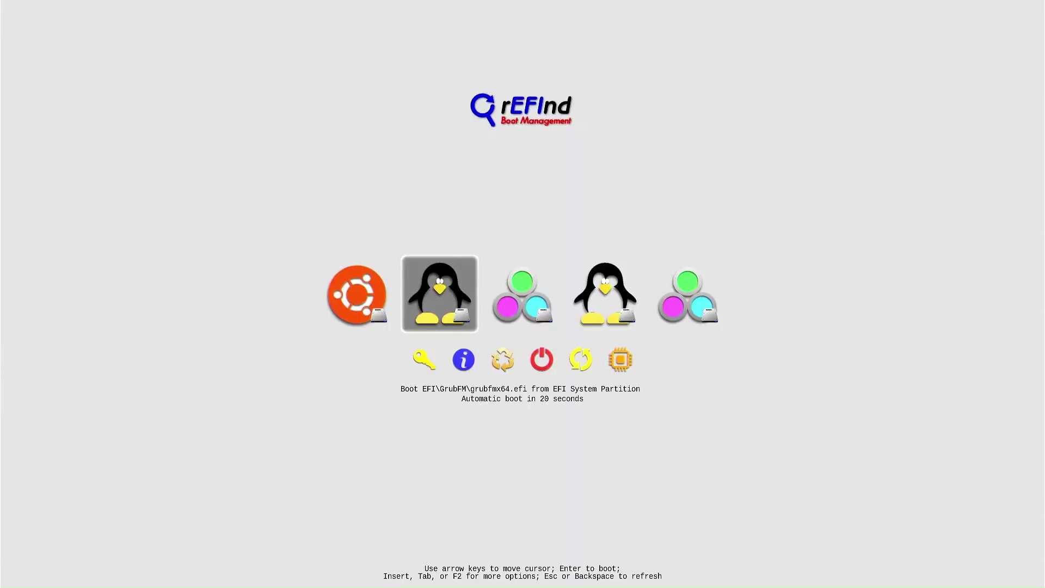
Boot the GrubFM entry from the rEFInd menu.
{"action": "key", "text": "Left"}
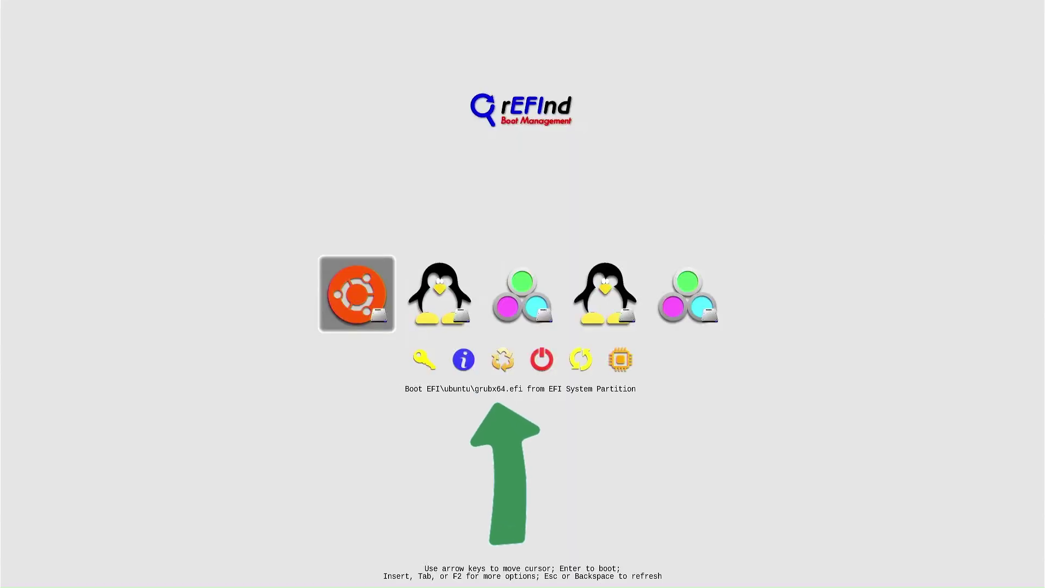
{"action": "key", "text": "Right"}
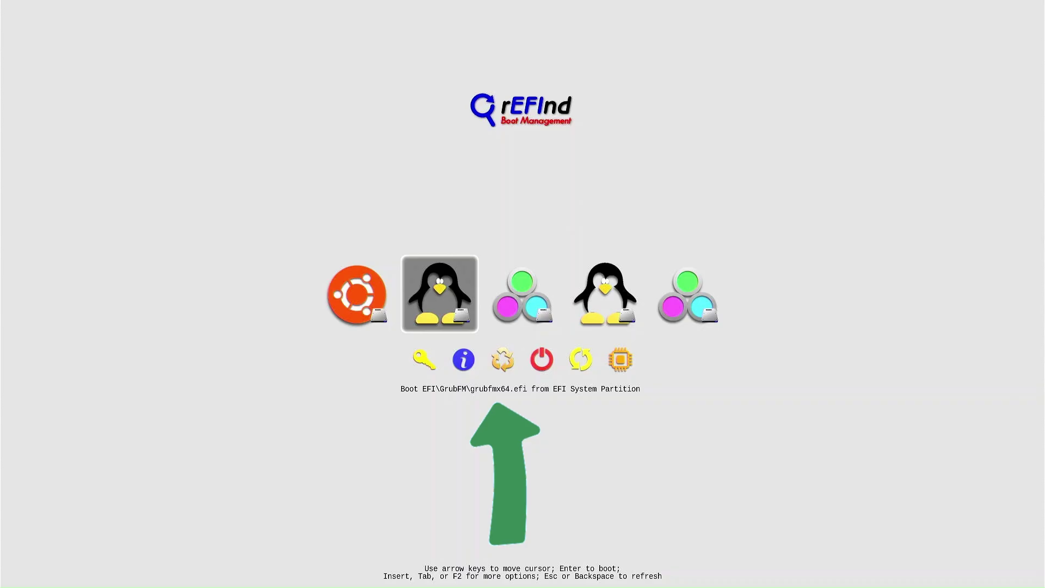
{"action": "key", "text": "Return"}
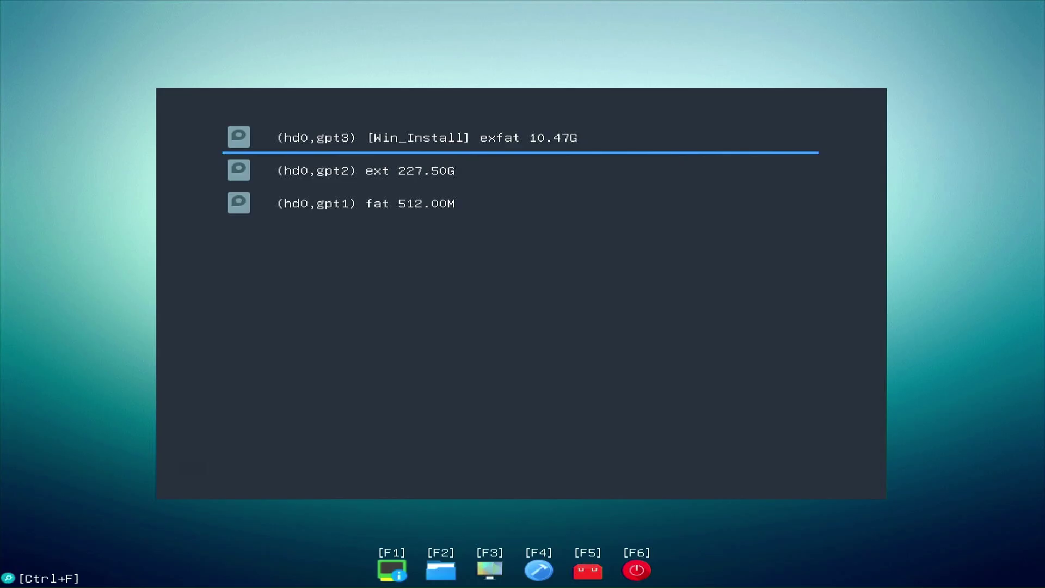
List bootable EFI entries with F3 and boot 'Boot hd0,gpt3 [Win_Install]'.
{"action": "key", "text": "F3"}
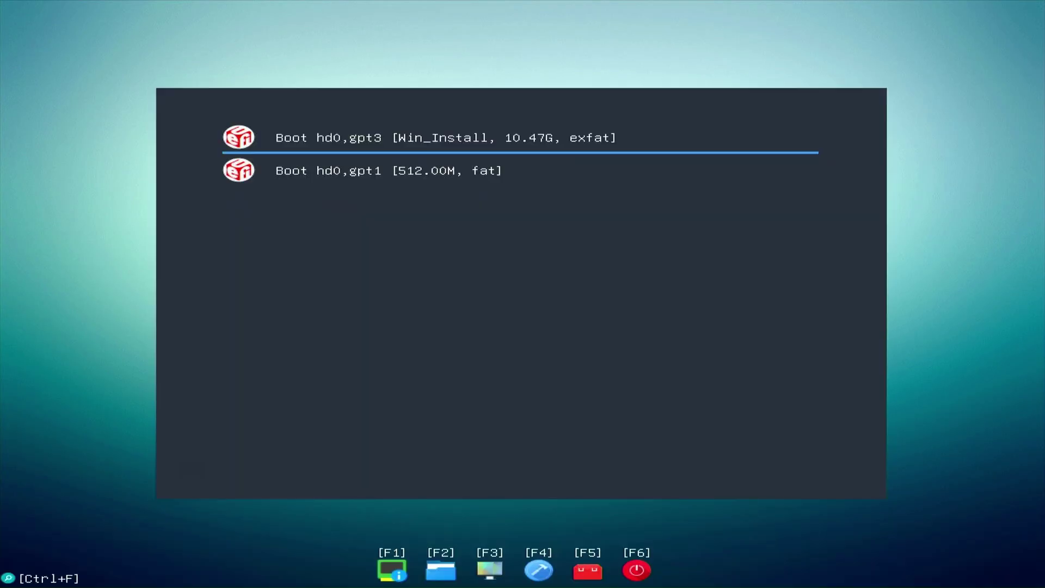
{"action": "key", "text": "Down"}
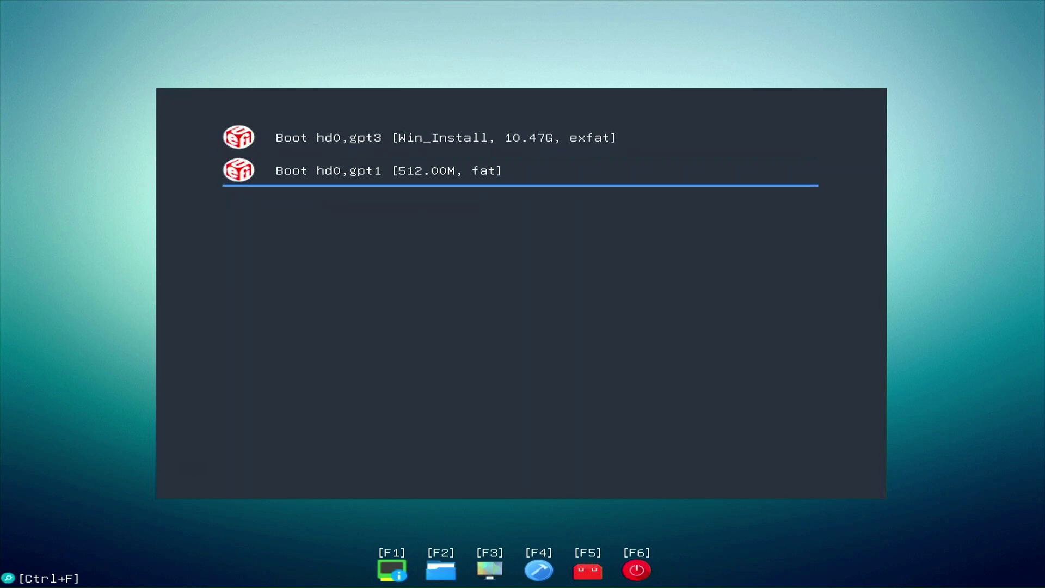
{"action": "key", "text": "Up"}
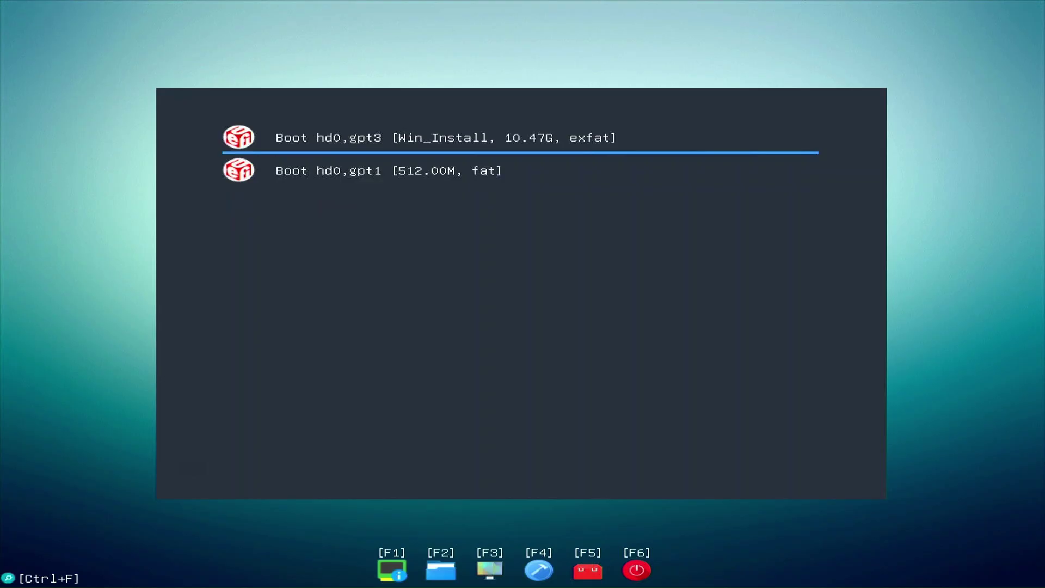
{"action": "key", "text": "Return"}
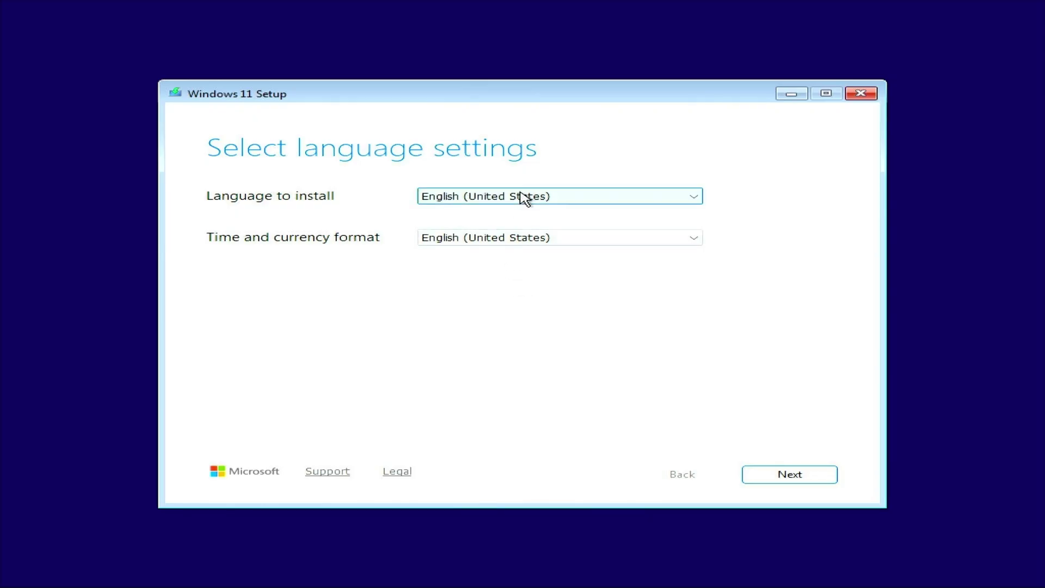
Keep English language and US keyboard, tick 'I agree everything will be deleted', and continue.
{"action": "left_click", "coordinate": [813, 477]}
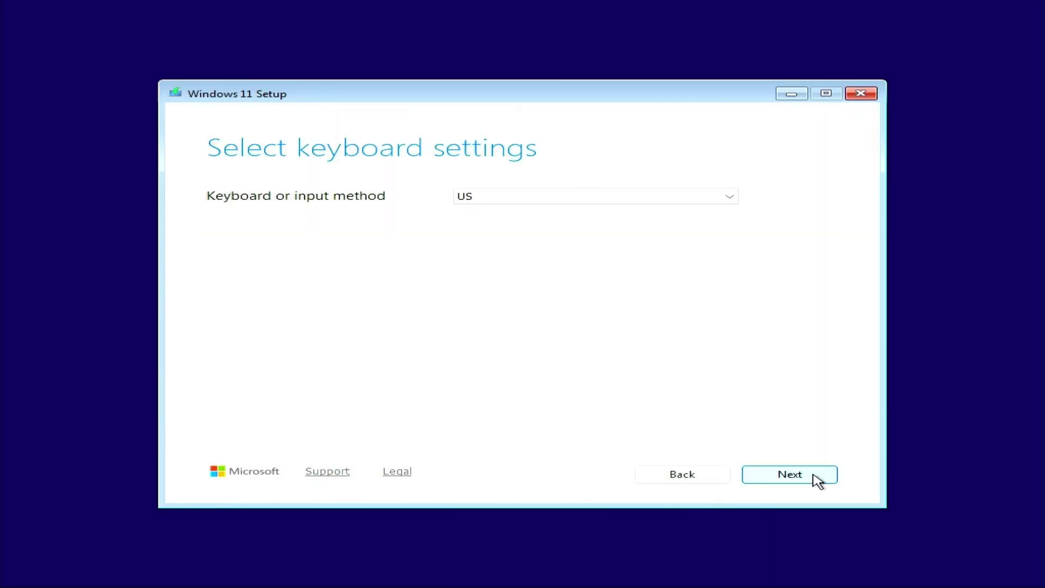
{"action": "left_click", "coordinate": [512, 199]}
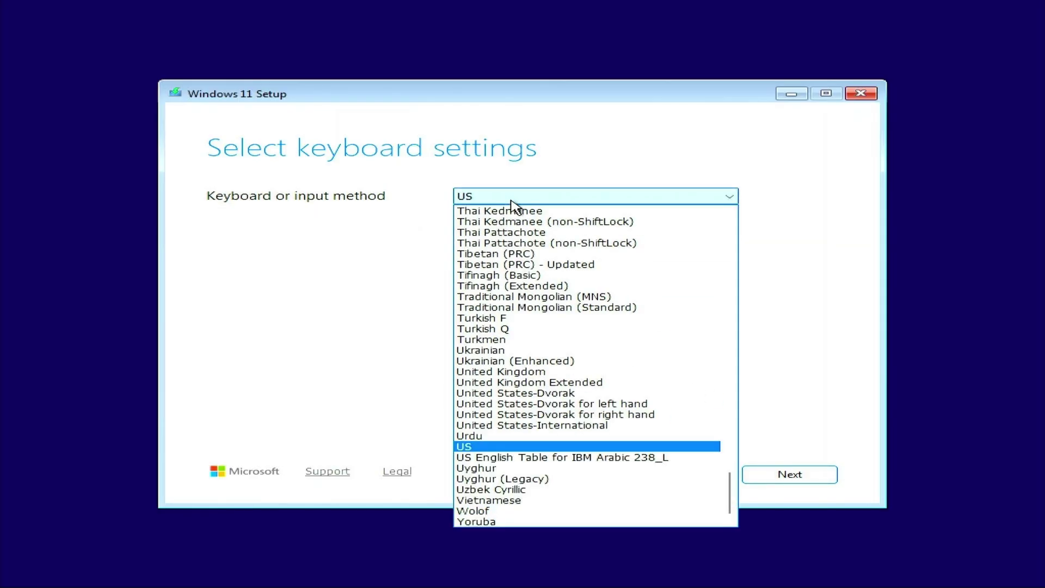
{"action": "left_click", "coordinate": [511, 201]}
{"action": "left_click", "coordinate": [793, 476]}
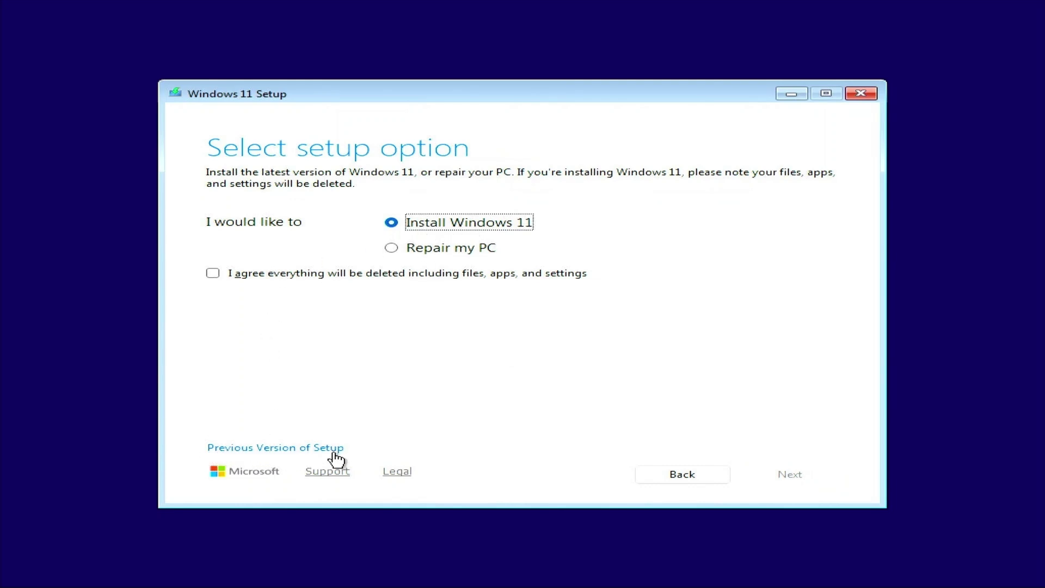
{"action": "left_click", "coordinate": [212, 274]}
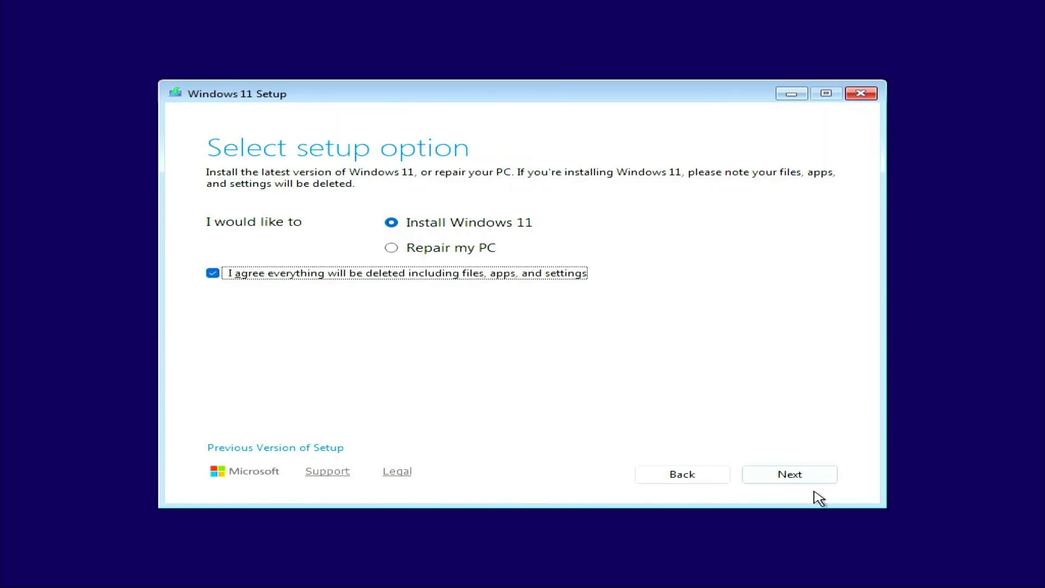
{"action": "left_click", "coordinate": [787, 477]}
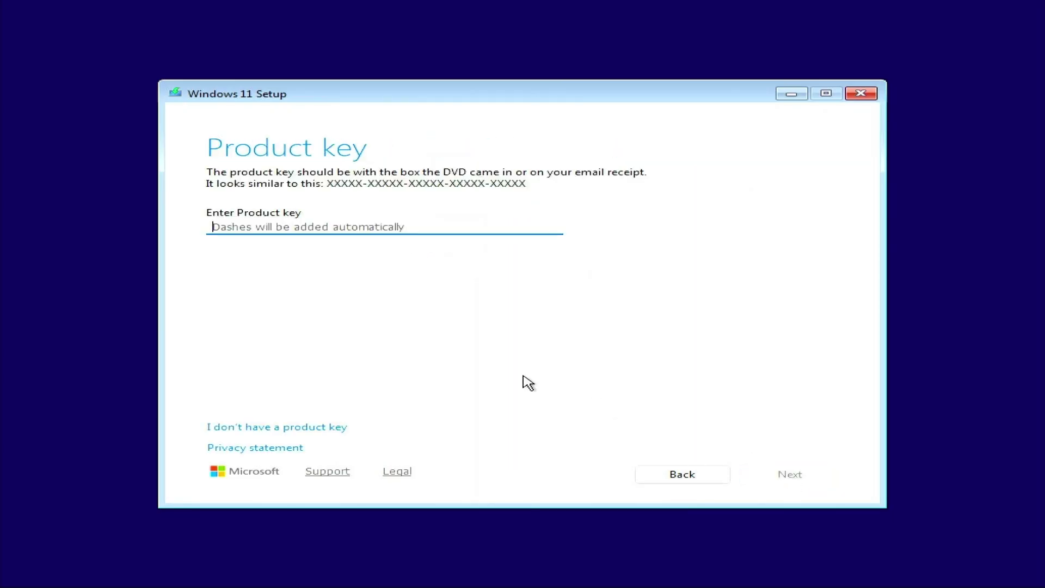
Skip the product key and choose the Windows 11 Pro edition.
{"action": "left_click", "coordinate": [262, 428]}
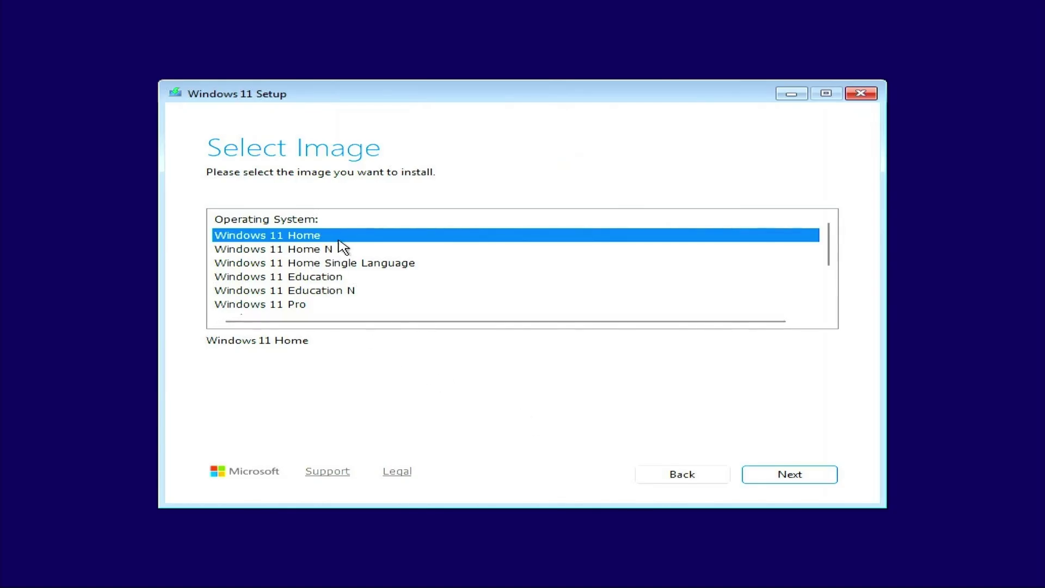
{"action": "scroll", "coordinate": [341, 247], "scroll_direction": "down", "scroll_amount": 2}
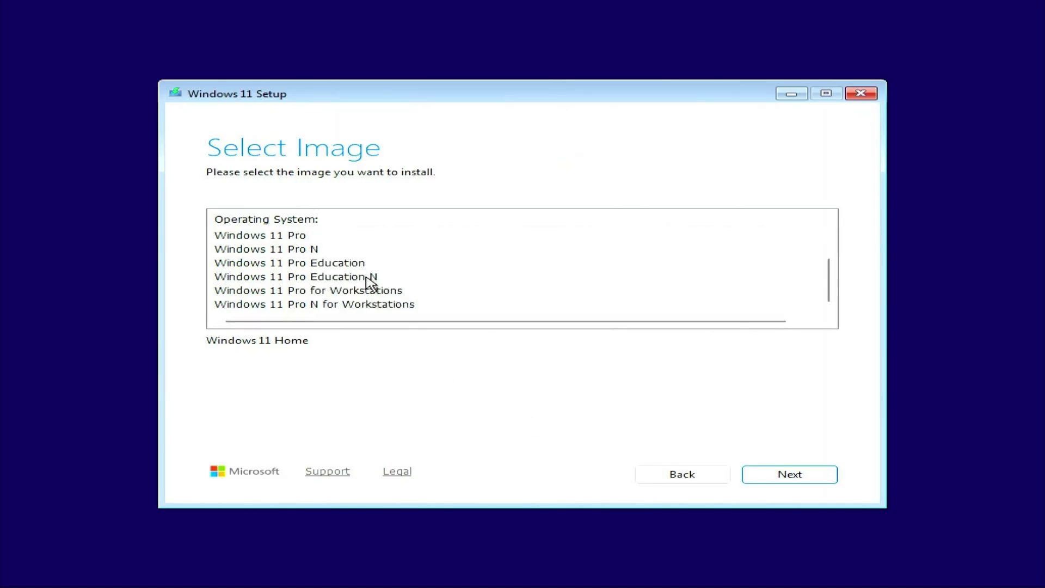
{"action": "scroll", "coordinate": [371, 283], "scroll_direction": "up", "scroll_amount": 1}
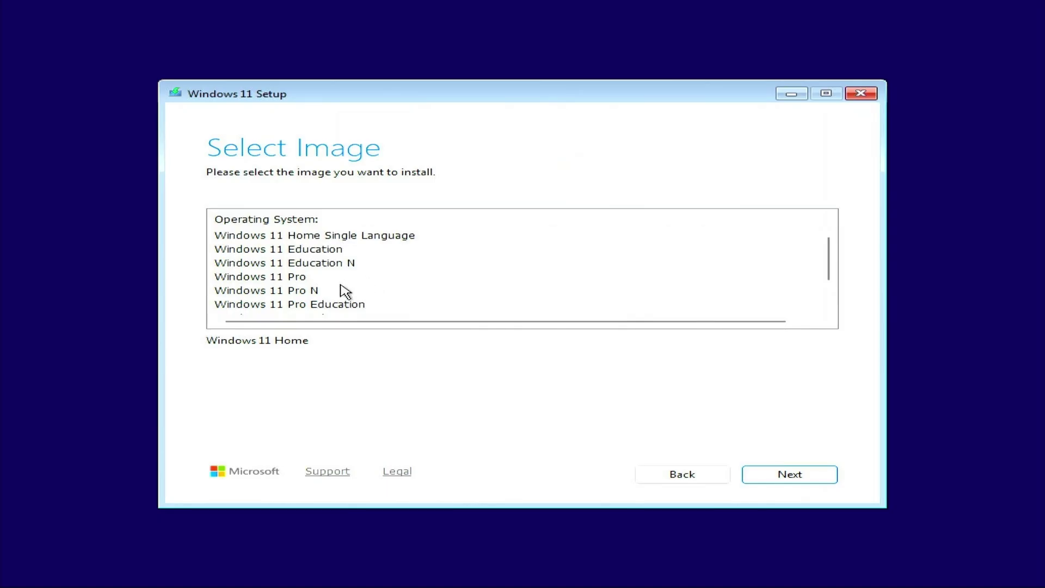
{"action": "left_click", "coordinate": [289, 278]}
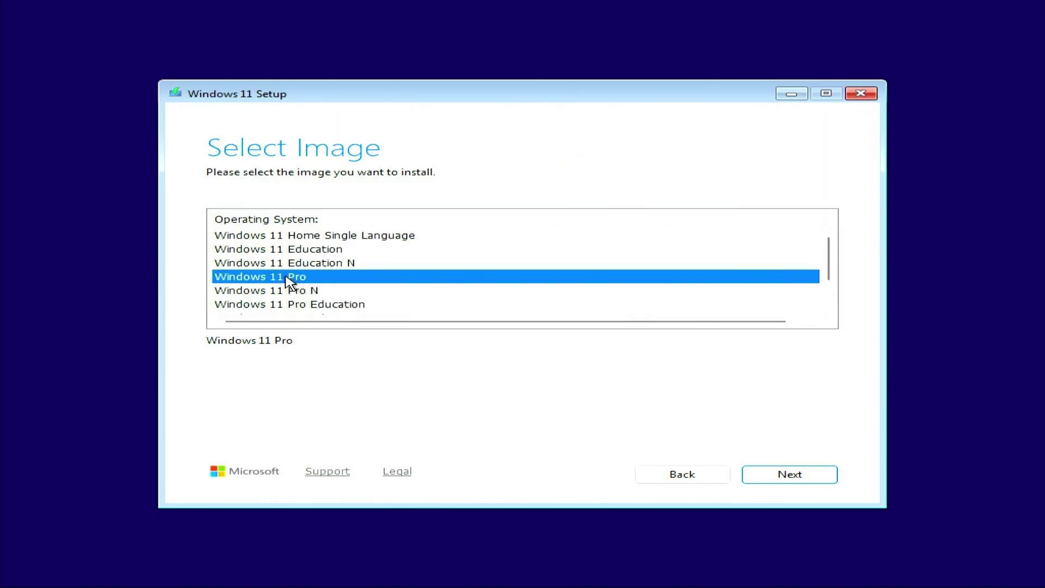
{"action": "left_click", "coordinate": [798, 478]}
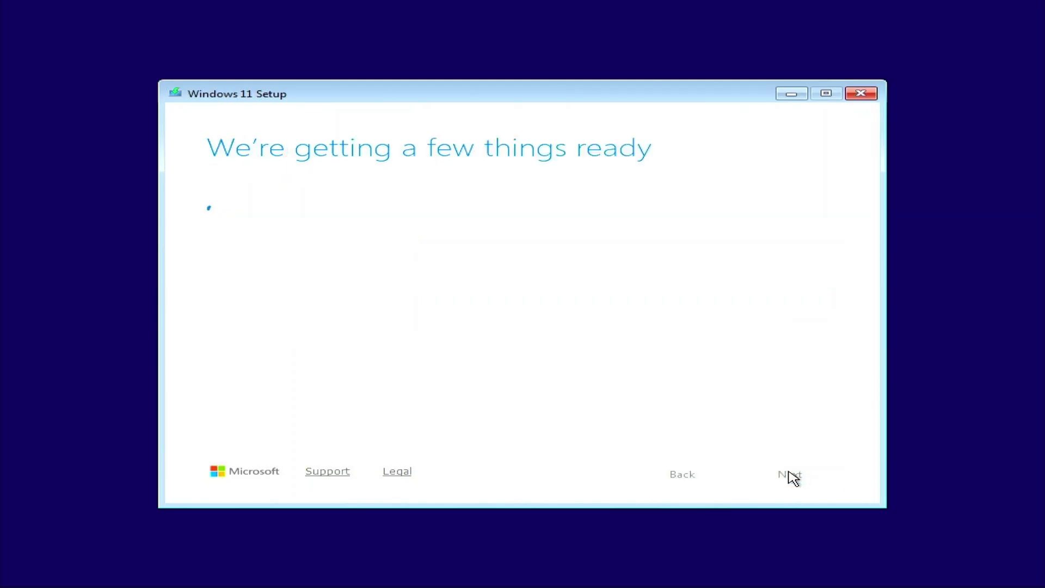
Read through and accept the Windows 11 license terms.
{"action": "scroll", "coordinate": [742, 364], "scroll_direction": "down", "scroll_amount": 15}
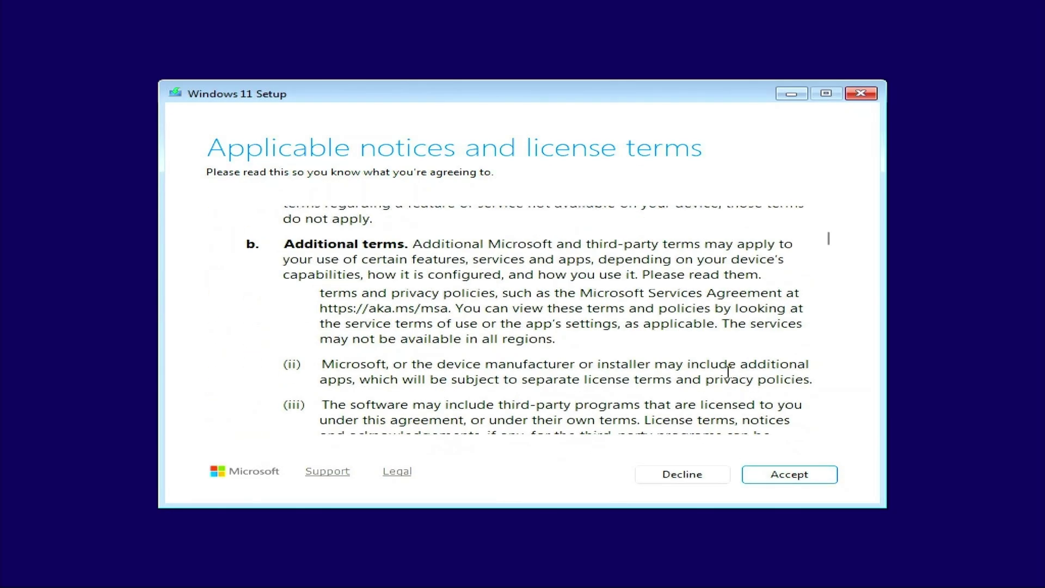
{"action": "left_click_drag", "start_coordinate": [834, 271], "coordinate": [860, 426]}
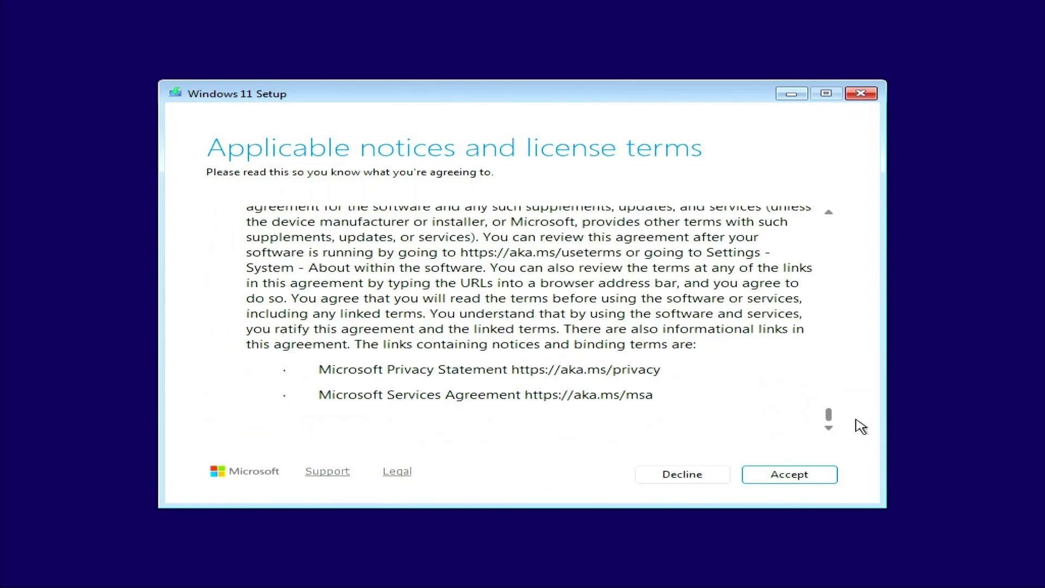
{"action": "left_click", "coordinate": [797, 479]}
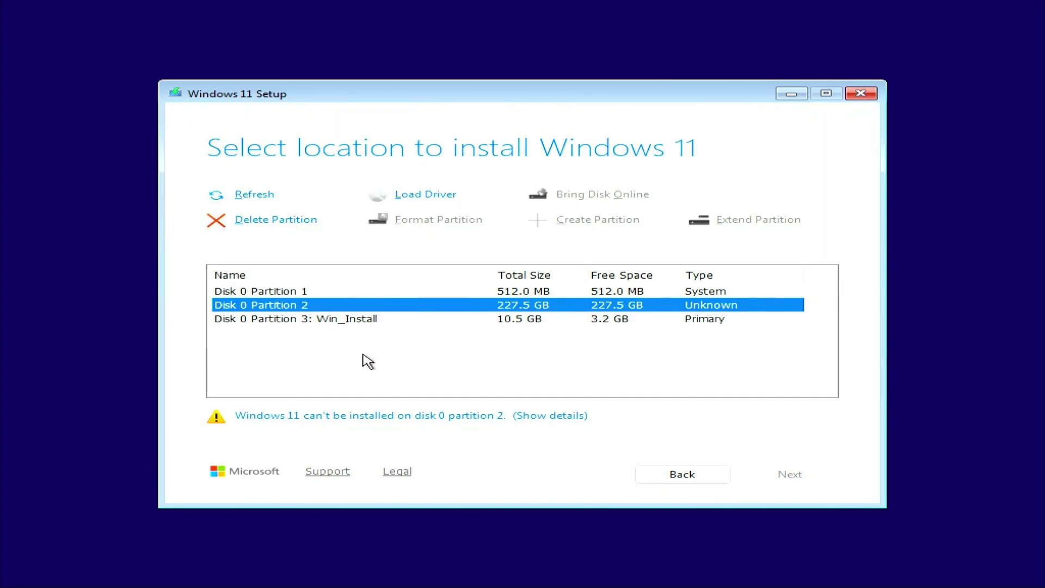
Delete the 227.5 GB and 512 MB partitions and install into the 228.0 GB unallocated space.
{"action": "left_click", "coordinate": [364, 326]}
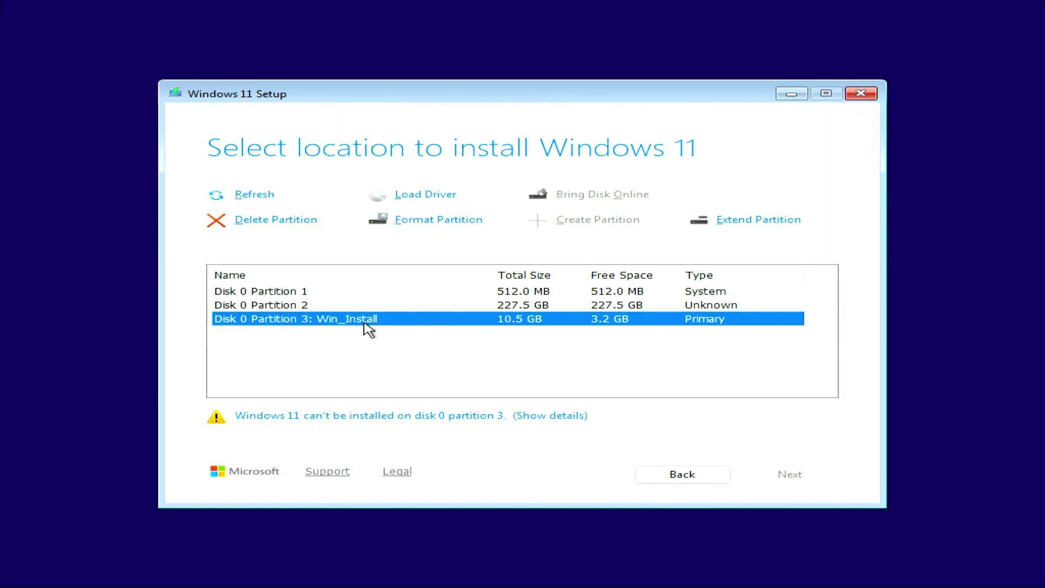
{"action": "left_click", "coordinate": [348, 309]}
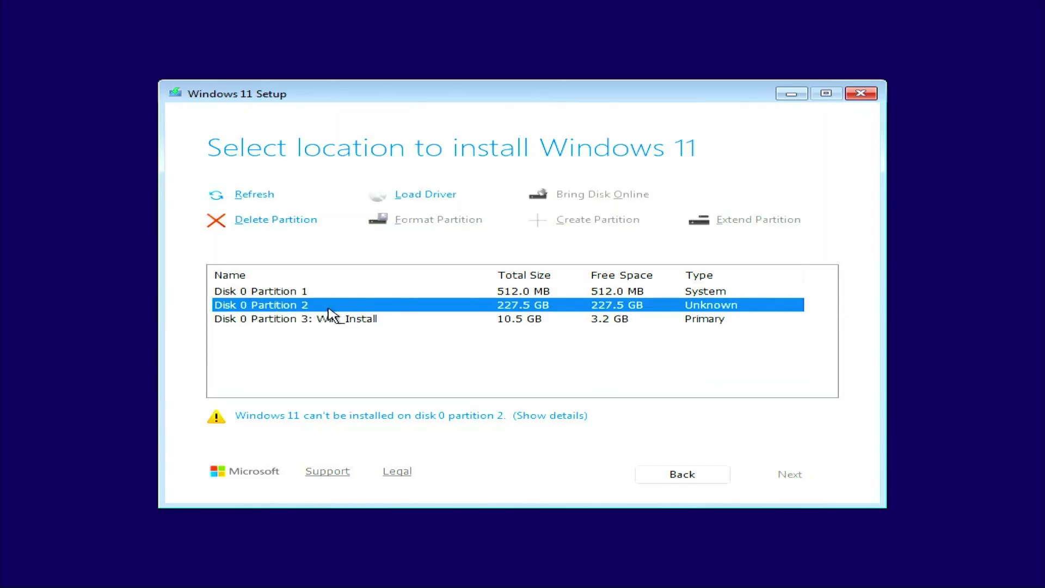
{"action": "left_click", "coordinate": [277, 220]}
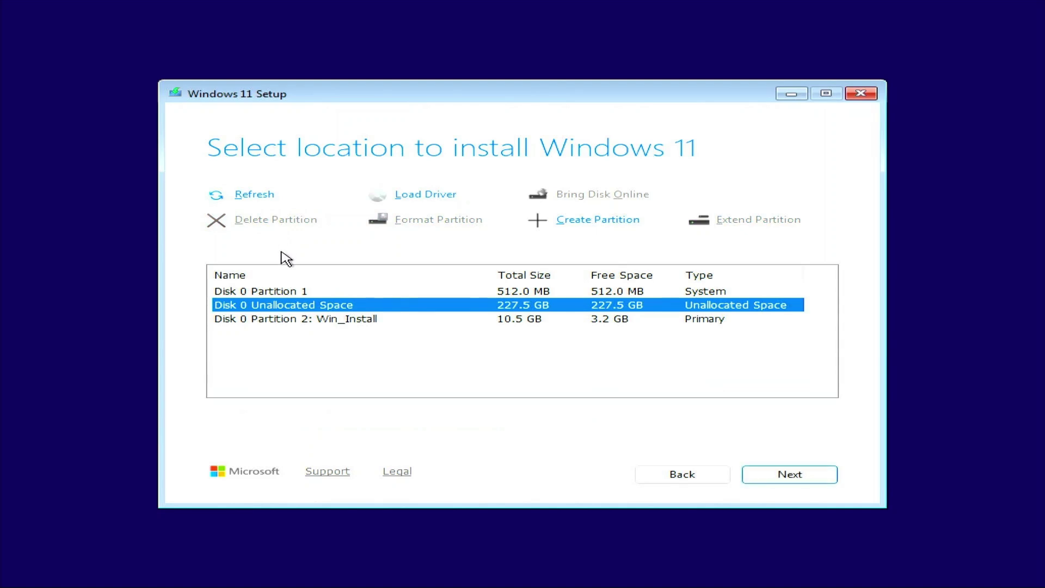
{"action": "left_click", "coordinate": [301, 292]}
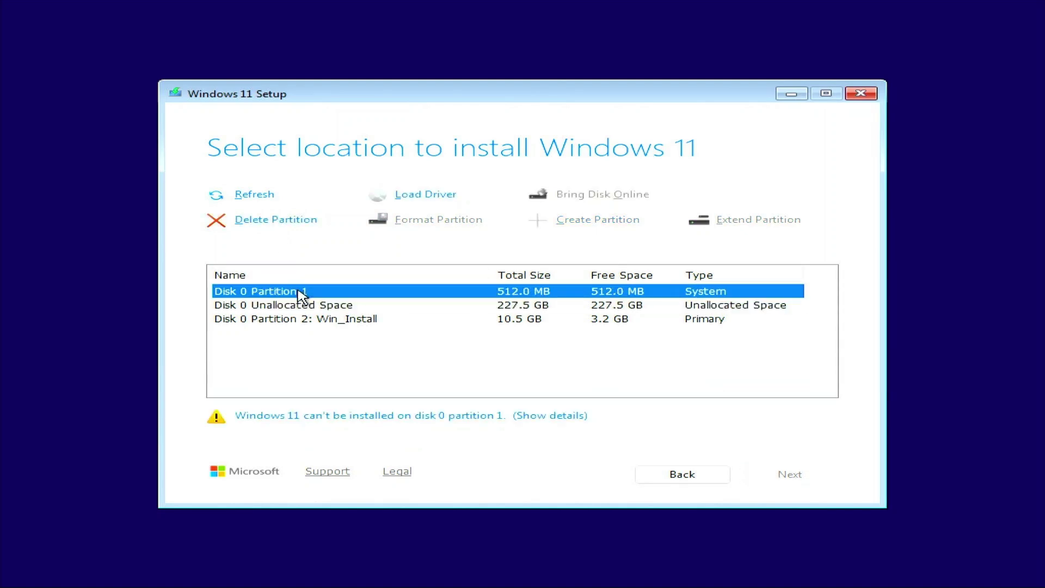
{"action": "left_click", "coordinate": [266, 220]}
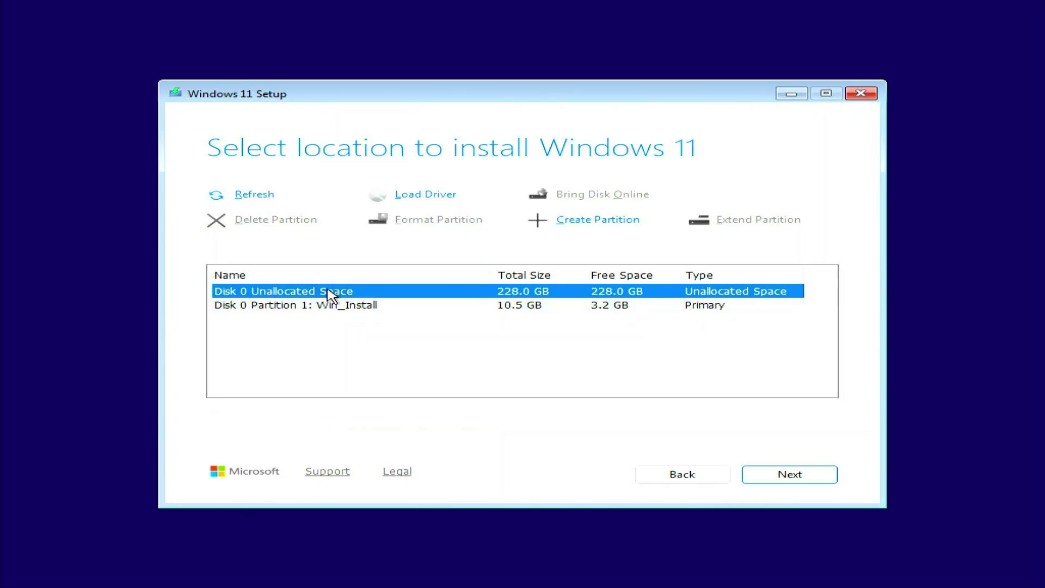
{"action": "left_click", "coordinate": [799, 476]}
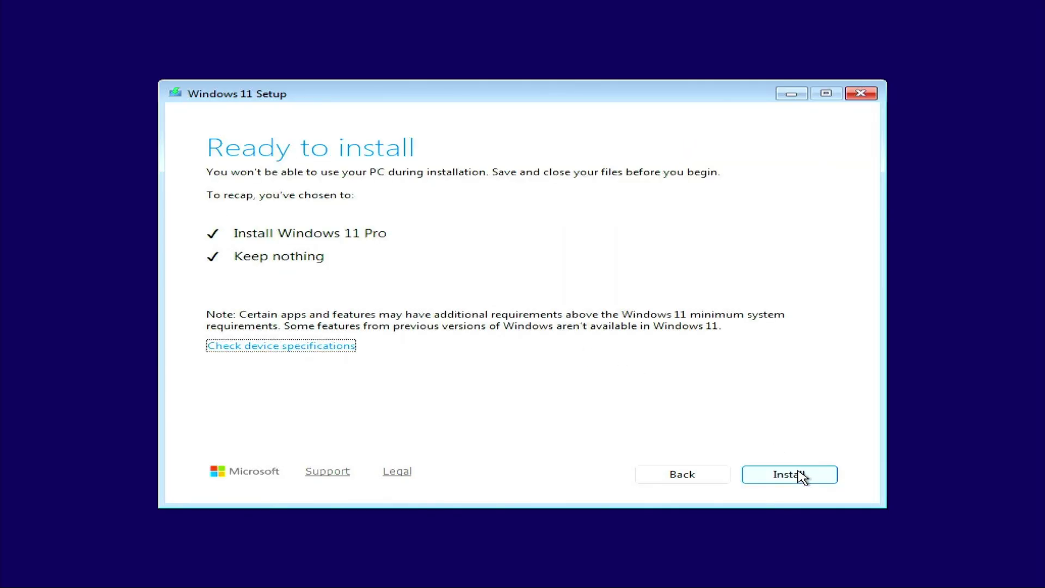
Start the Windows 11 Pro installation and let it run through to the region question.
{"action": "left_click", "coordinate": [799, 475]}
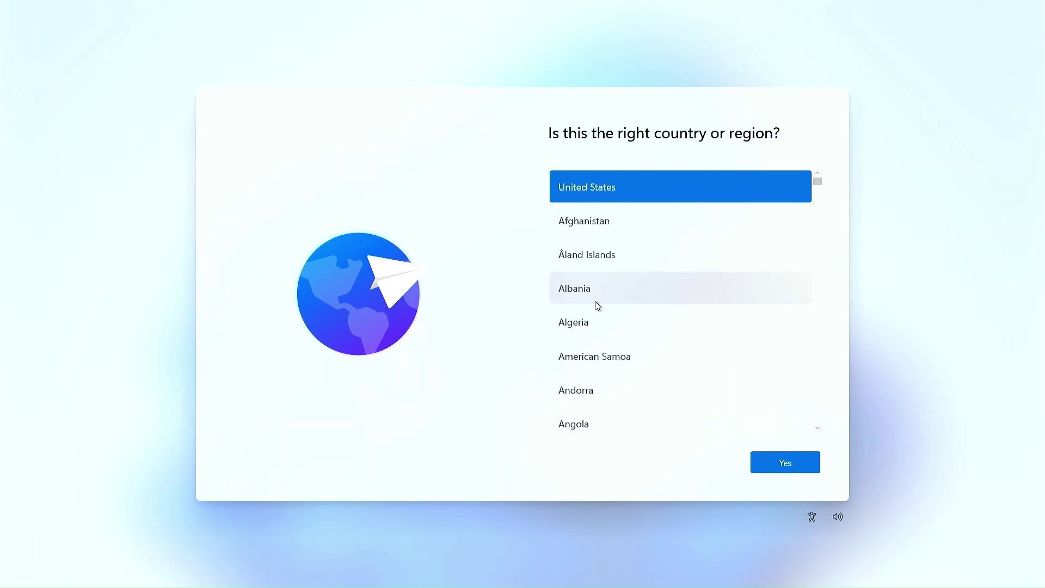
Confirm United States and the suggested keyboard, then add Bulgarian (Phonetic Traditional) as a second layout.
{"action": "left_click", "coordinate": [785, 467]}
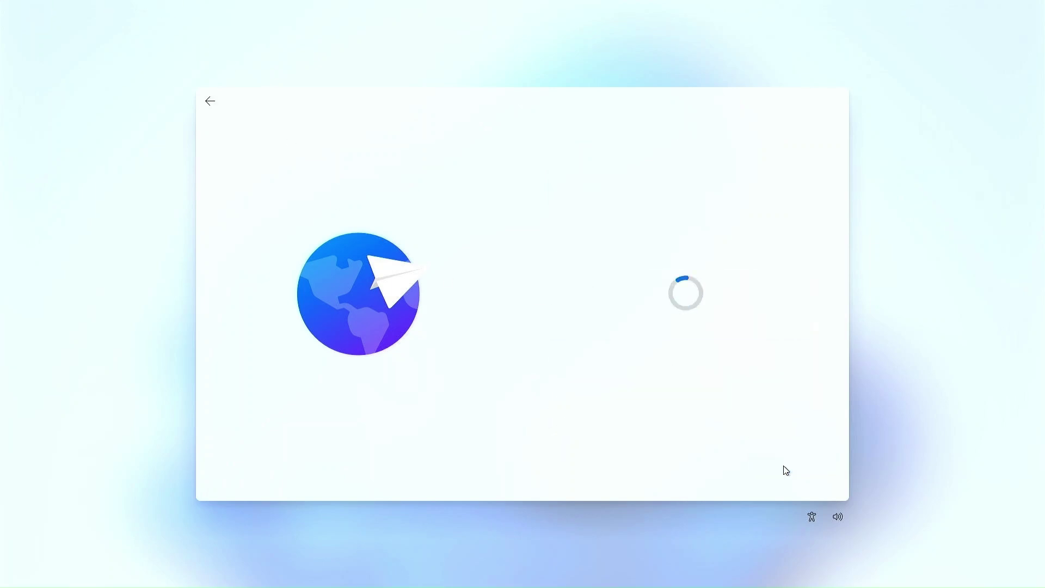
{"action": "left_click", "coordinate": [785, 467]}
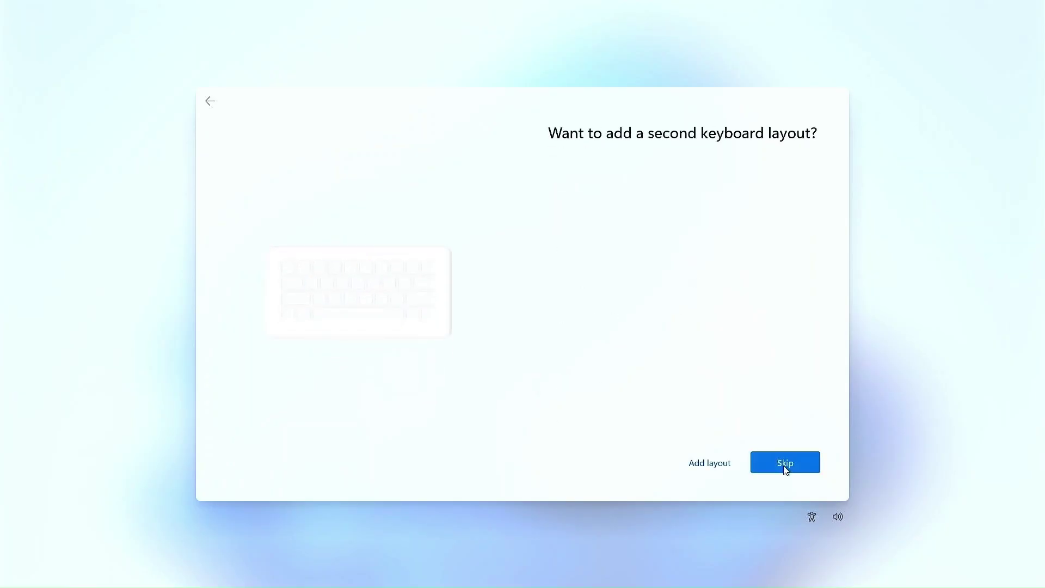
{"action": "left_click", "coordinate": [710, 462]}
{"action": "scroll", "coordinate": [702, 397], "scroll_direction": "down", "scroll_amount": 10}
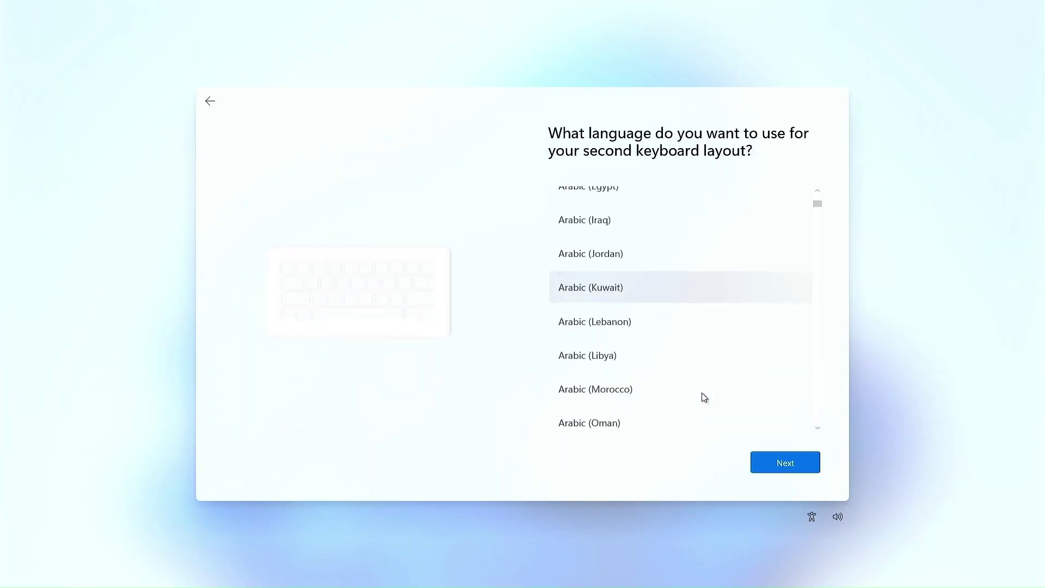
{"action": "scroll", "coordinate": [706, 393], "scroll_direction": "down", "scroll_amount": 2}
{"action": "left_click", "coordinate": [695, 375]}
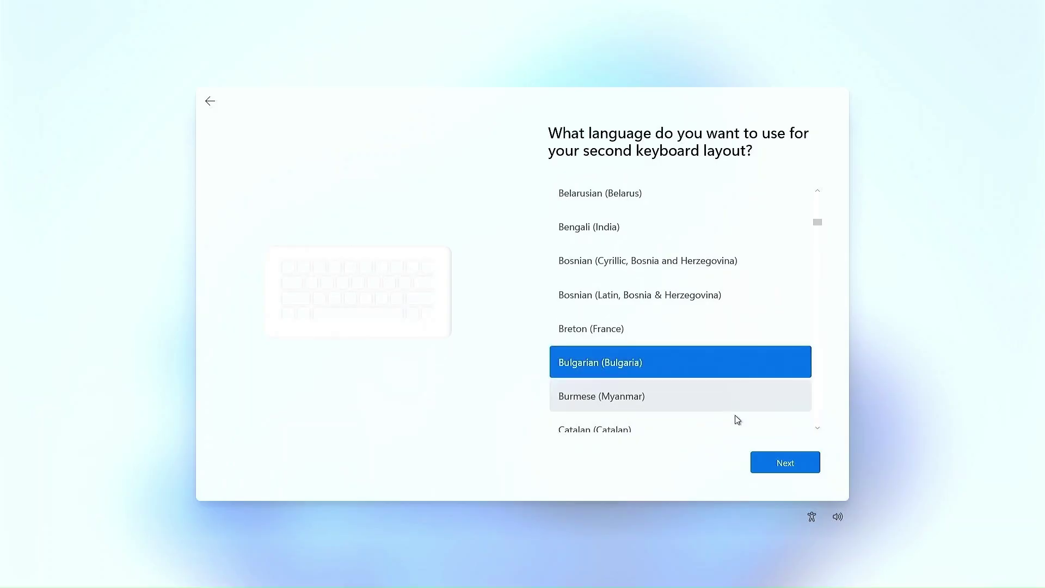
{"action": "left_click", "coordinate": [782, 462]}
{"action": "left_click", "coordinate": [618, 271]}
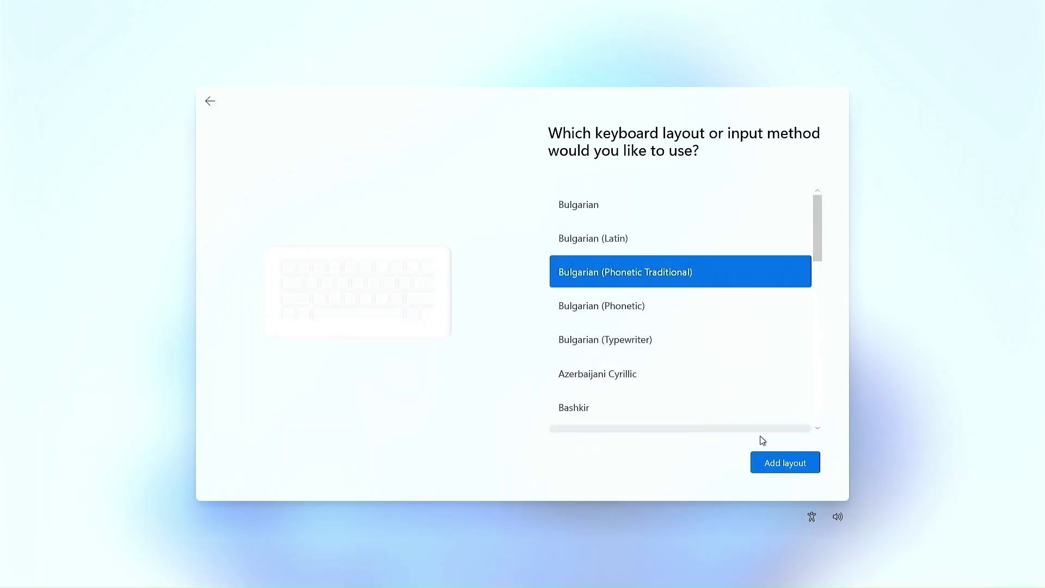
{"action": "left_click", "coordinate": [783, 464]}
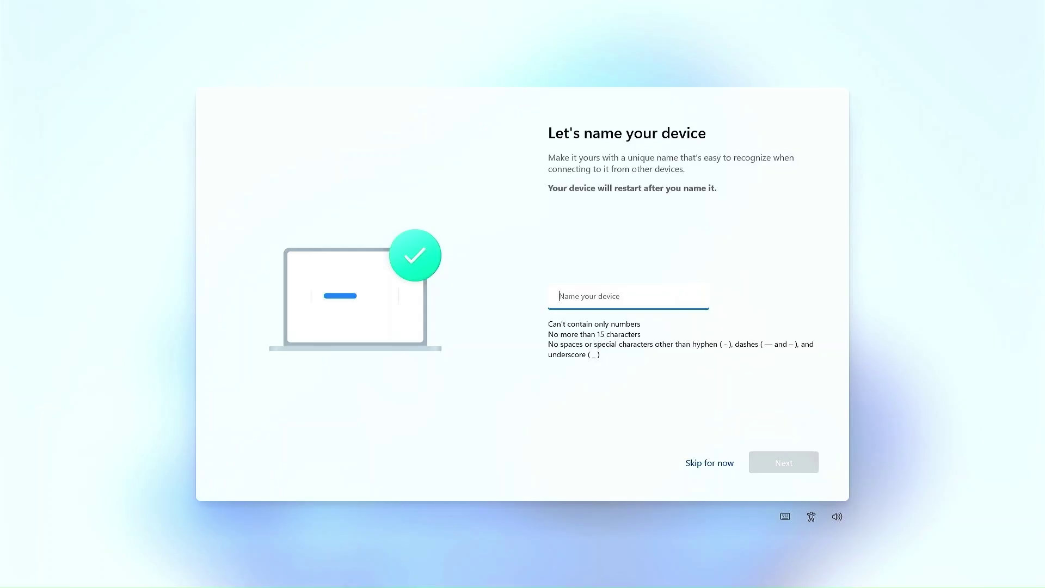
Name the device 'Quick and Easy Tools' and set it up for personal use.
{"action": "type", "text": "Quick and Easy Tools"}
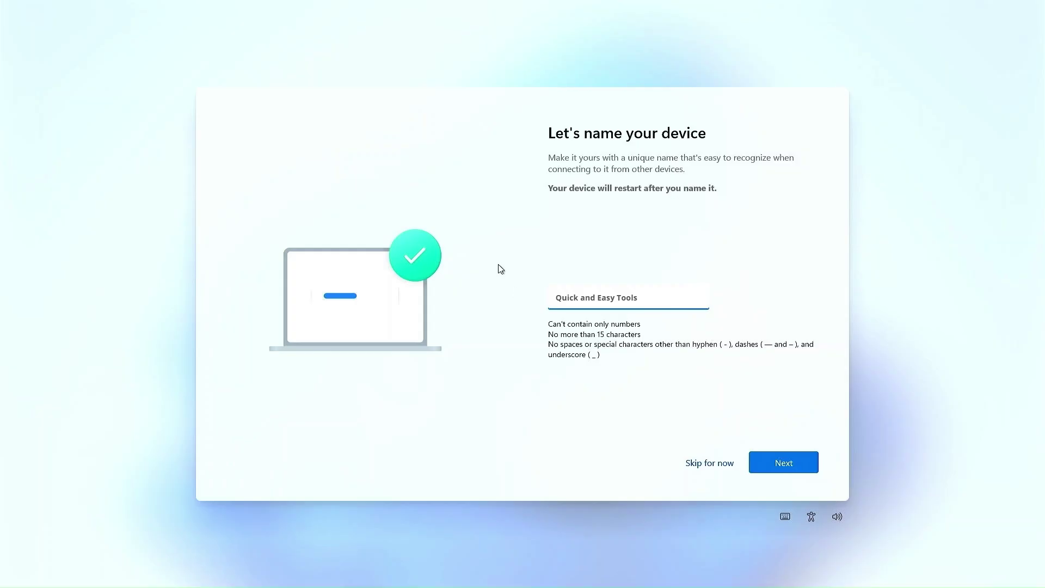
{"action": "left_click", "coordinate": [778, 467]}
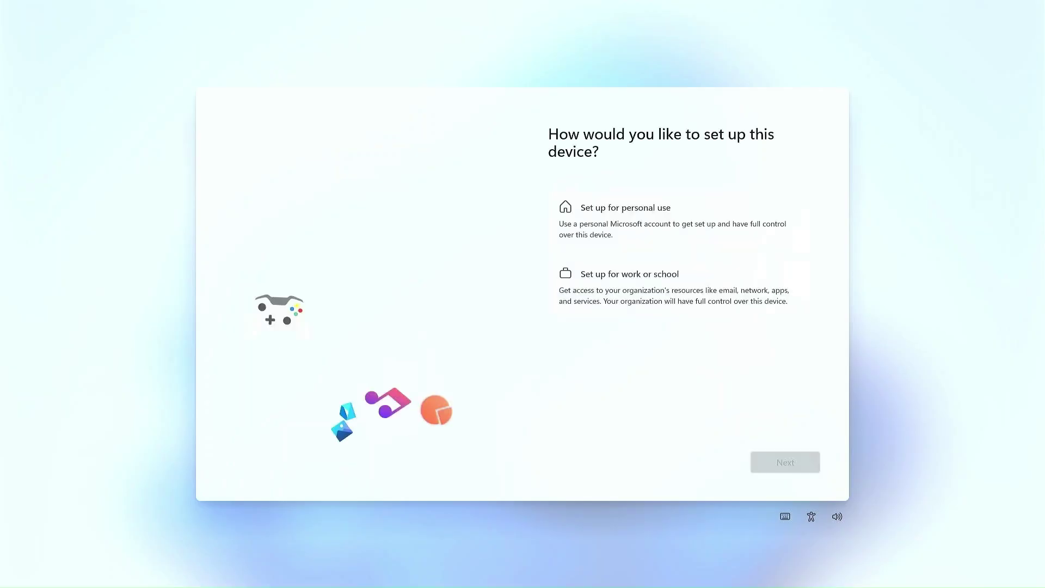
{"action": "left_click", "coordinate": [618, 209]}
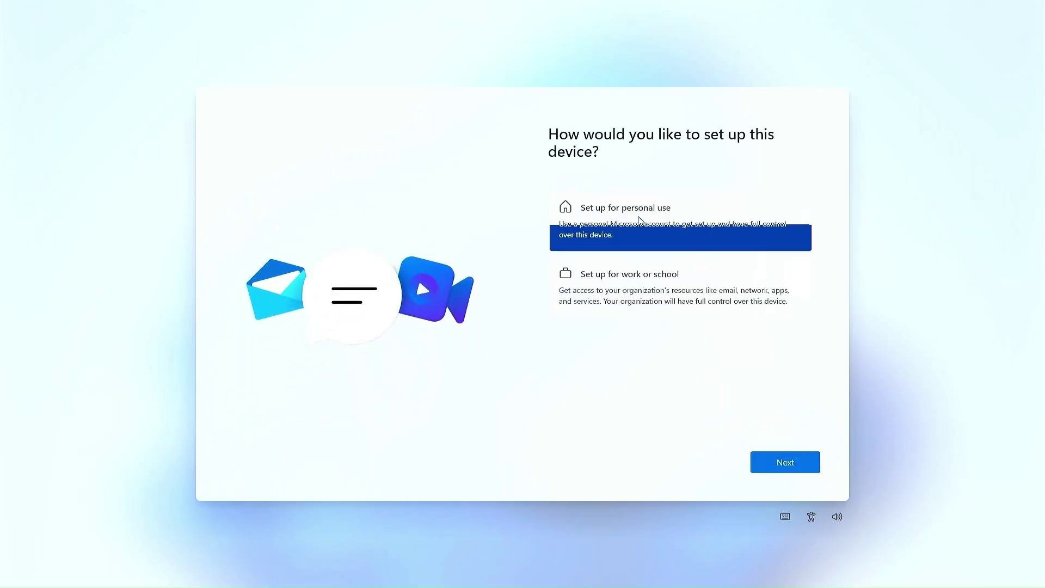
{"action": "left_click", "coordinate": [785, 463]}
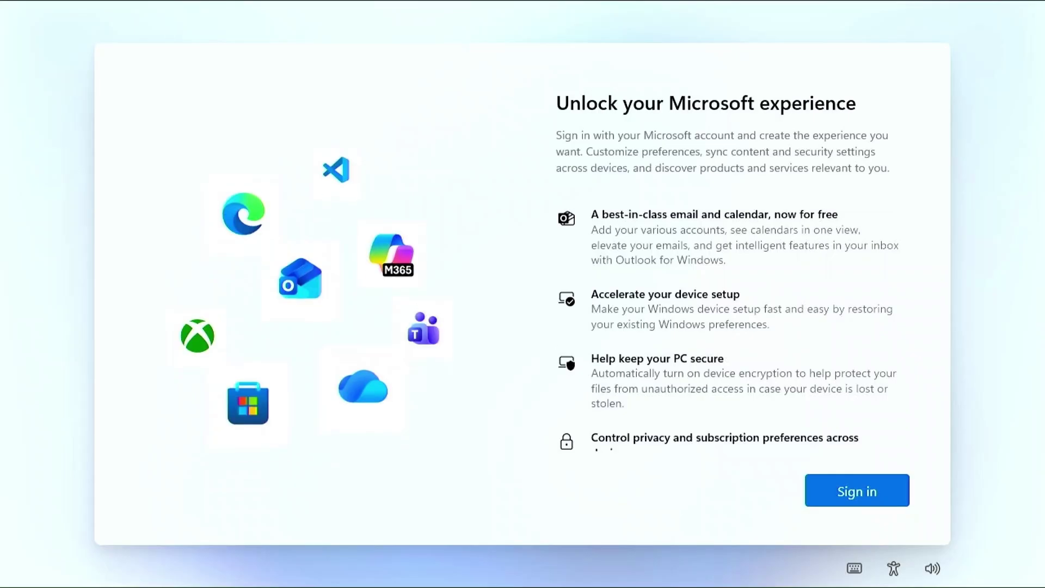
Sign in with the Microsoft account e-mail using an e-mailed sign-in code.
{"action": "left_click", "coordinate": [825, 489]}
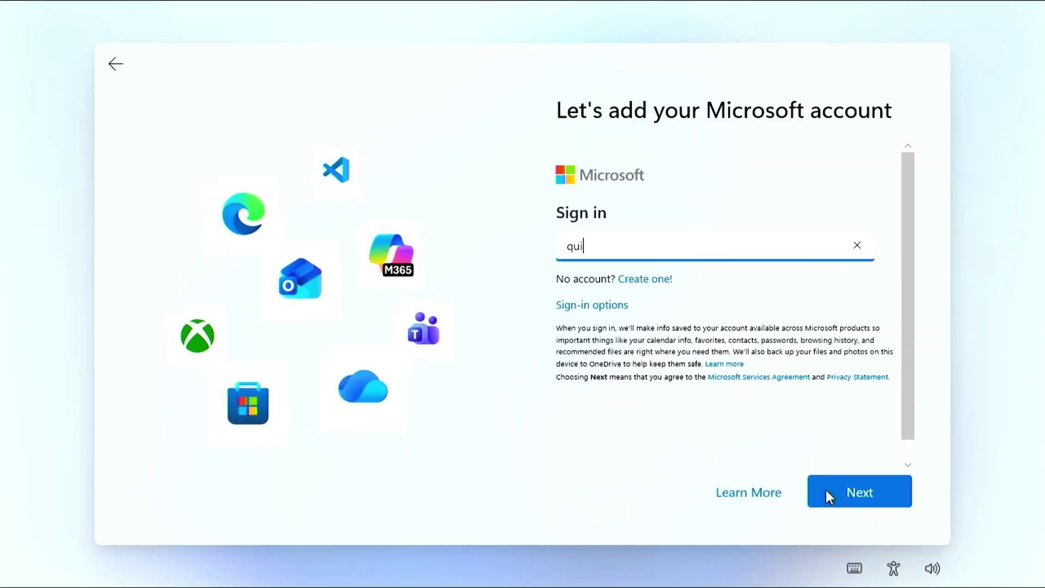
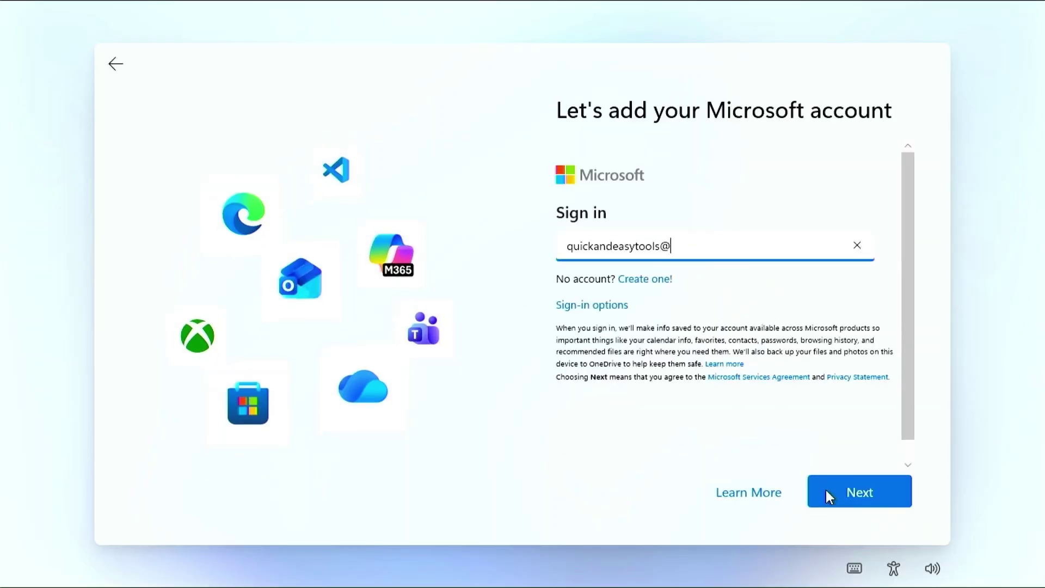
{"action": "left_click", "coordinate": [825, 490]}
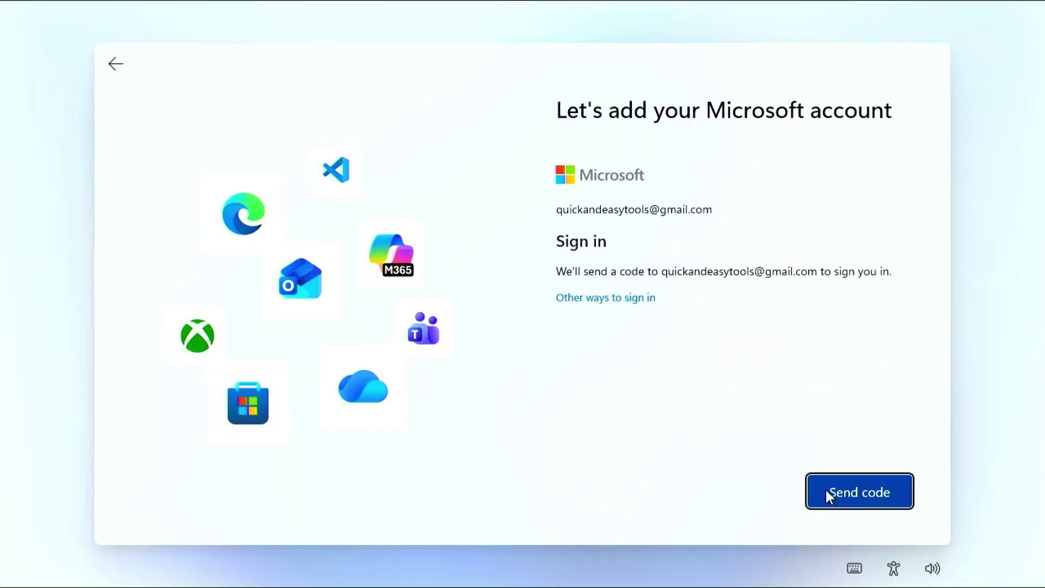
{"action": "left_click", "coordinate": [825, 490]}
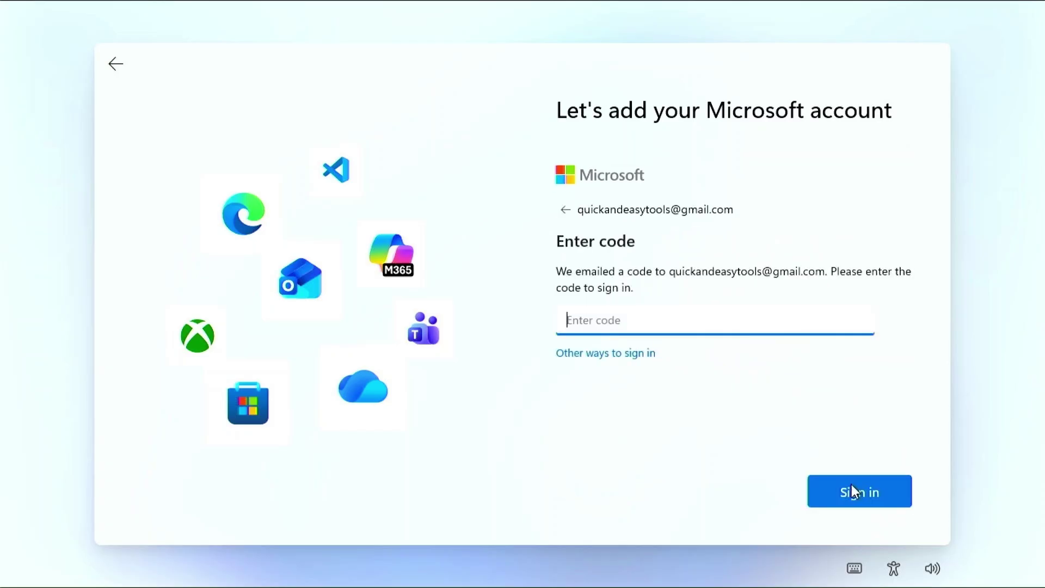
{"action": "left_click", "coordinate": [851, 484]}
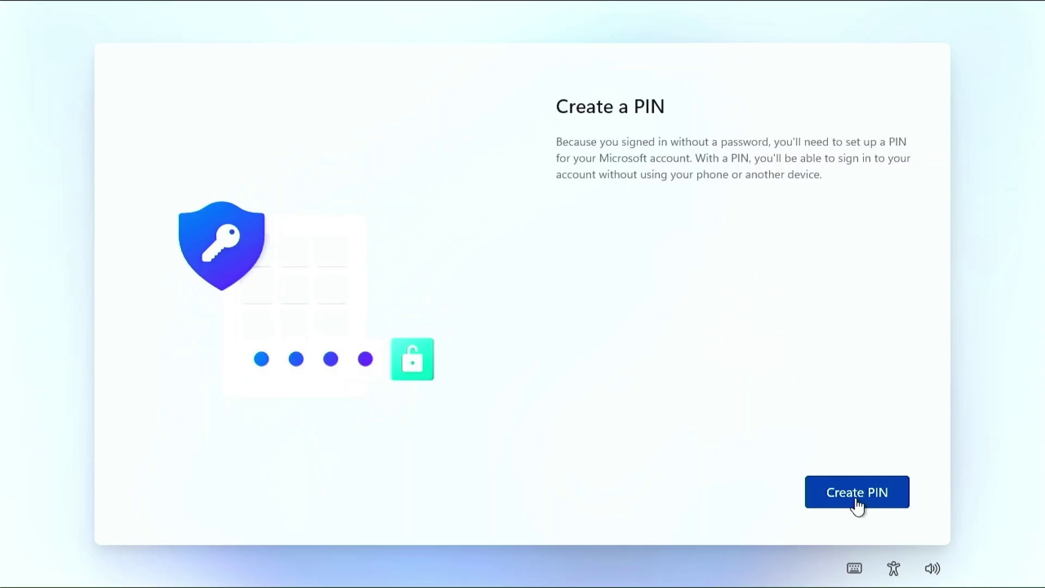
Create and confirm a Windows Hello PIN for the account.
{"action": "left_click", "coordinate": [855, 499]}
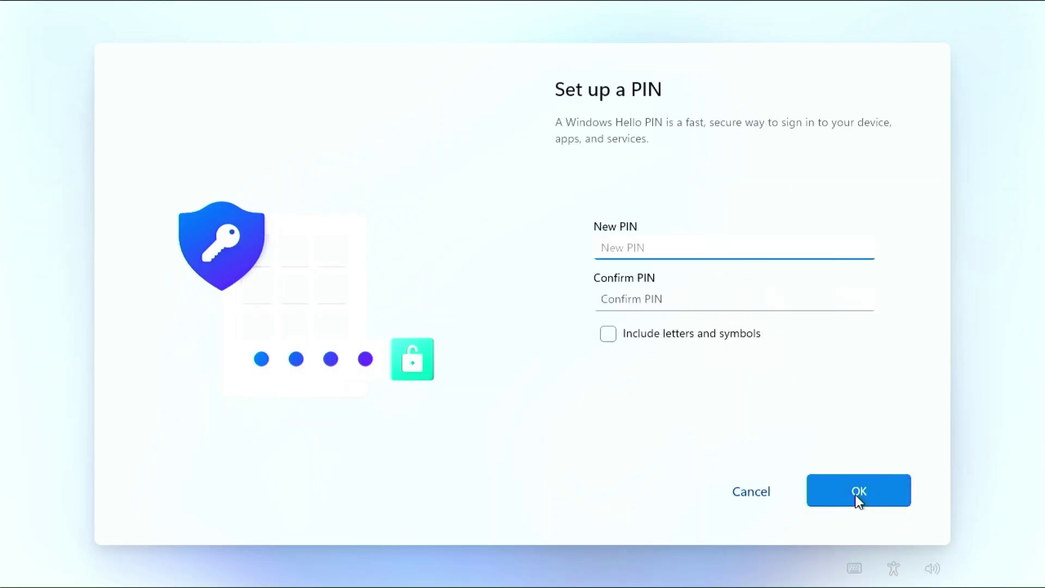
{"action": "type", "text": "••••"}
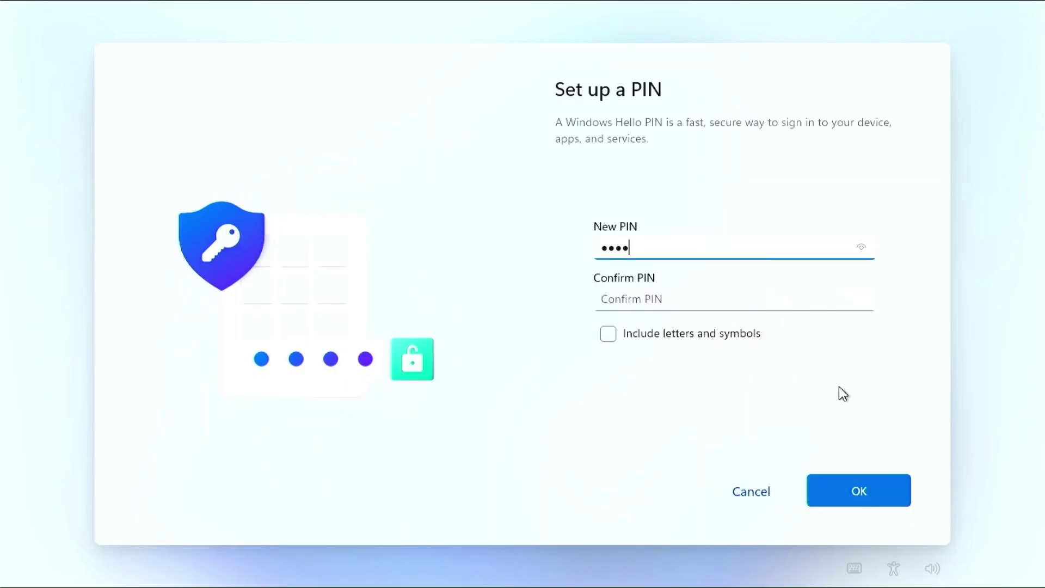
{"action": "left_click", "coordinate": [781, 303]}
{"action": "type", "text": "••••"}
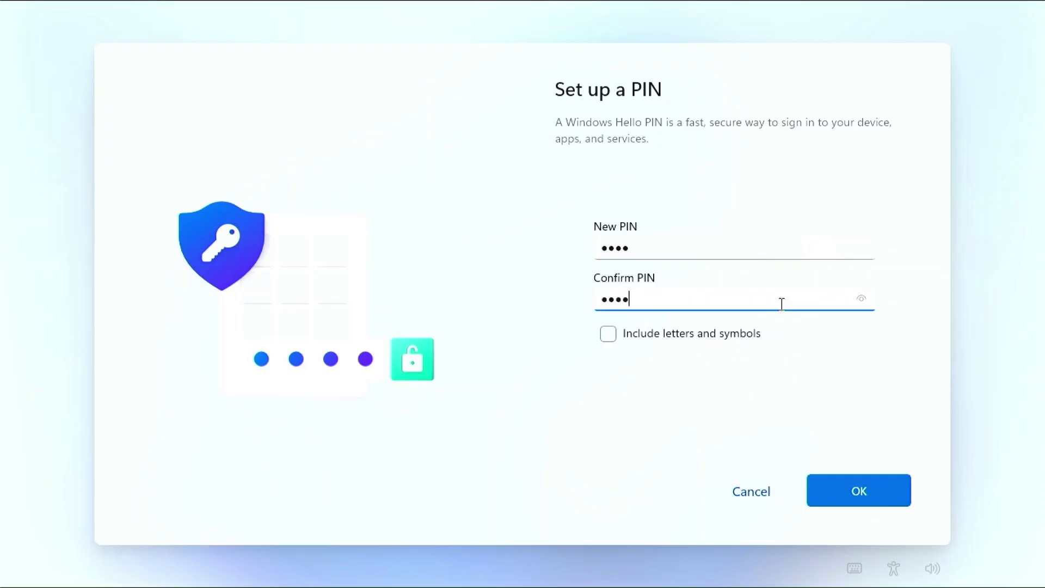
{"action": "left_click", "coordinate": [834, 489]}
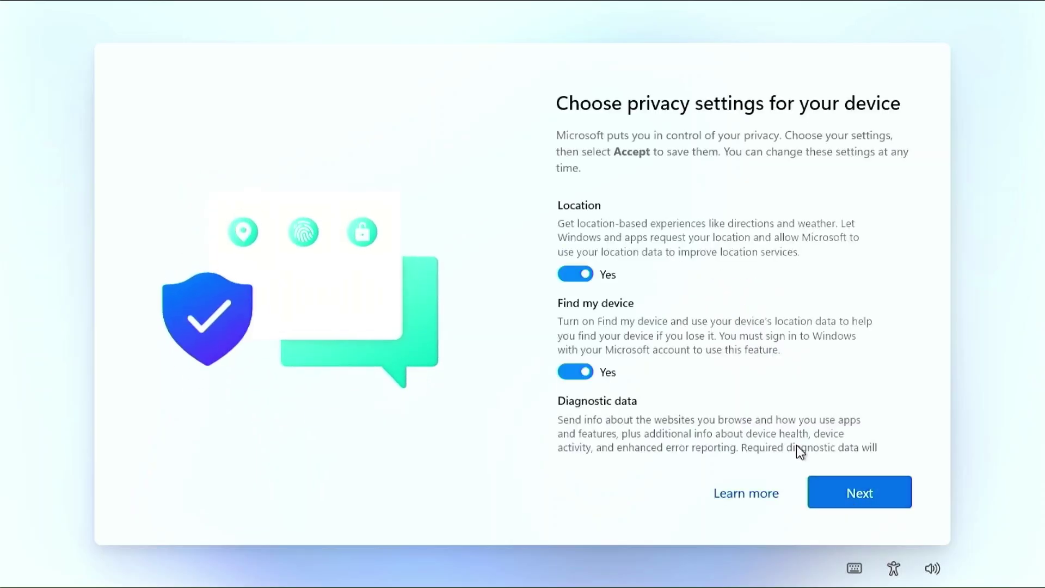
Turn off location, optional diagnostics, inking and typing, and tailored experiences privacy settings.
{"action": "left_click", "coordinate": [575, 273]}
{"action": "scroll", "coordinate": [586, 375], "scroll_direction": "down", "scroll_amount": 5}
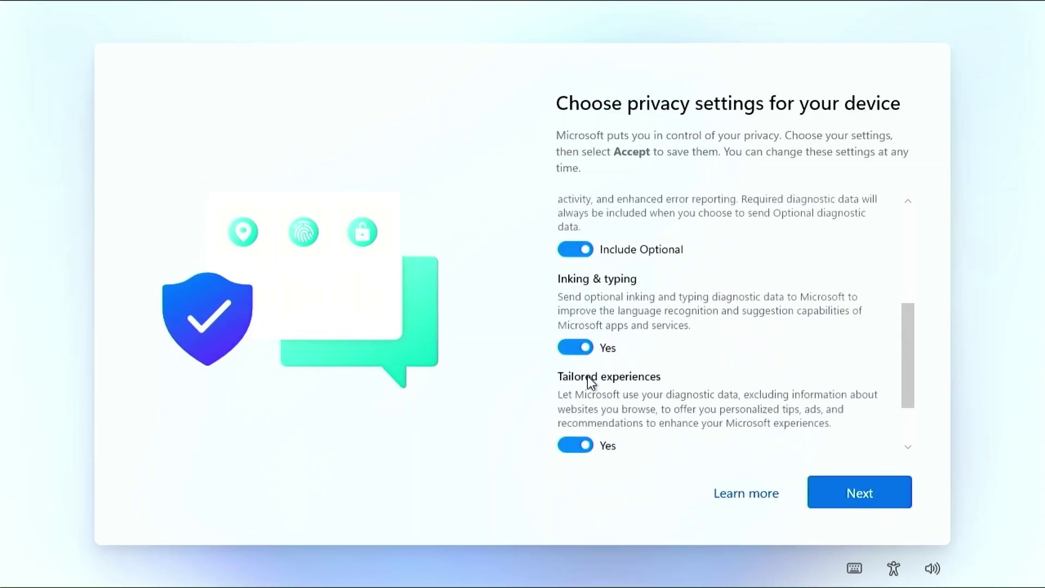
{"action": "left_click", "coordinate": [577, 249]}
{"action": "left_click", "coordinate": [576, 333]}
{"action": "left_click", "coordinate": [574, 434]}
{"action": "scroll", "coordinate": [603, 389], "scroll_direction": "down", "scroll_amount": 3}
{"action": "left_click", "coordinate": [846, 494]}
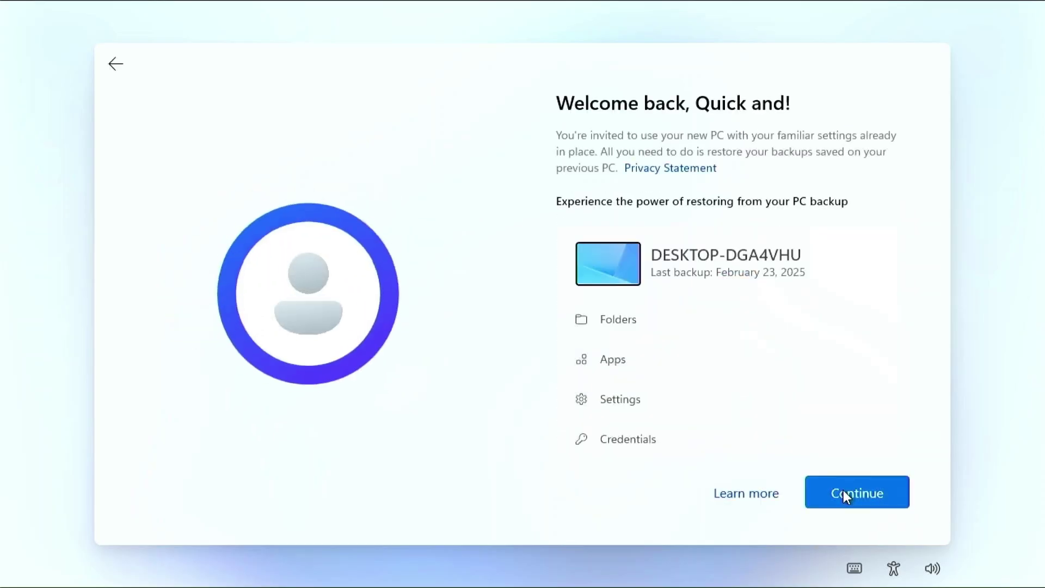
Restore from the previous PC backup, skip phone linking, and decline importing browsing data into Edge.
{"action": "left_click", "coordinate": [845, 491]}
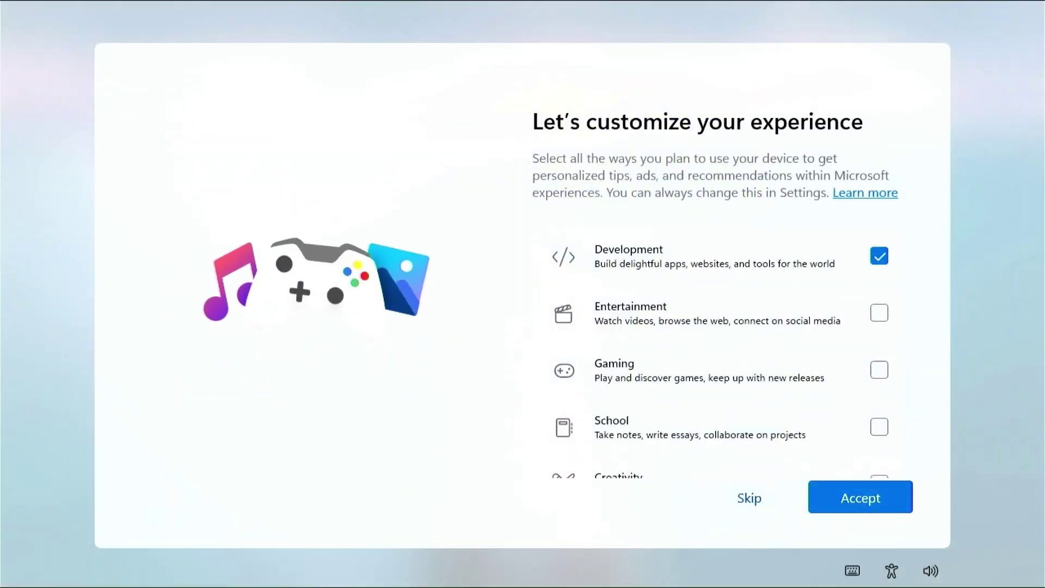
{"action": "left_click", "coordinate": [748, 498]}
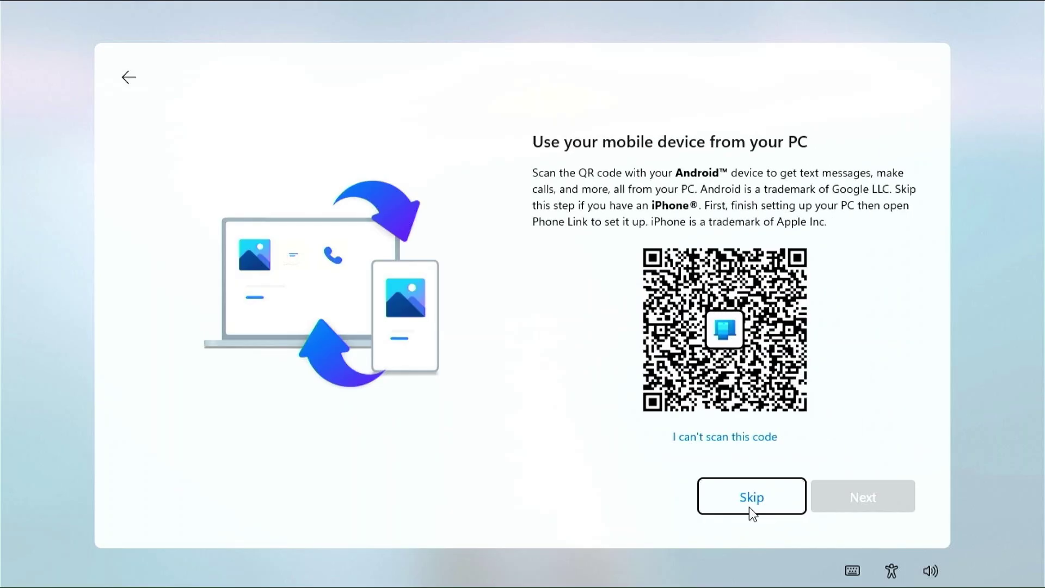
{"action": "left_click", "coordinate": [749, 507]}
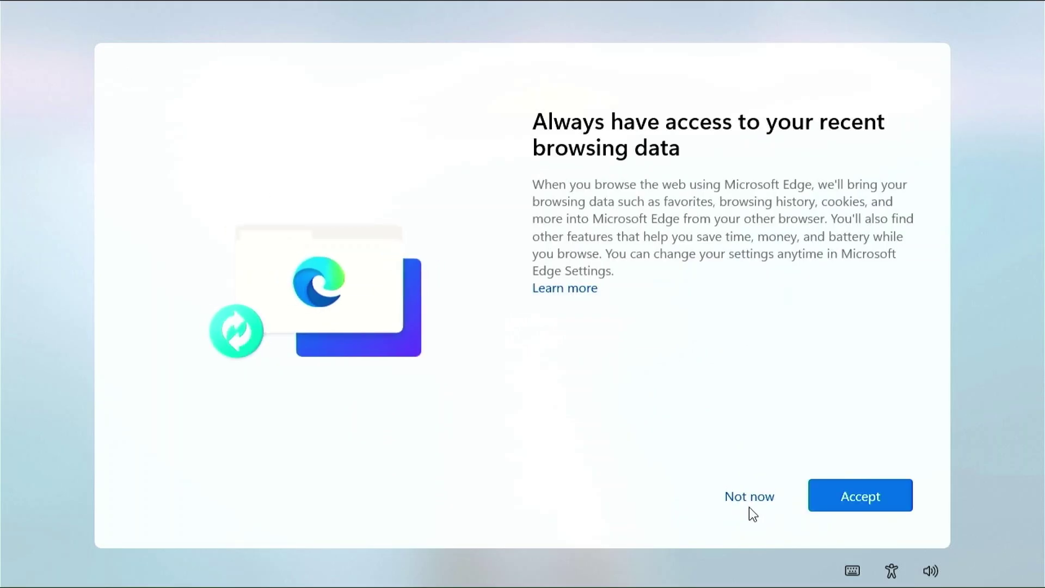
{"action": "left_click", "coordinate": [751, 500]}
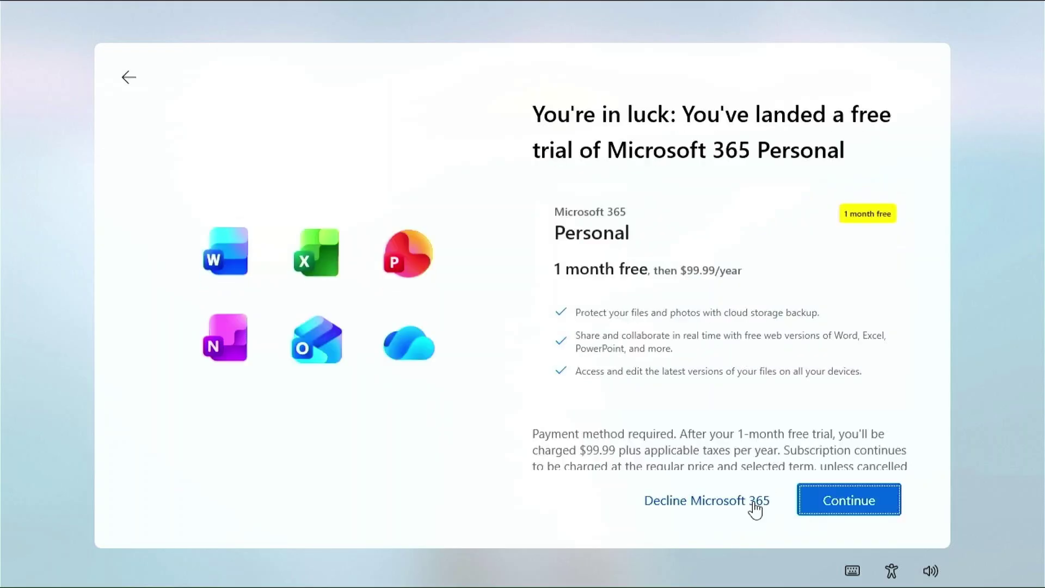
Decline the Microsoft 365 offers and Outlook email setup, and skip Game Pass Premium.
{"action": "left_click", "coordinate": [755, 501]}
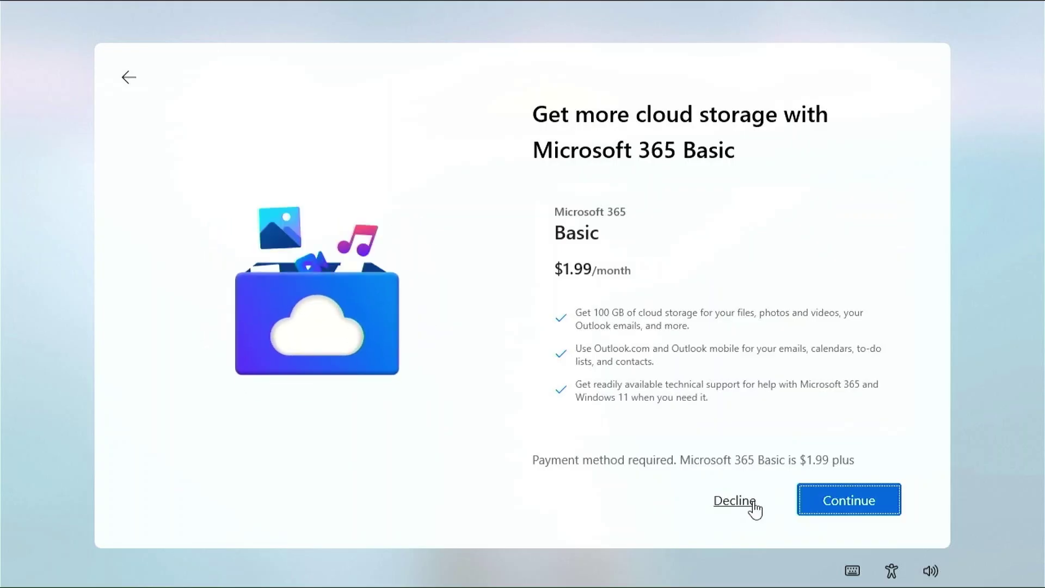
{"action": "left_click", "coordinate": [754, 502]}
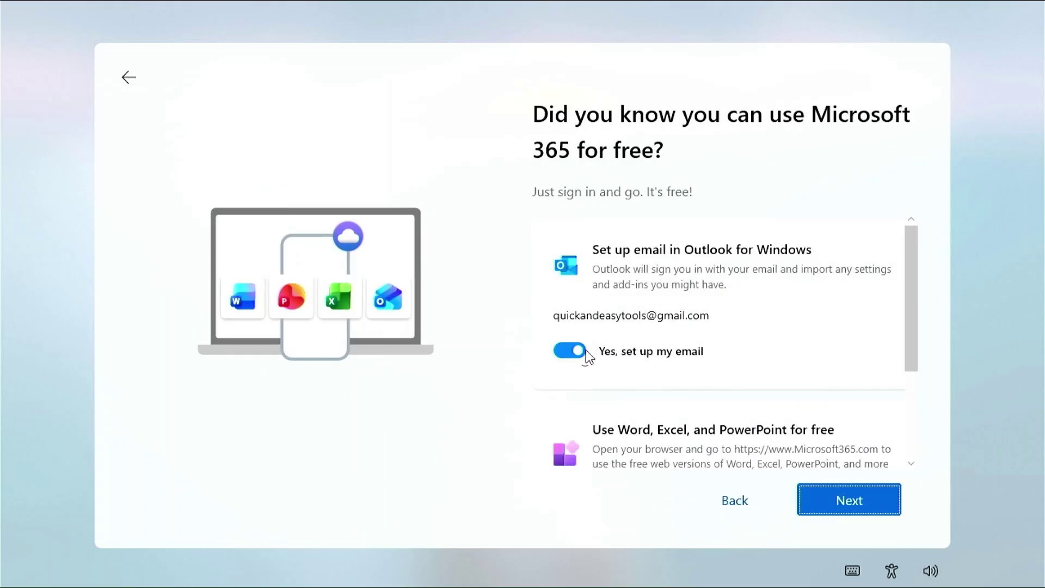
{"action": "left_click", "coordinate": [572, 350]}
{"action": "scroll", "coordinate": [713, 420], "scroll_direction": "down", "scroll_amount": 2}
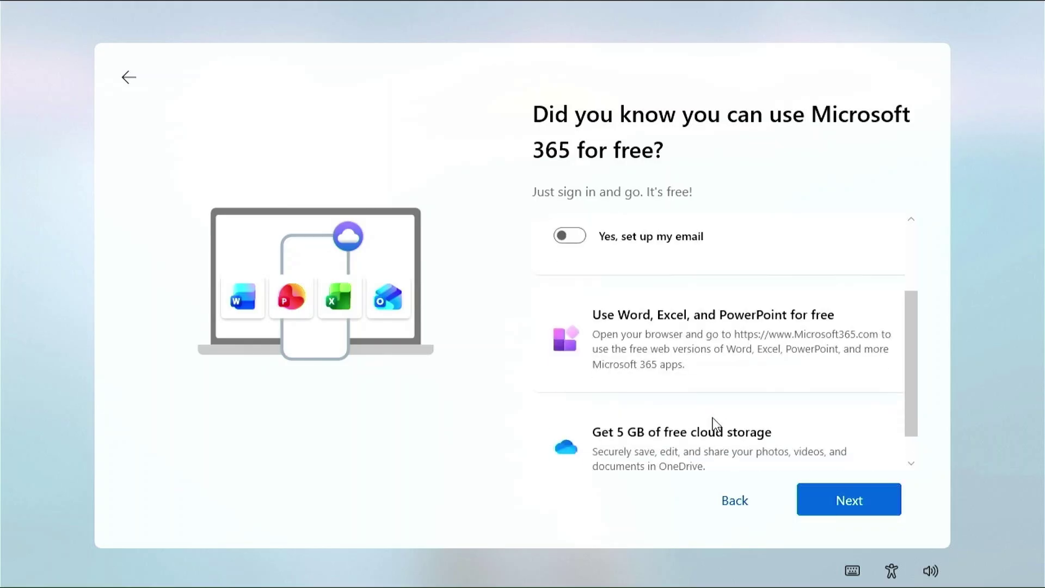
{"action": "scroll", "coordinate": [713, 422], "scroll_direction": "down", "scroll_amount": 1}
{"action": "left_click", "coordinate": [836, 499]}
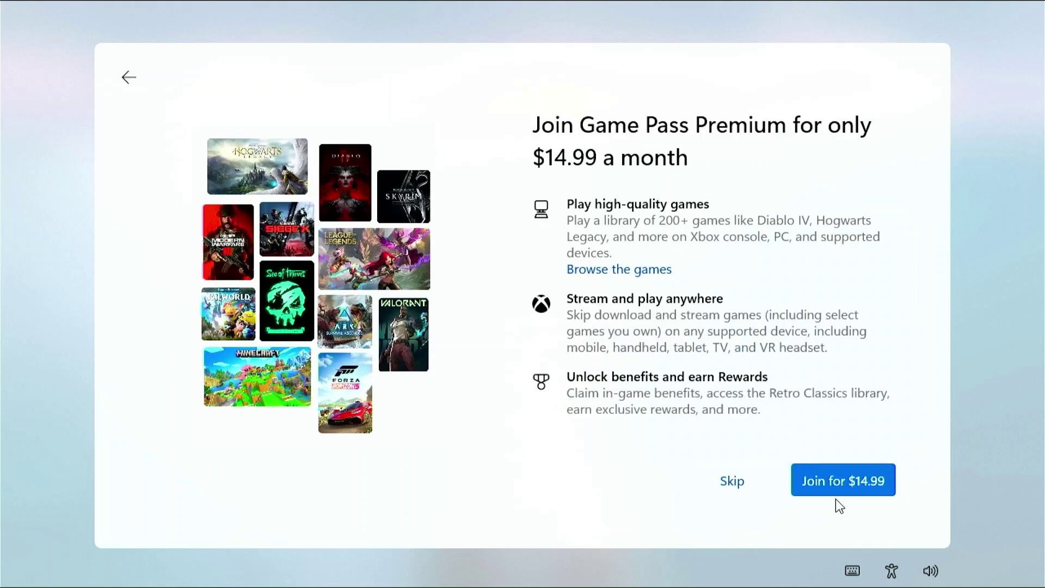
{"action": "left_click", "coordinate": [730, 482]}
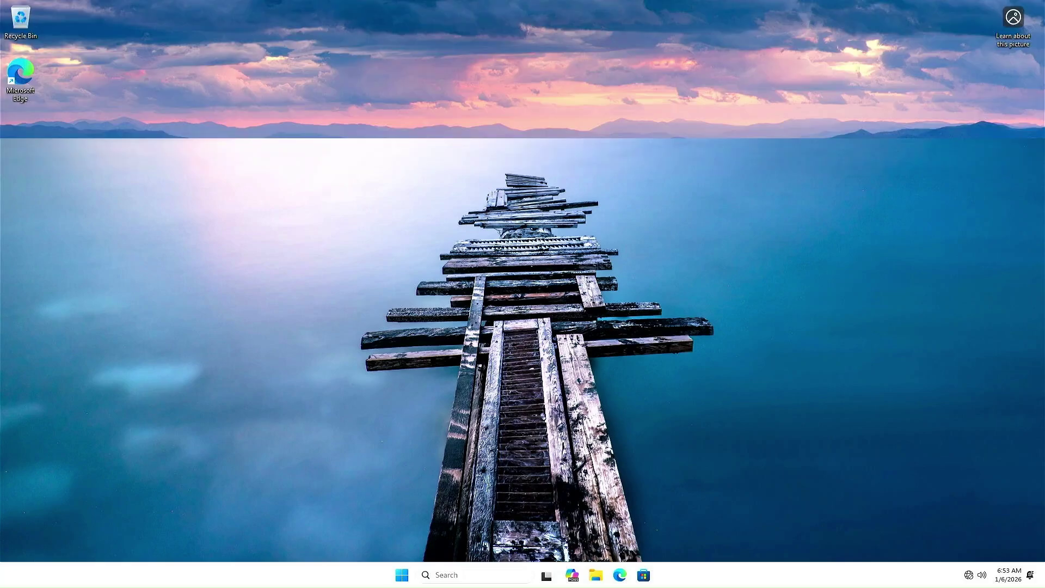
Launch Edge from Start and finish its first run without data sync or personalization sharing.
{"action": "key", "text": "super"}
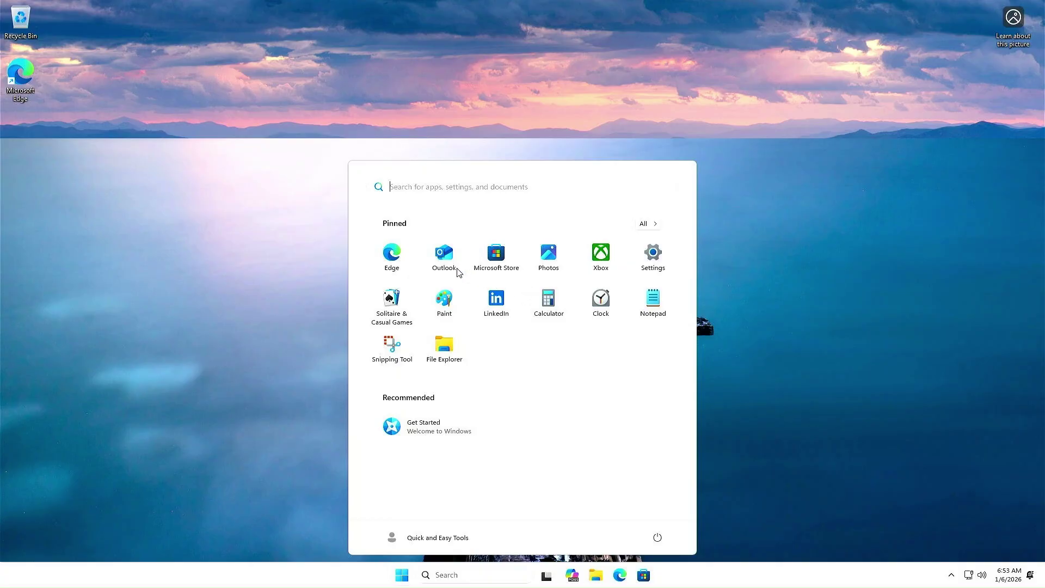
{"action": "left_click", "coordinate": [392, 253]}
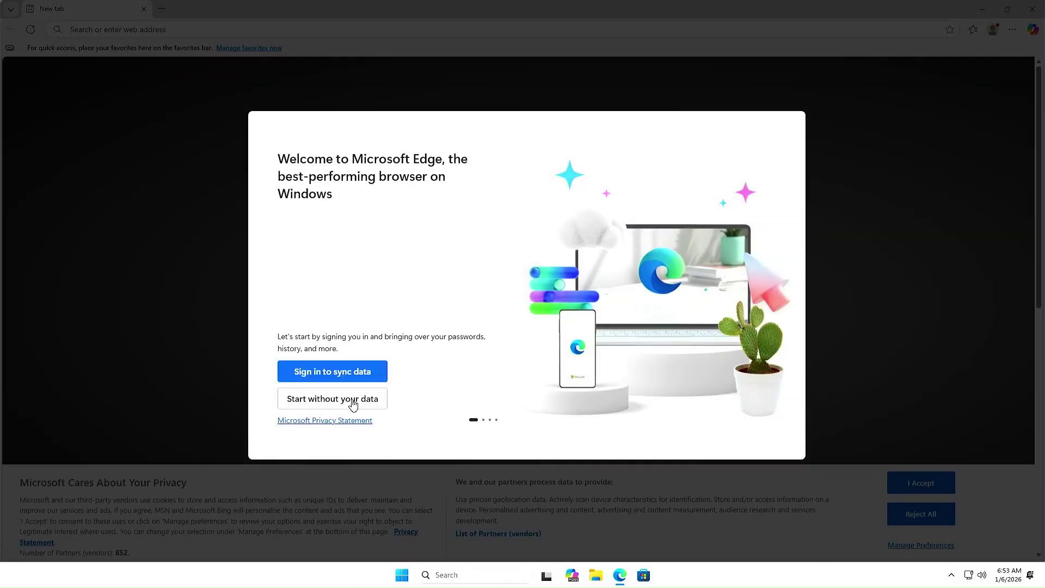
{"action": "left_click", "coordinate": [353, 400]}
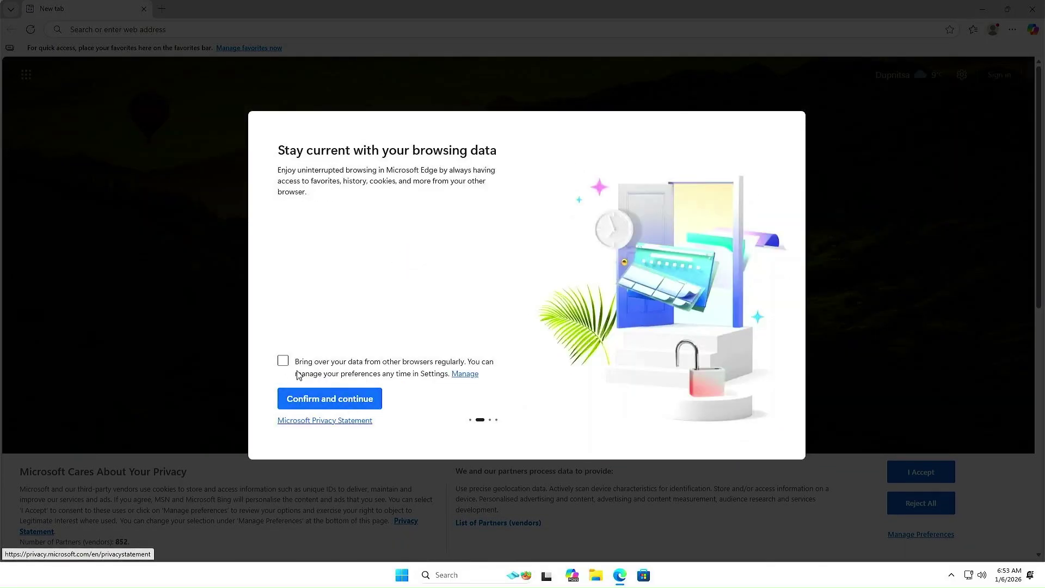
{"action": "left_click", "coordinate": [306, 399]}
{"action": "left_click", "coordinate": [315, 399]}
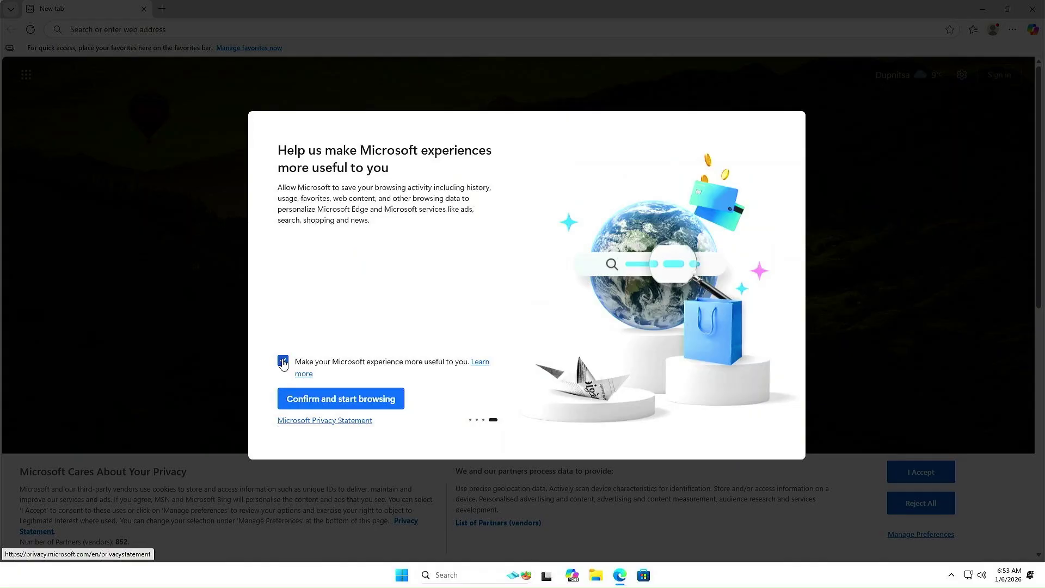
{"action": "left_click", "coordinate": [283, 363]}
{"action": "left_click", "coordinate": [324, 399]}
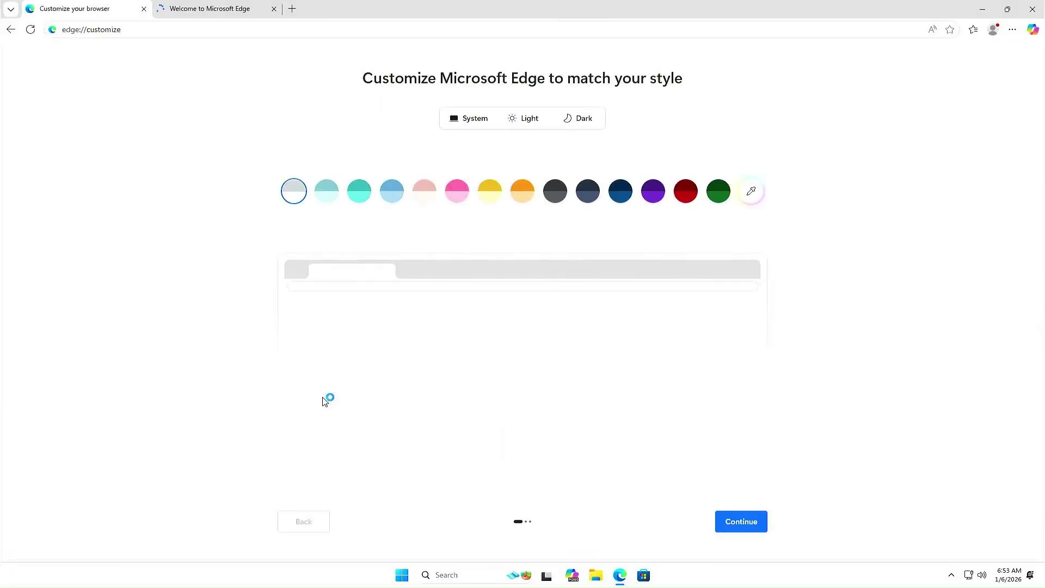
Search Bing for 'minitool partition wizard' and download the Free Edition installer.
{"action": "left_click", "coordinate": [216, 31]}
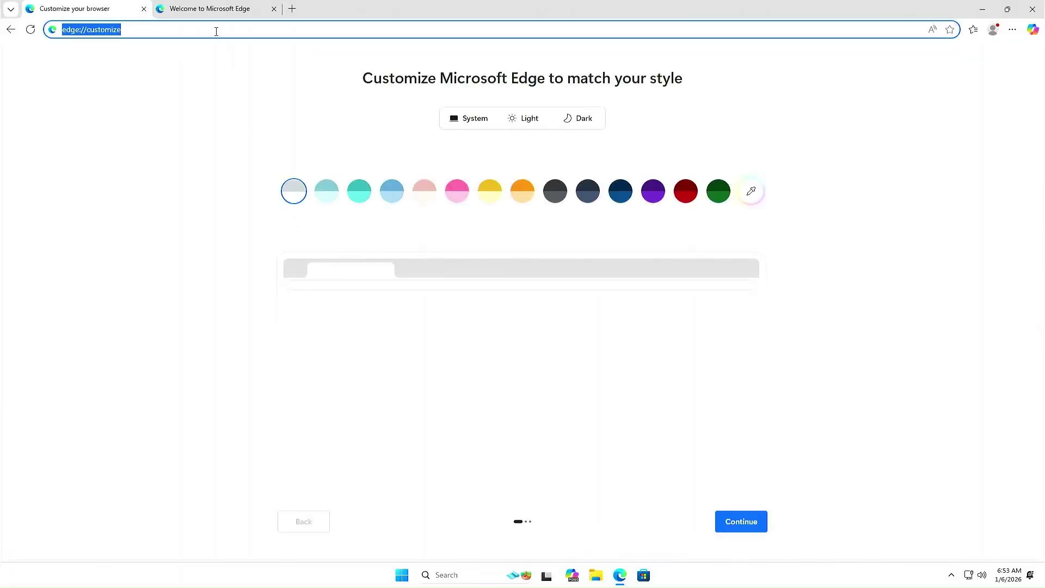
{"action": "type", "text": "minitool"}
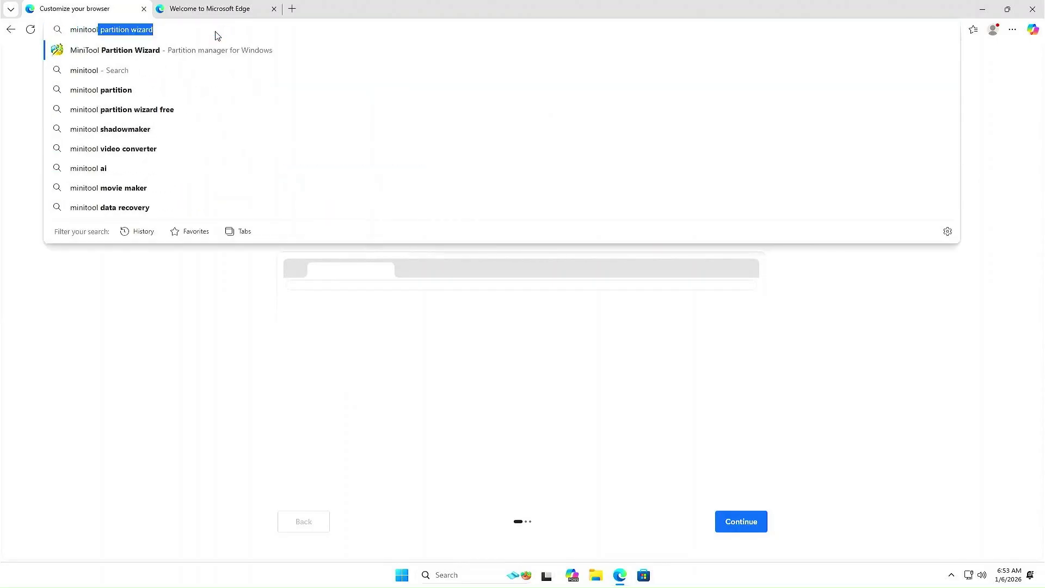
{"action": "type", "text": " partition wizard"}
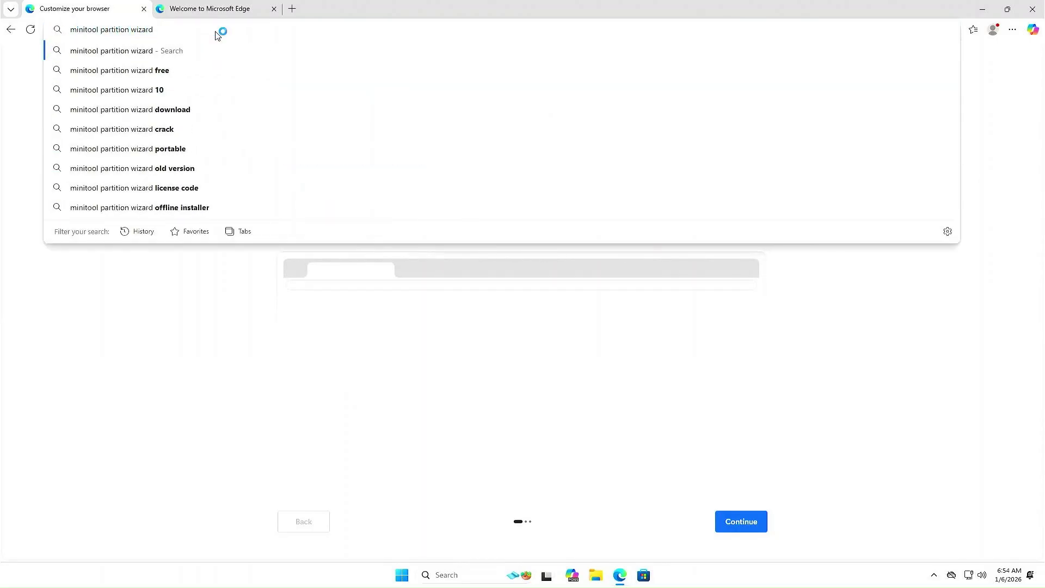
{"action": "key", "text": "Return"}
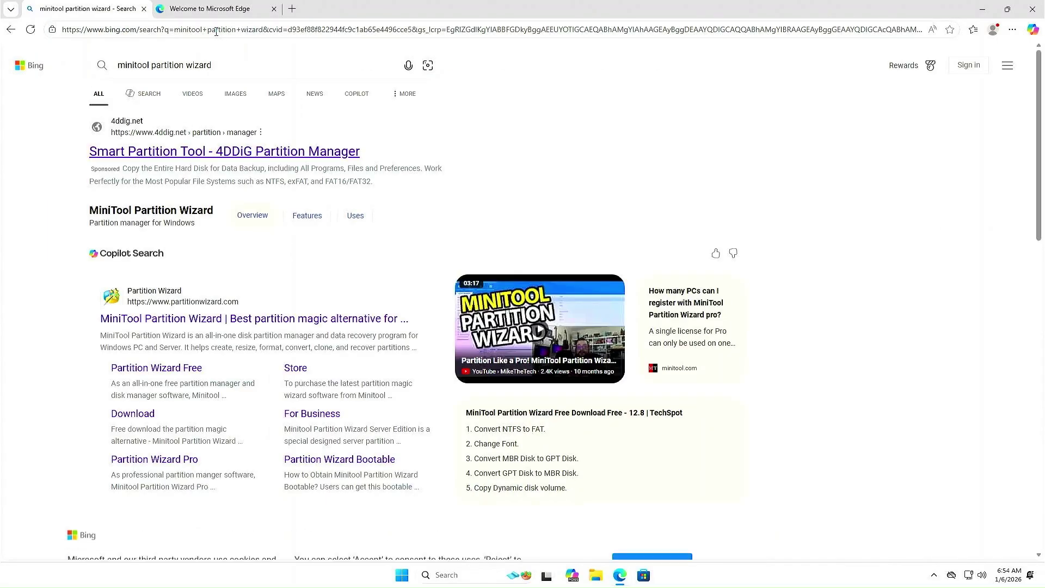
{"action": "left_click", "coordinate": [652, 487]}
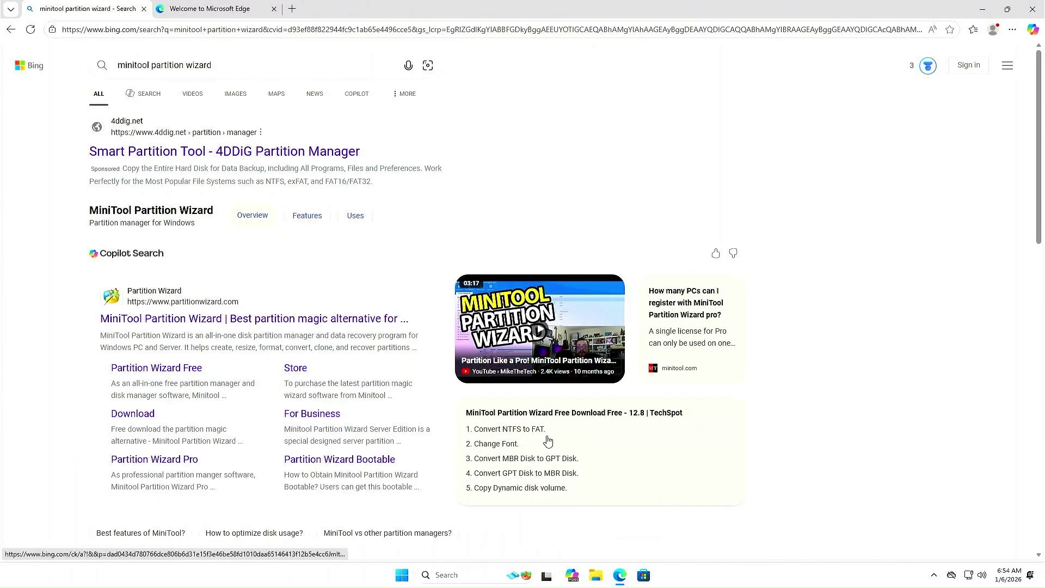
{"action": "scroll", "coordinate": [483, 399], "scroll_direction": "down", "scroll_amount": 3}
{"action": "left_click", "coordinate": [180, 207]}
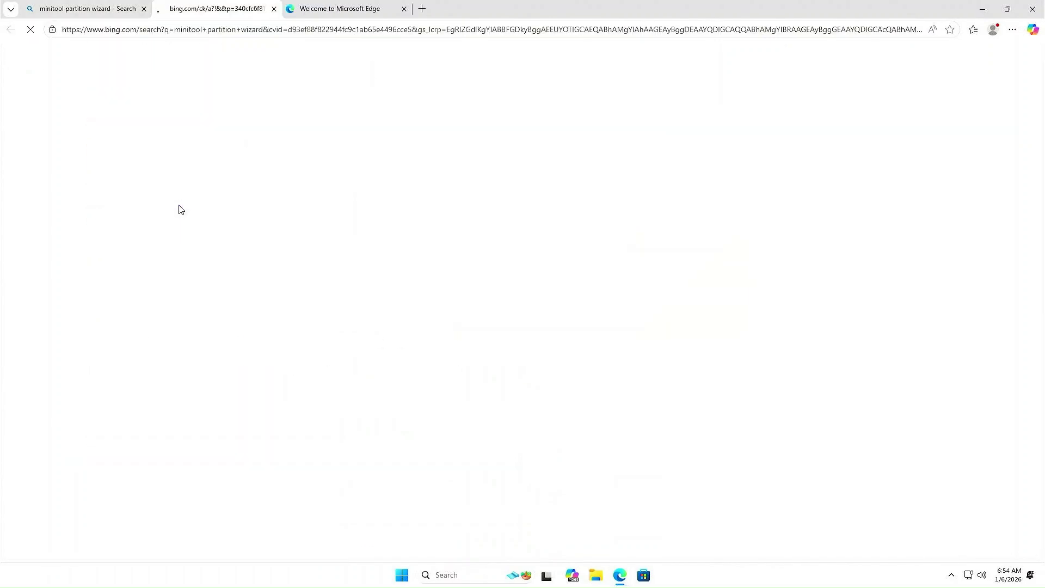
{"action": "mouse_move", "coordinate": [782, 109]}
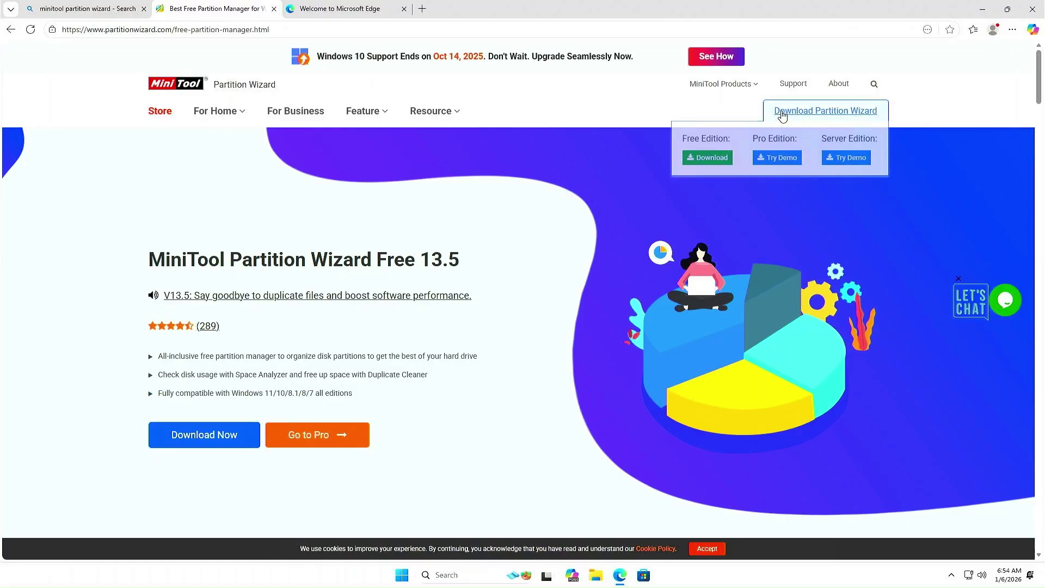
{"action": "left_click", "coordinate": [708, 157]}
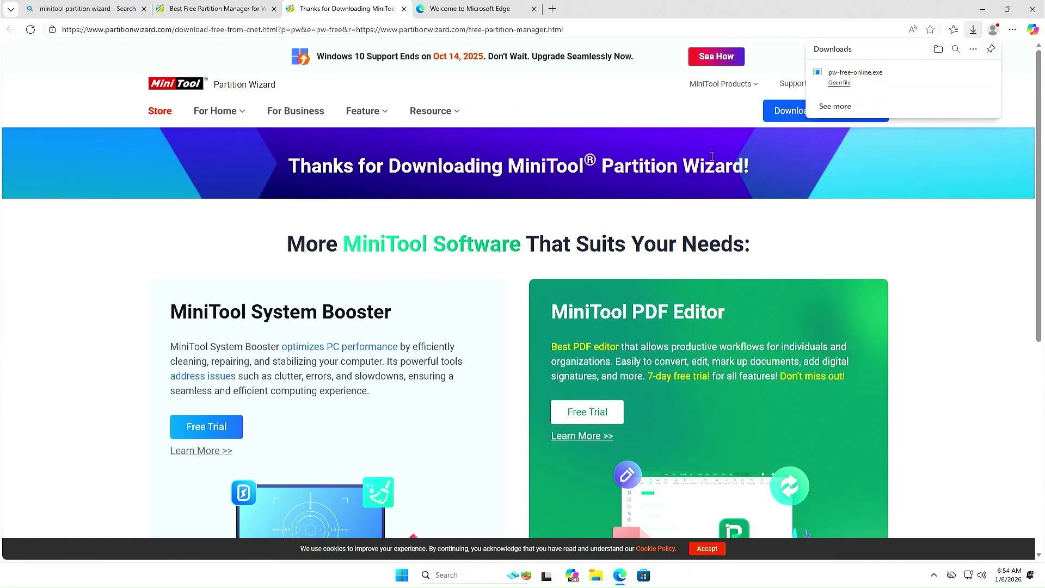
Install Partition Wizard in English to the default folder without MiniTool ShadowMaker Free.
{"action": "left_click", "coordinate": [839, 83]}
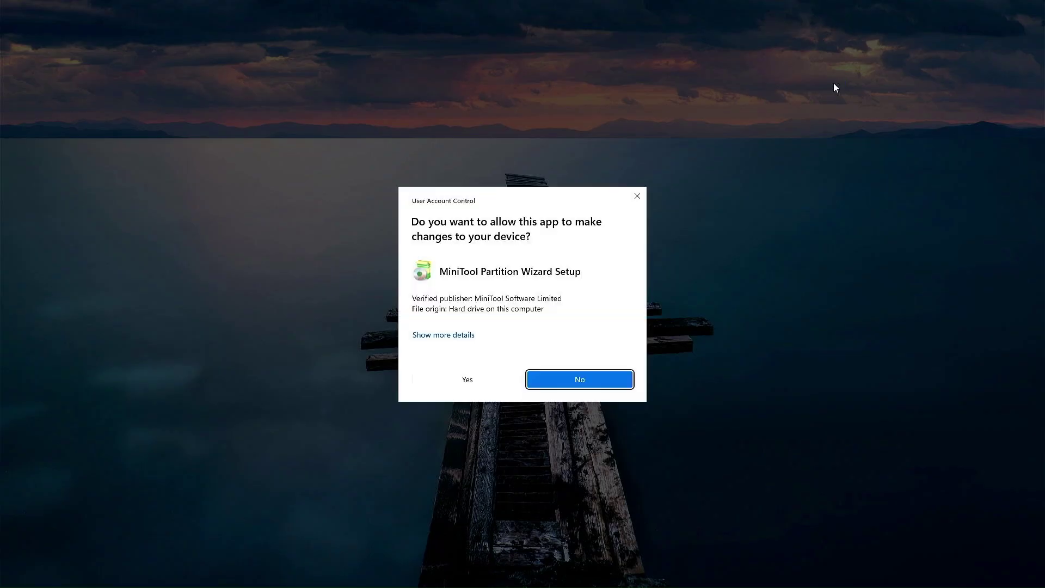
{"action": "left_click", "coordinate": [487, 381]}
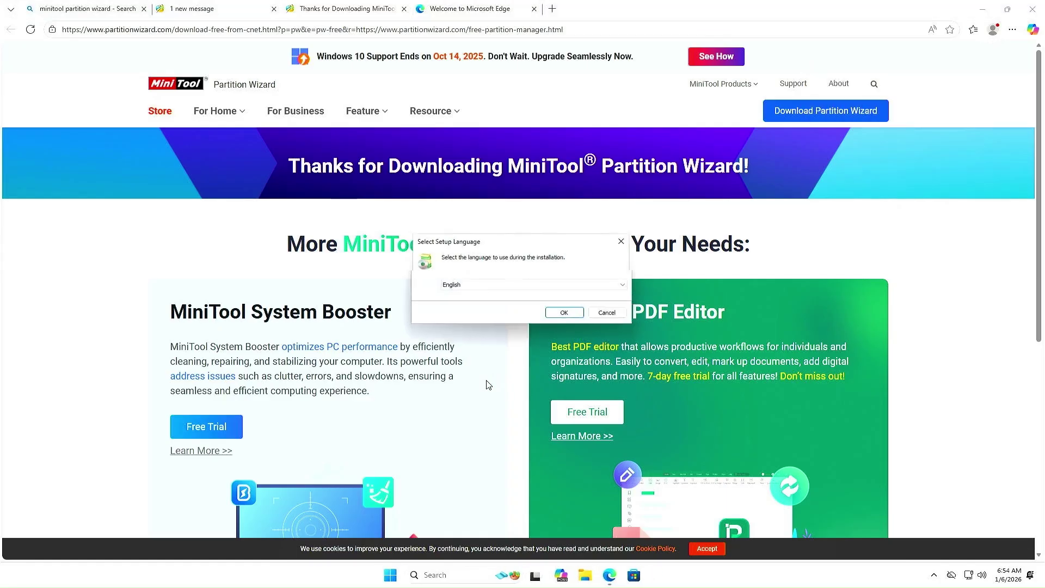
{"action": "left_click", "coordinate": [567, 316]}
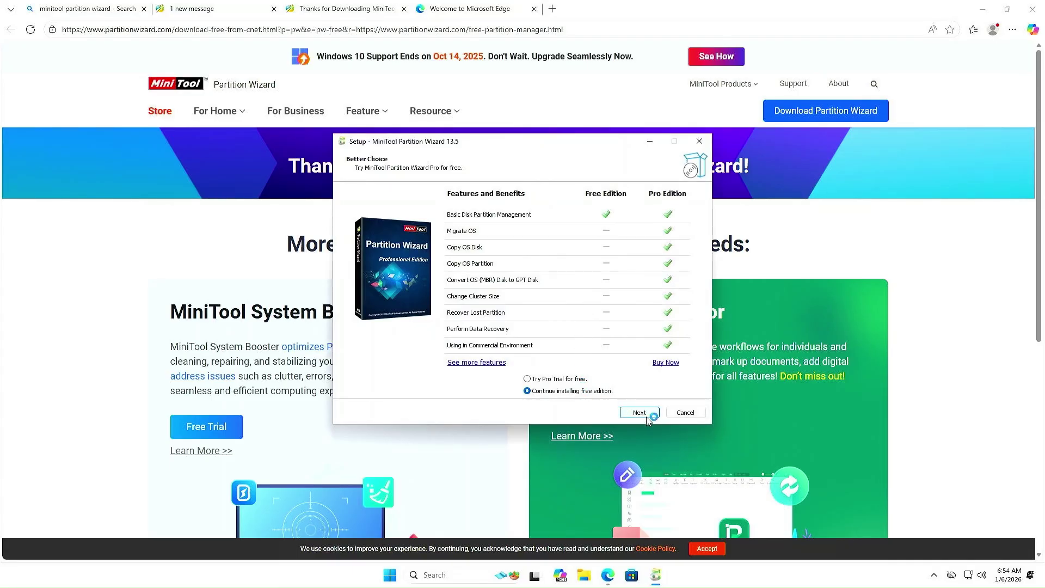
{"action": "left_click", "coordinate": [639, 413]}
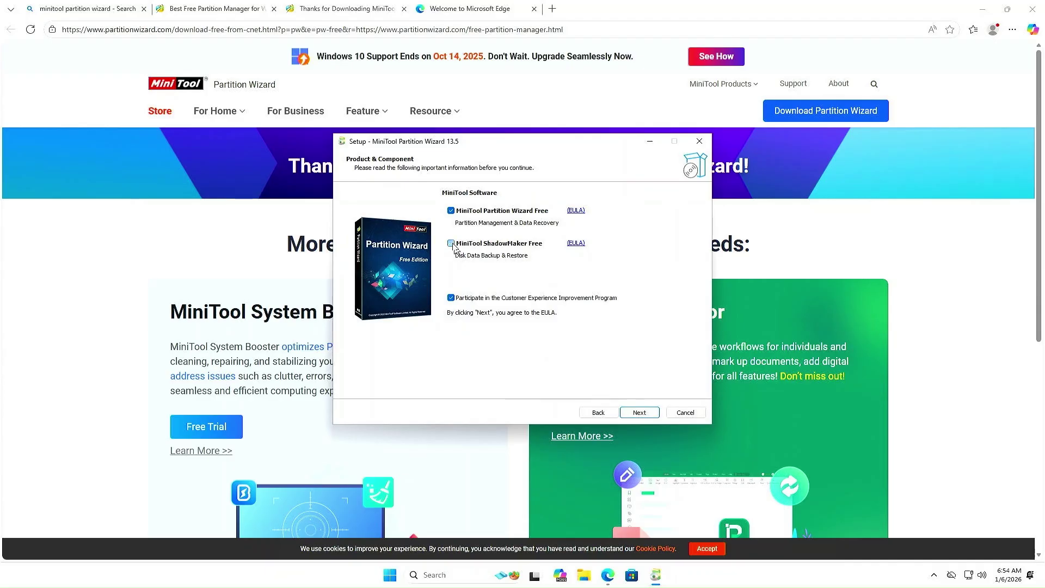
{"action": "left_click", "coordinate": [451, 243]}
{"action": "left_click", "coordinate": [640, 412]}
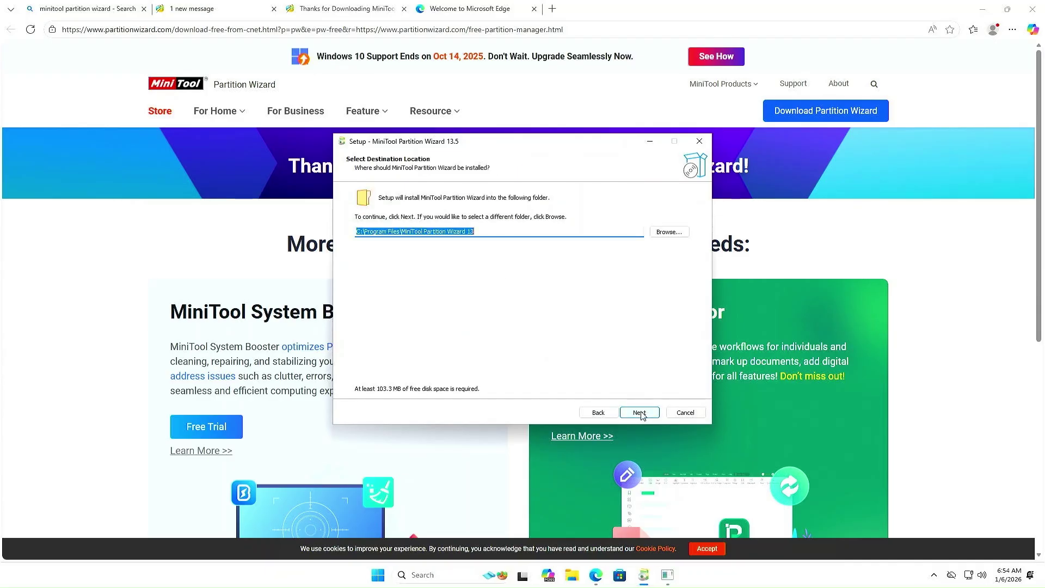
{"action": "left_click", "coordinate": [641, 412]}
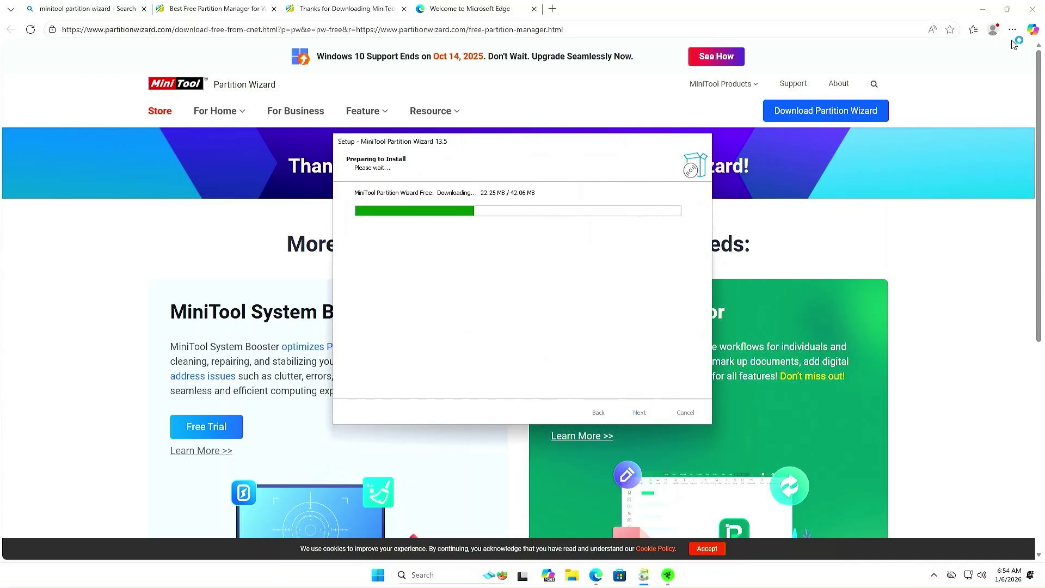
Cancel the Razer installer, finish setup to launch Partition Wizard, and close Edge.
{"action": "left_click", "coordinate": [1033, 10]}
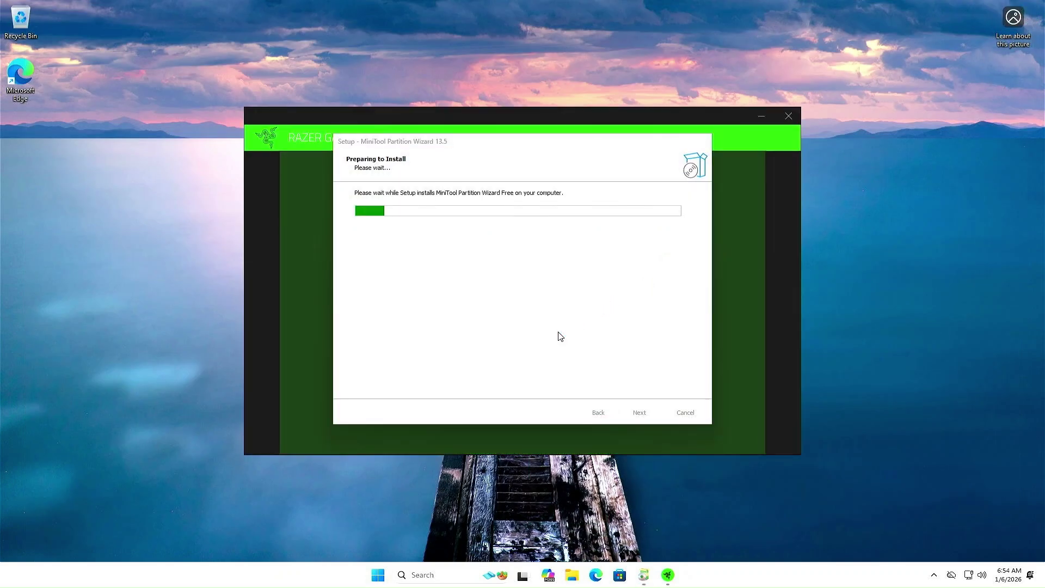
{"action": "left_click", "coordinate": [713, 194]}
{"action": "left_click", "coordinate": [788, 116]}
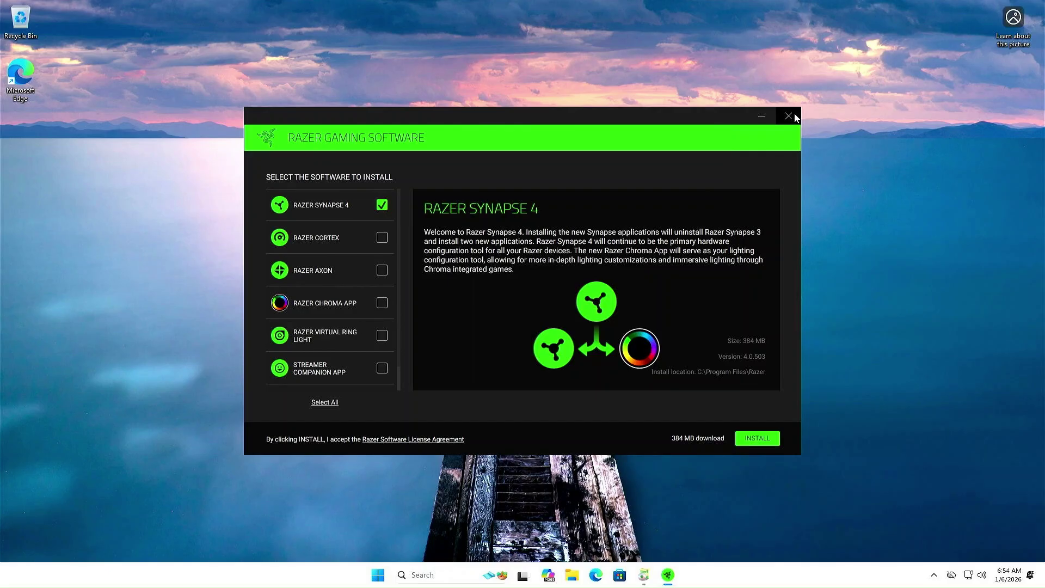
{"action": "left_click", "coordinate": [767, 439]}
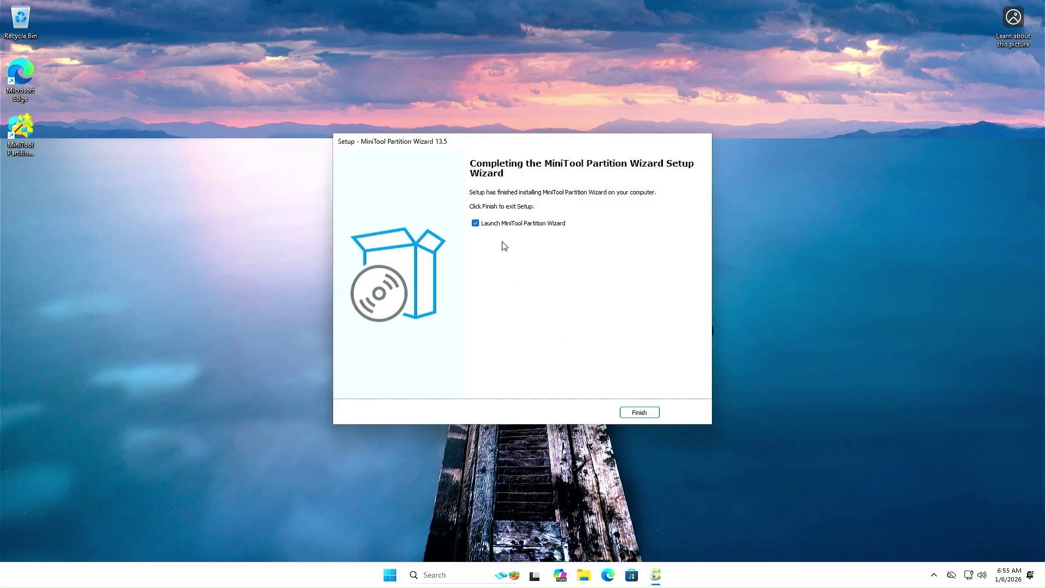
{"action": "left_click", "coordinate": [640, 413]}
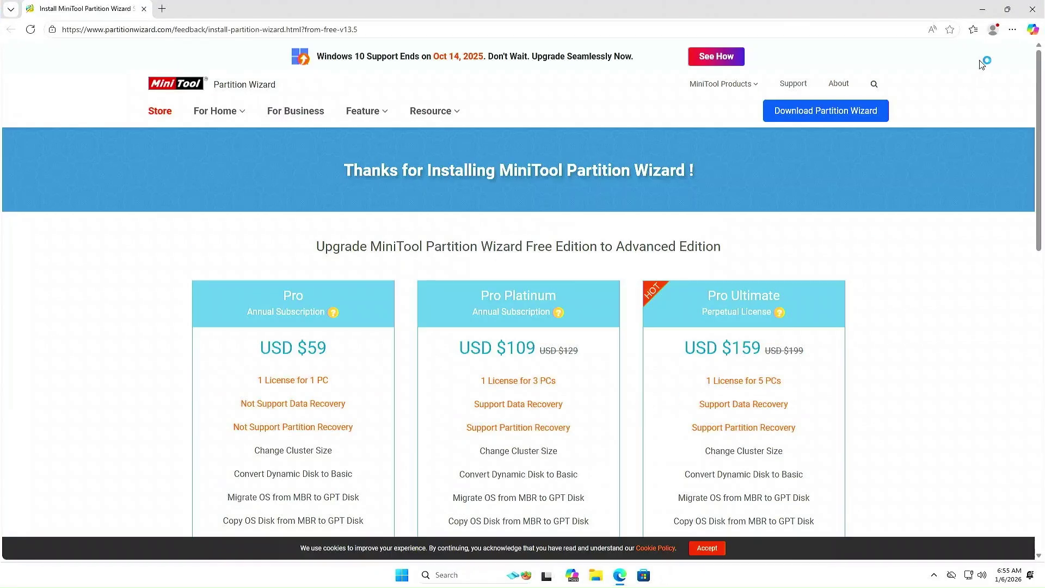
{"action": "left_click", "coordinate": [1032, 10]}
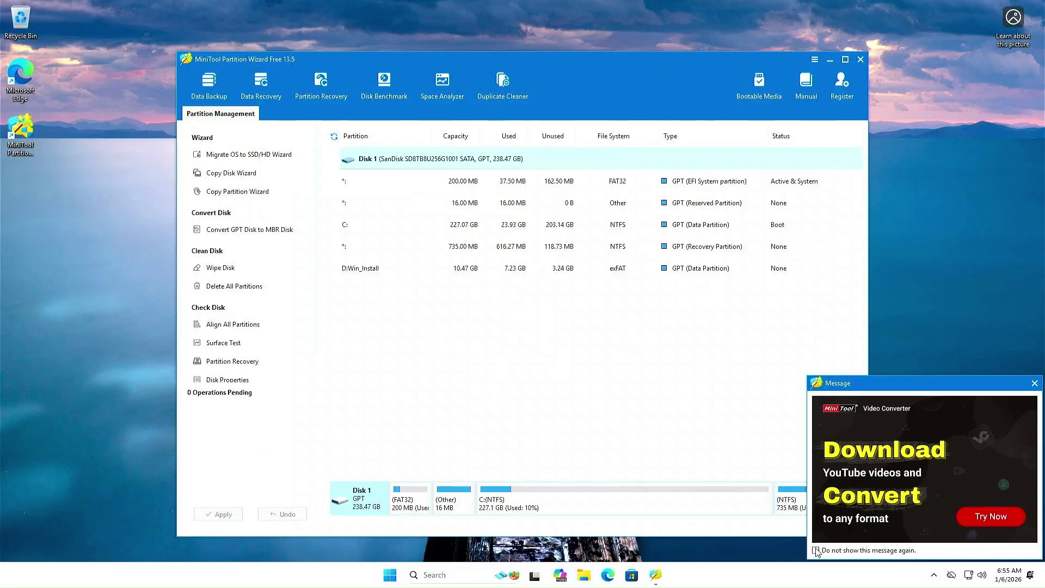
Dismiss the ad popup, enlarge the disk map, and select each Disk 1 partition in turn.
{"action": "left_click", "coordinate": [1033, 384]}
{"action": "left_click_drag", "start_coordinate": [579, 477], "coordinate": [568, 301]}
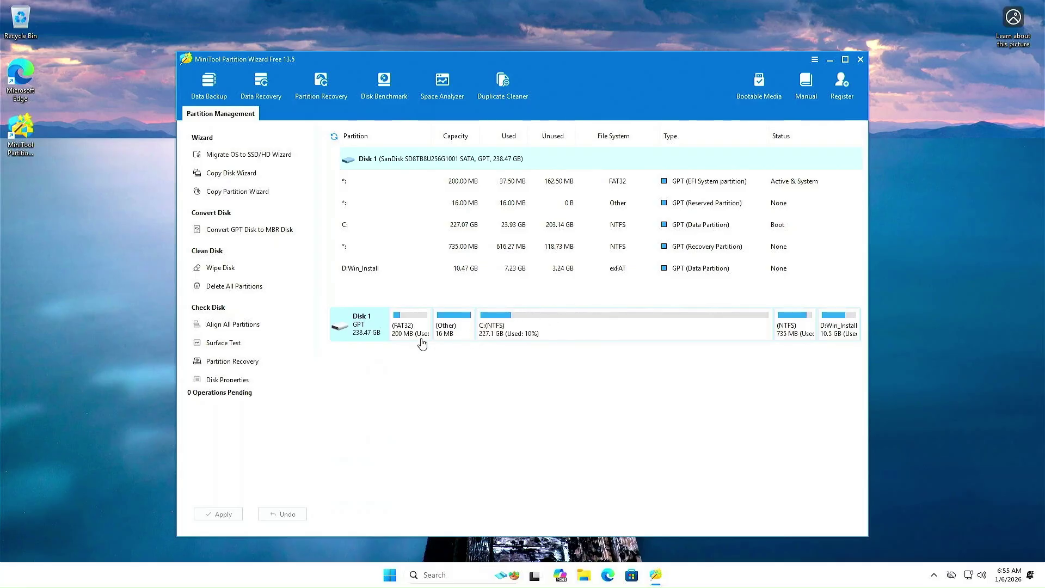
{"action": "left_click", "coordinate": [422, 340]}
{"action": "left_click", "coordinate": [450, 337]}
{"action": "left_click", "coordinate": [523, 338]}
{"action": "left_click", "coordinate": [795, 331]}
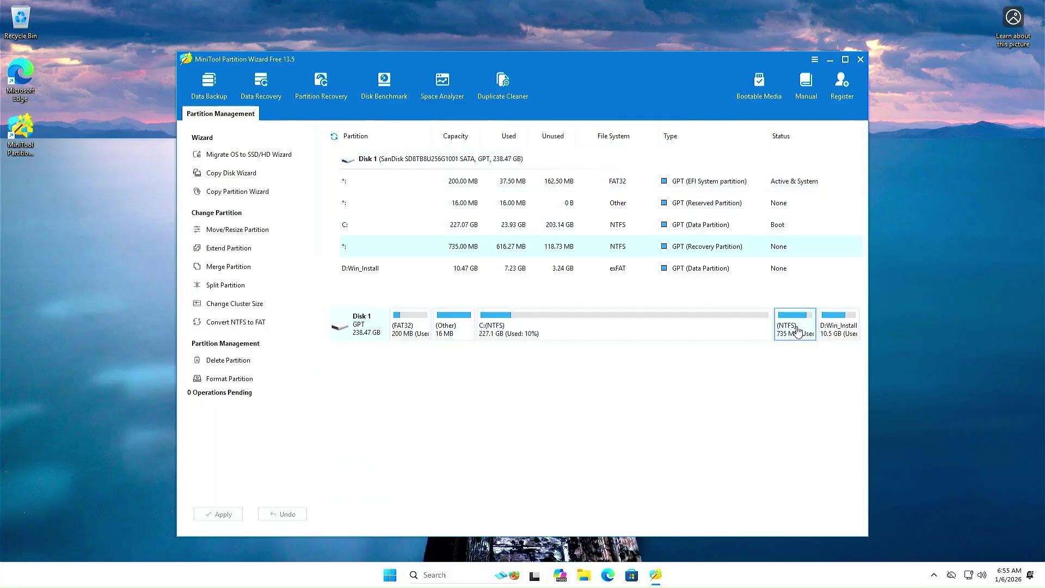
{"action": "left_click", "coordinate": [838, 333]}
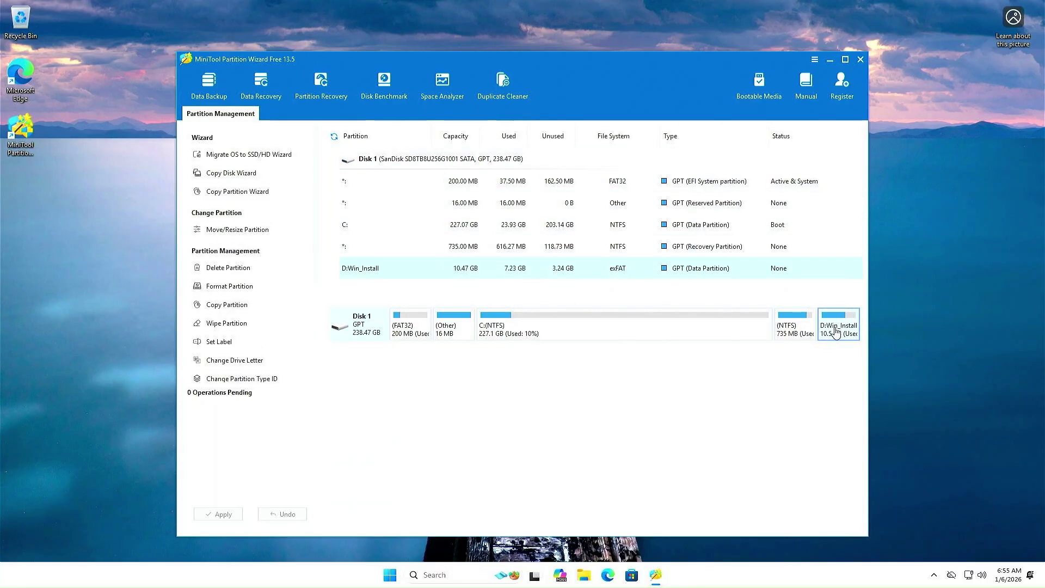
Queue deletion of the D:Win_Install partition and minimize Partition Wizard.
{"action": "right_click", "coordinate": [837, 332]}
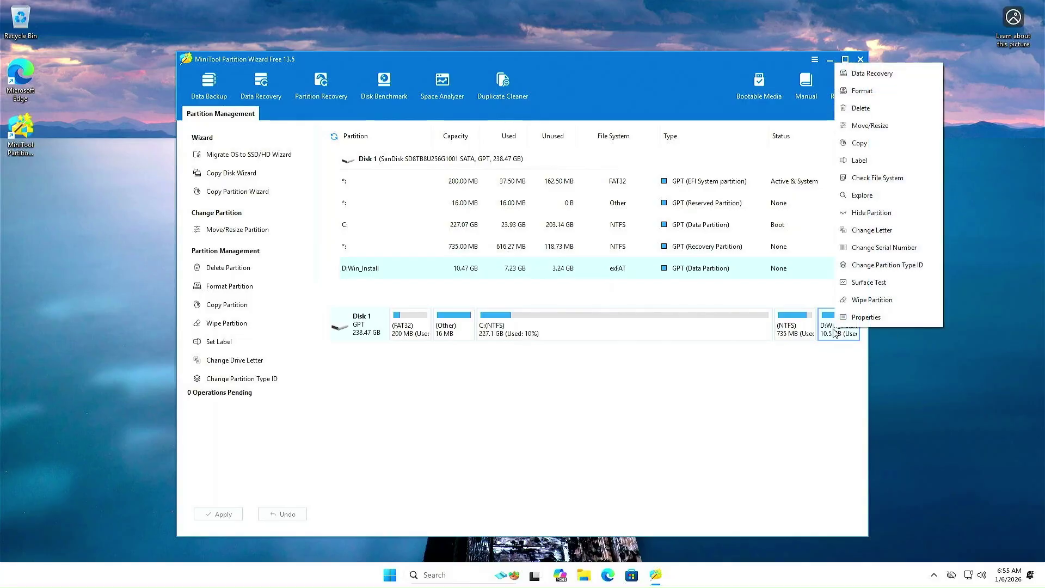
{"action": "left_click", "coordinate": [859, 111]}
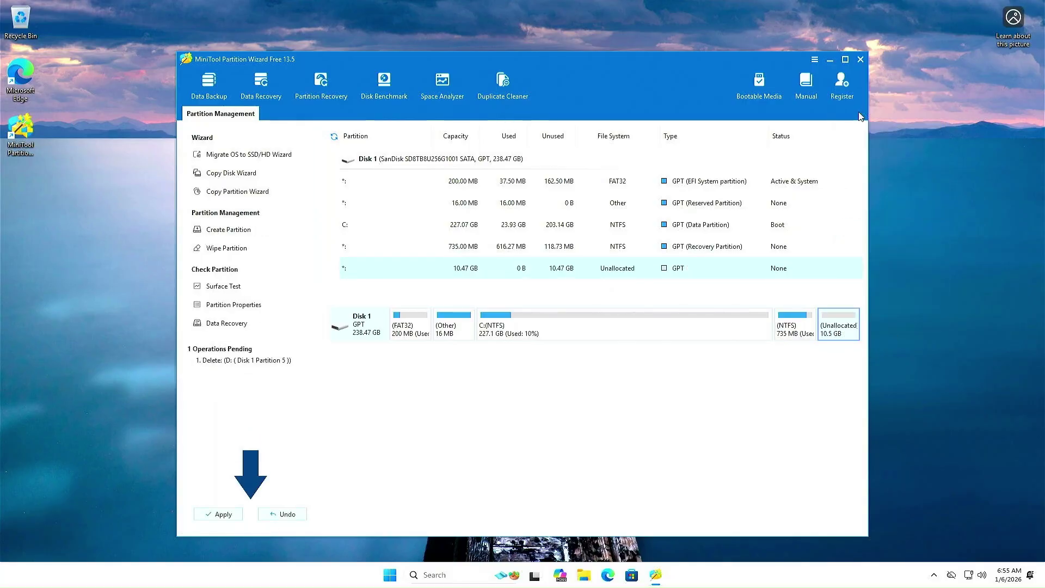
{"action": "left_click", "coordinate": [791, 336]}
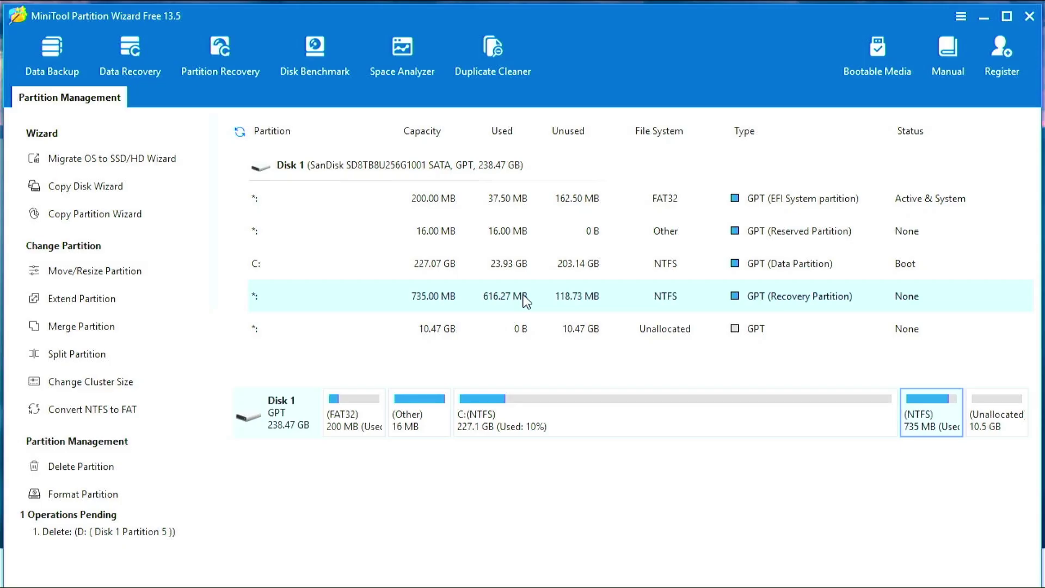
{"action": "left_click", "coordinate": [983, 17]}
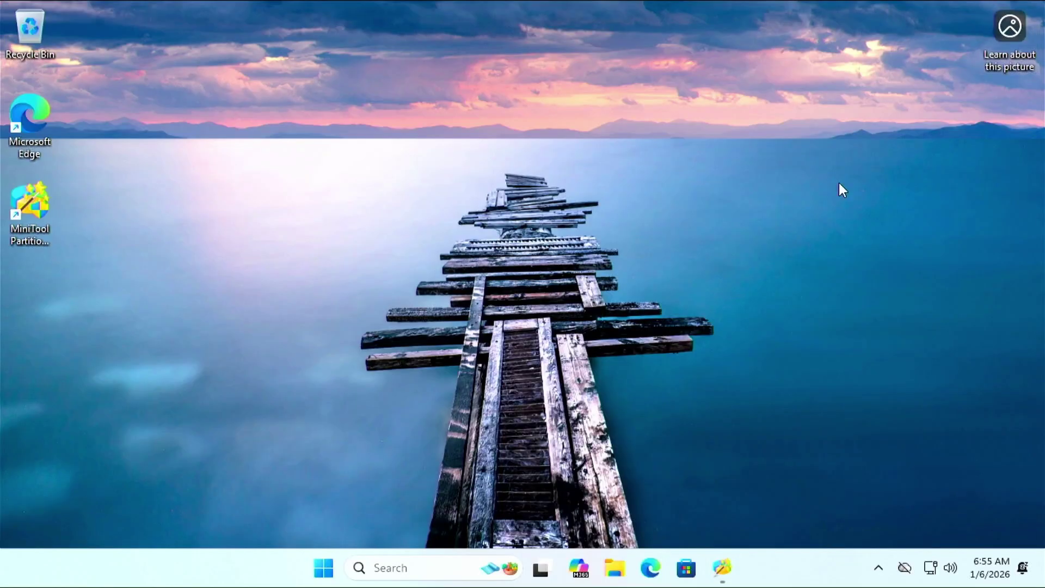
Set the display resolution to 1920 × 1080, keep the change, close Settings, and restore MiniTool.
{"action": "right_click", "coordinate": [793, 235]}
{"action": "left_click", "coordinate": [804, 365]}
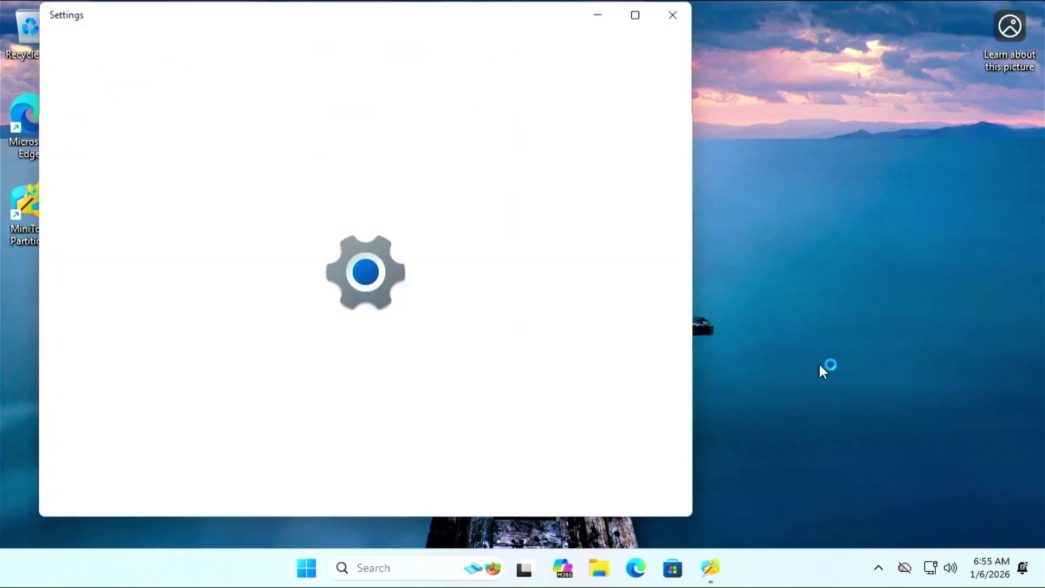
{"action": "left_click", "coordinate": [504, 491]}
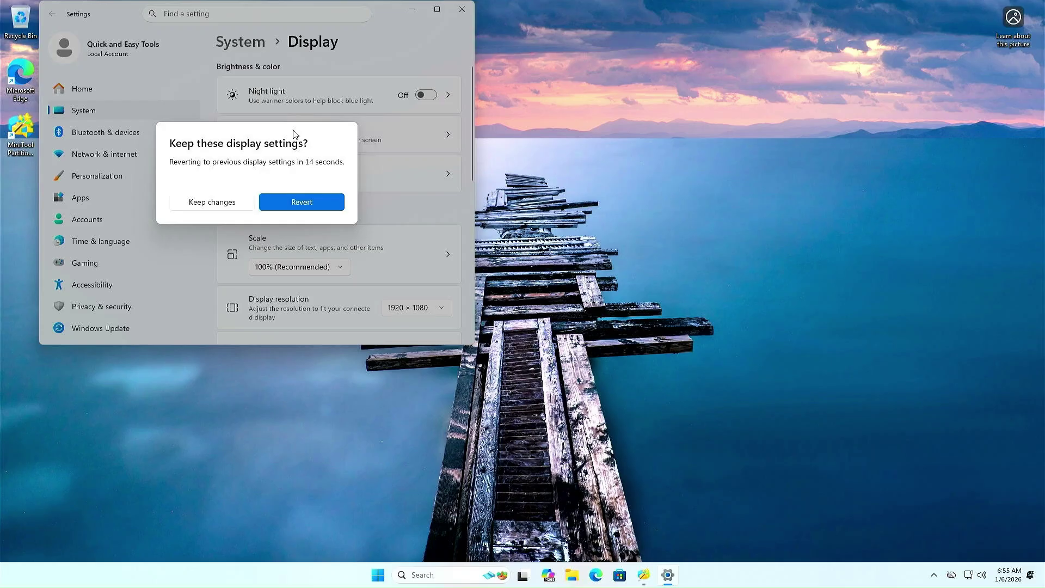
{"action": "left_click", "coordinate": [233, 203]}
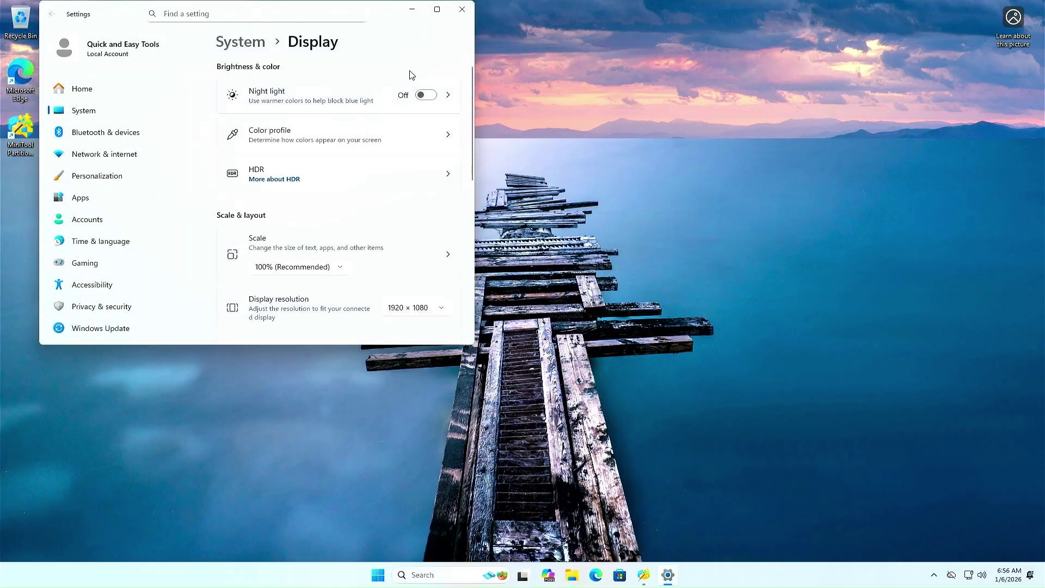
{"action": "left_click", "coordinate": [462, 9]}
{"action": "left_click", "coordinate": [658, 573]}
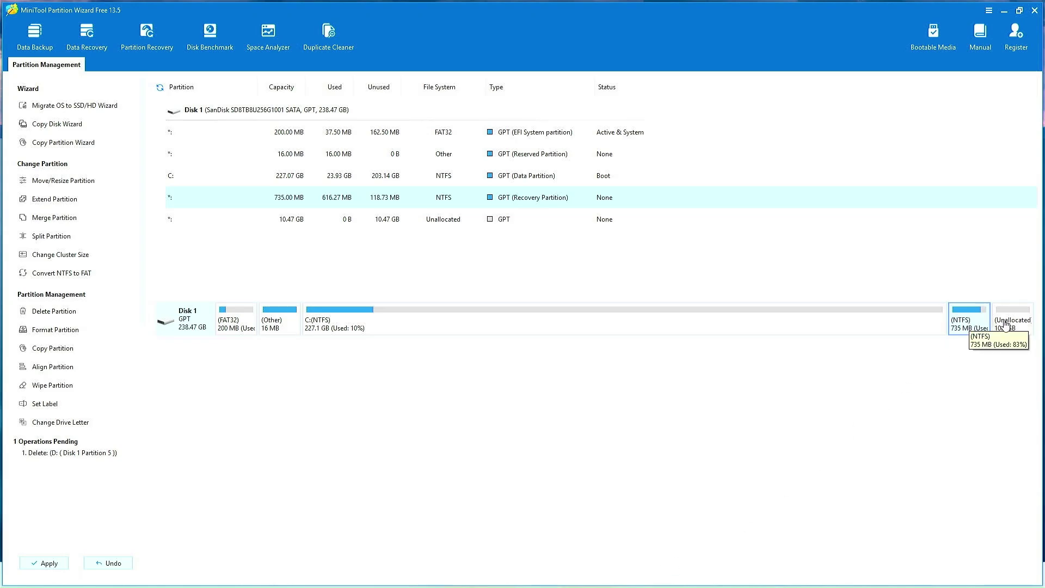
Move the 744 MB recovery partition to the far end of the disk.
{"action": "right_click", "coordinate": [967, 326]}
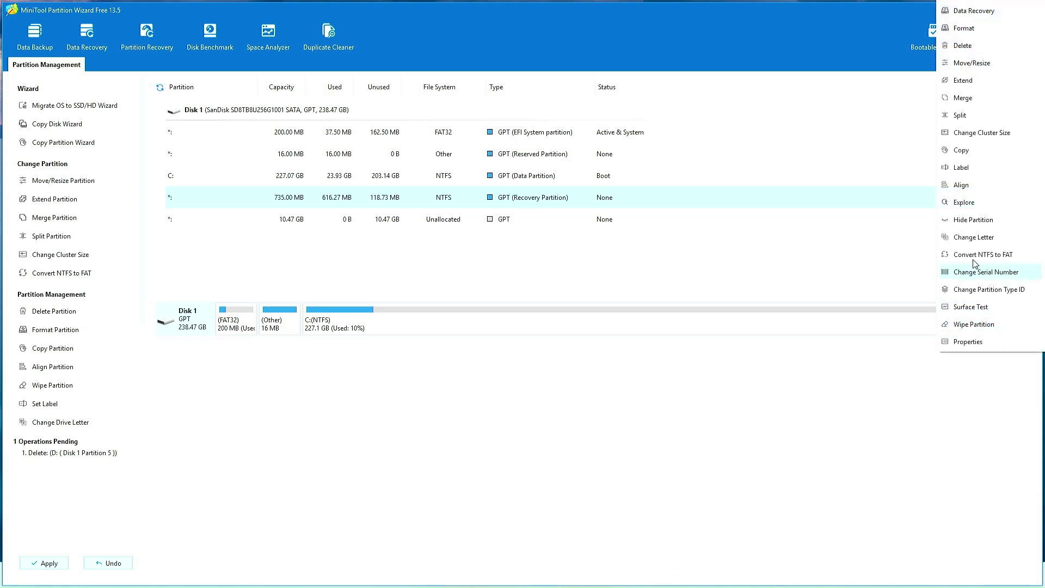
{"action": "left_click", "coordinate": [960, 66]}
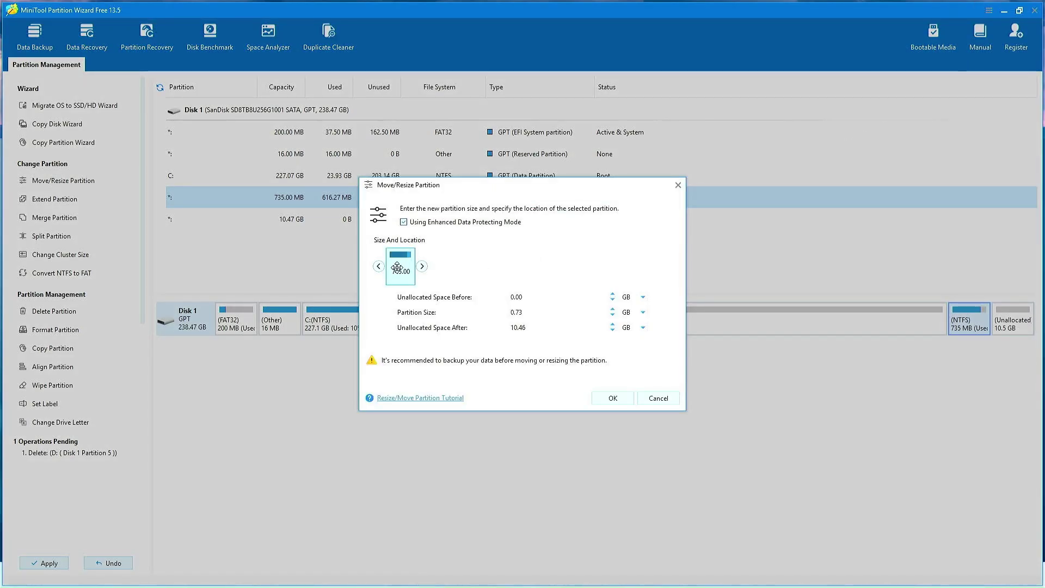
{"action": "left_click_drag", "start_coordinate": [397, 268], "coordinate": [655, 264]}
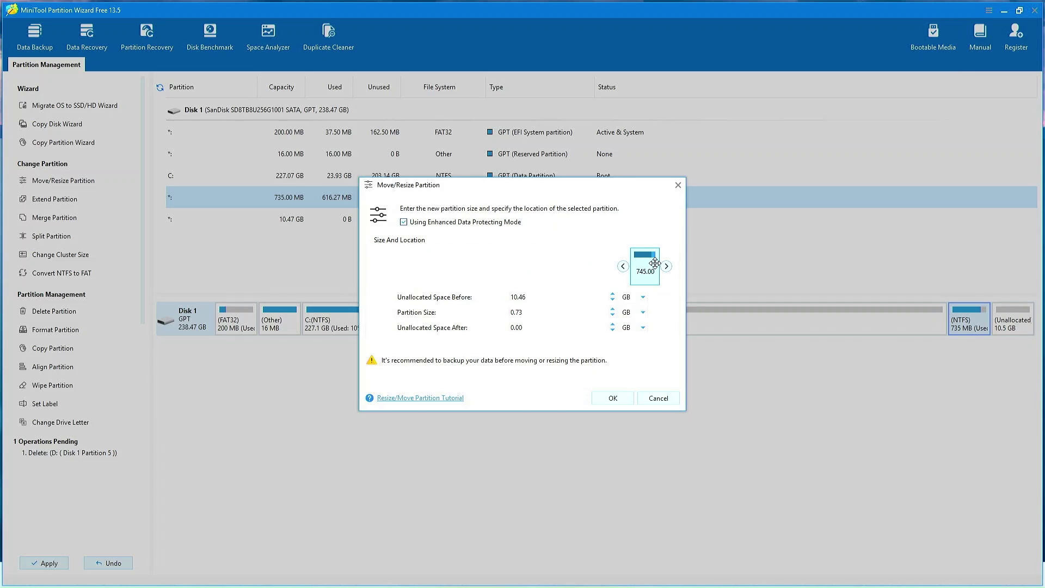
{"action": "left_click", "coordinate": [612, 399]}
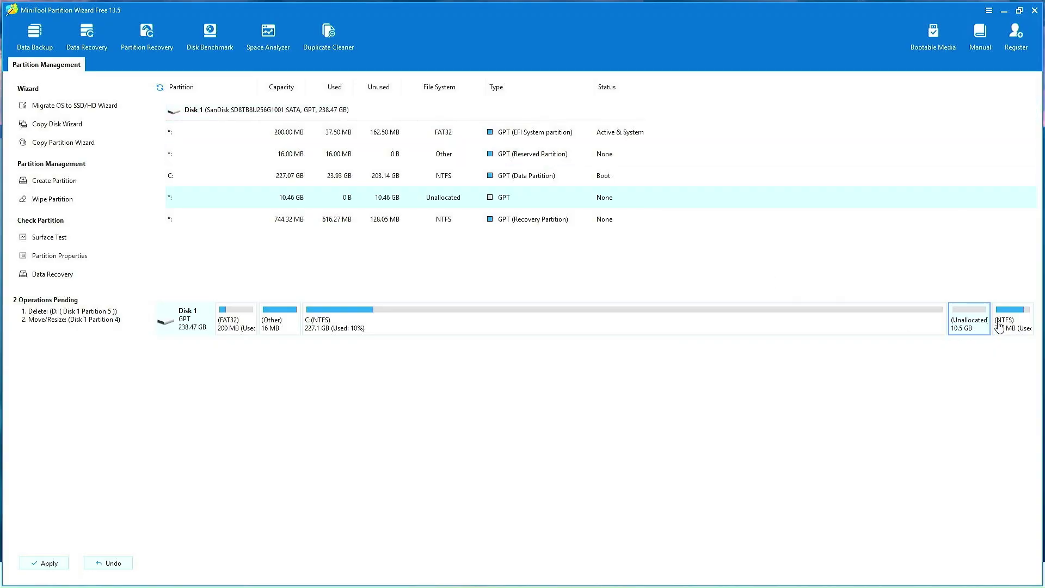
Apply the pending operations, check the 10.46 GB unallocated space, and quit MiniTool Partition Wizard.
{"action": "left_click", "coordinate": [46, 563]}
{"action": "left_click", "coordinate": [499, 322]}
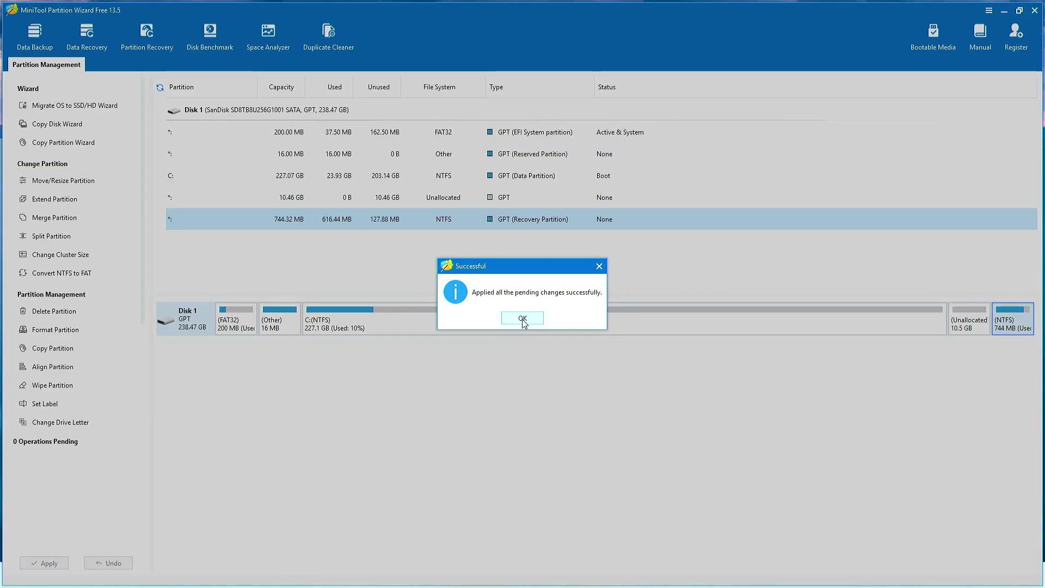
{"action": "left_click", "coordinate": [522, 321]}
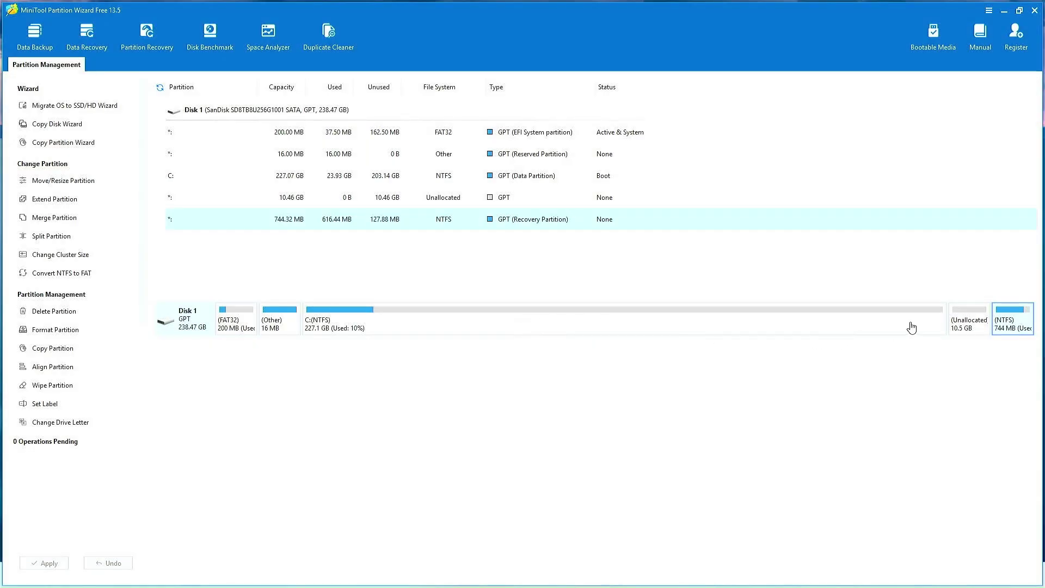
{"action": "left_click", "coordinate": [926, 325]}
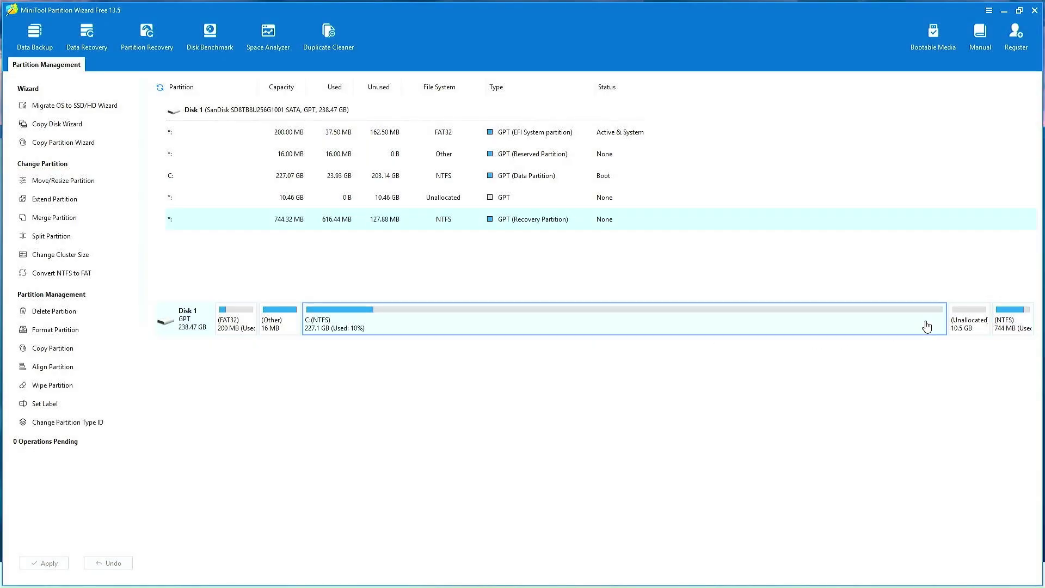
{"action": "left_click", "coordinate": [961, 326]}
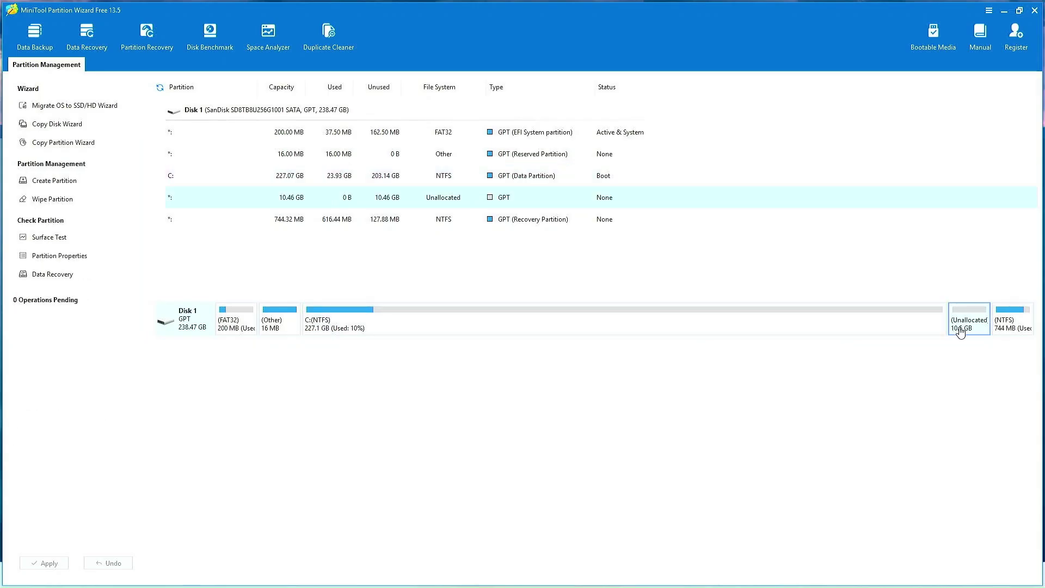
{"action": "left_click", "coordinate": [1035, 11]}
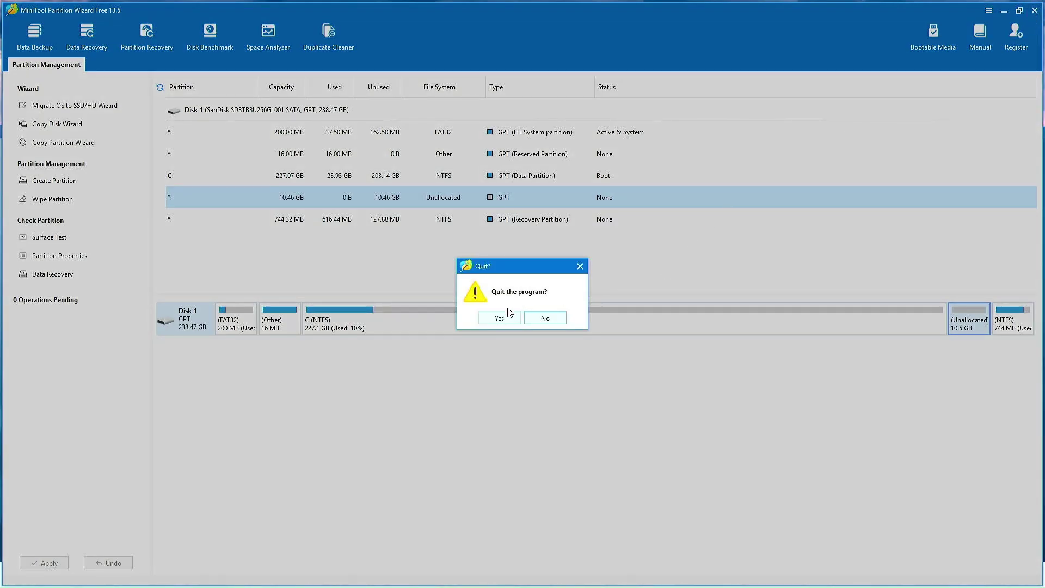
{"action": "left_click", "coordinate": [498, 319]}
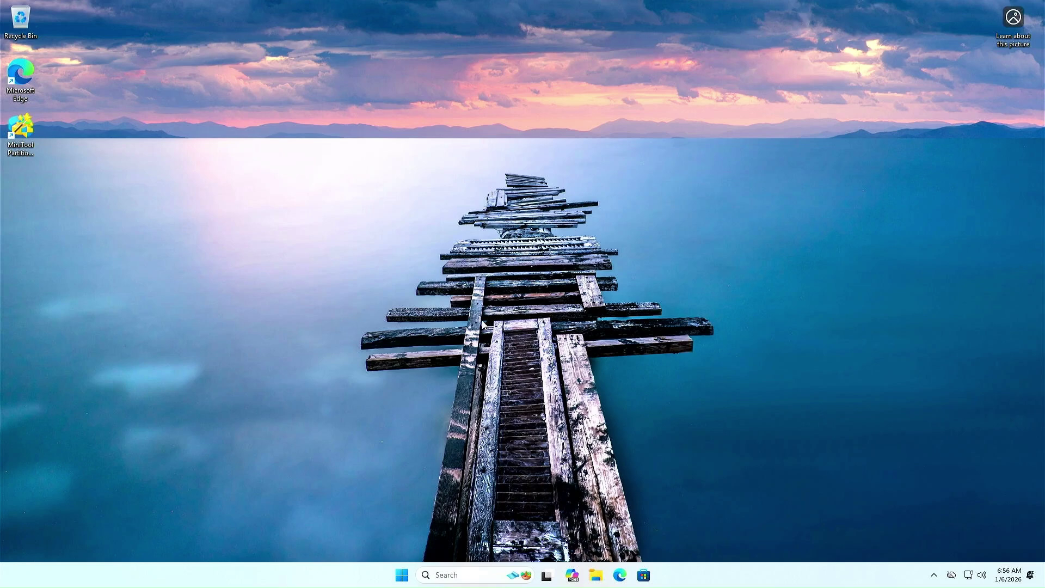
Launch Disk Management from the Start button's context menu and centre its window.
{"action": "right_click", "coordinate": [401, 577]}
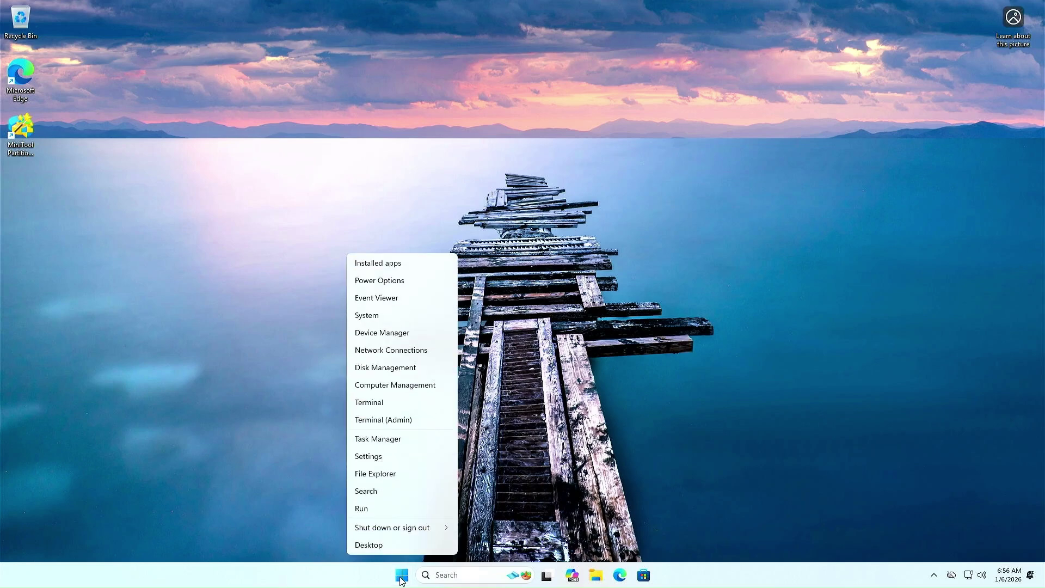
{"action": "left_click", "coordinate": [393, 367]}
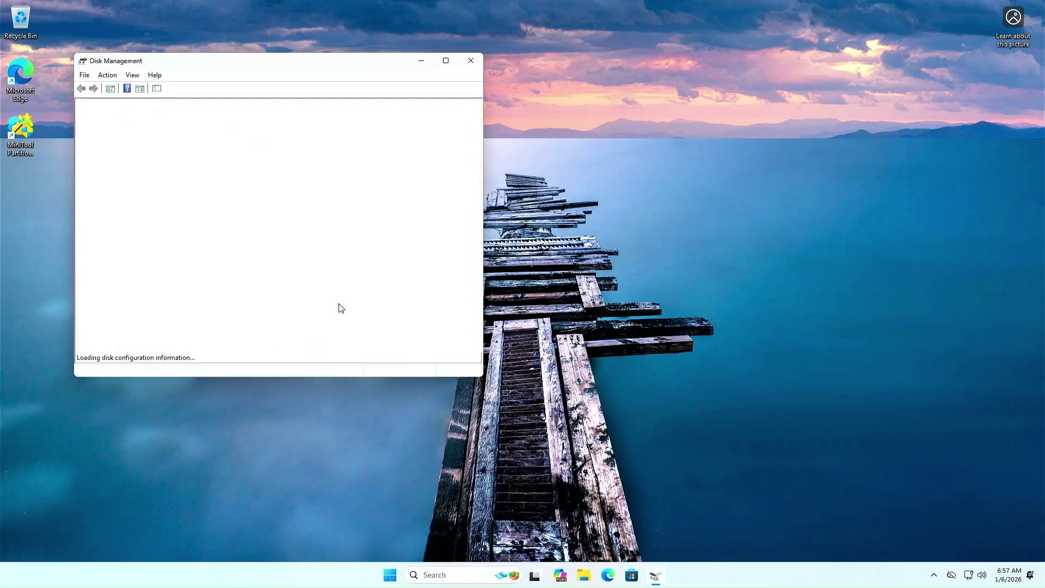
{"action": "left_click_drag", "start_coordinate": [210, 67], "coordinate": [450, 115]}
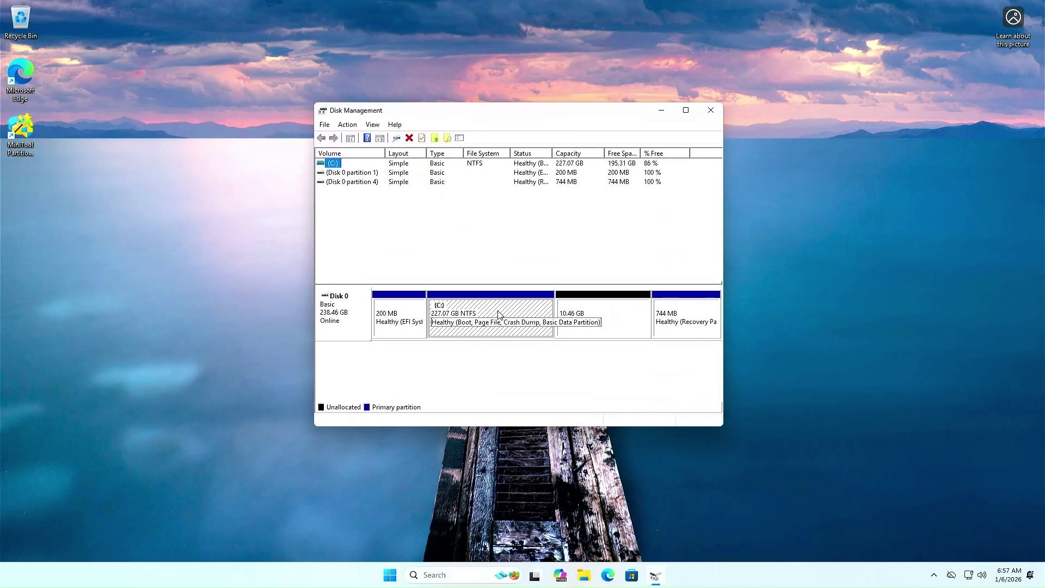
Extend the C: volume into the 10.46 GB unallocated space with the Extend Volume wizard.
{"action": "left_click", "coordinate": [591, 322]}
{"action": "left_click", "coordinate": [521, 325]}
{"action": "right_click", "coordinate": [521, 325]}
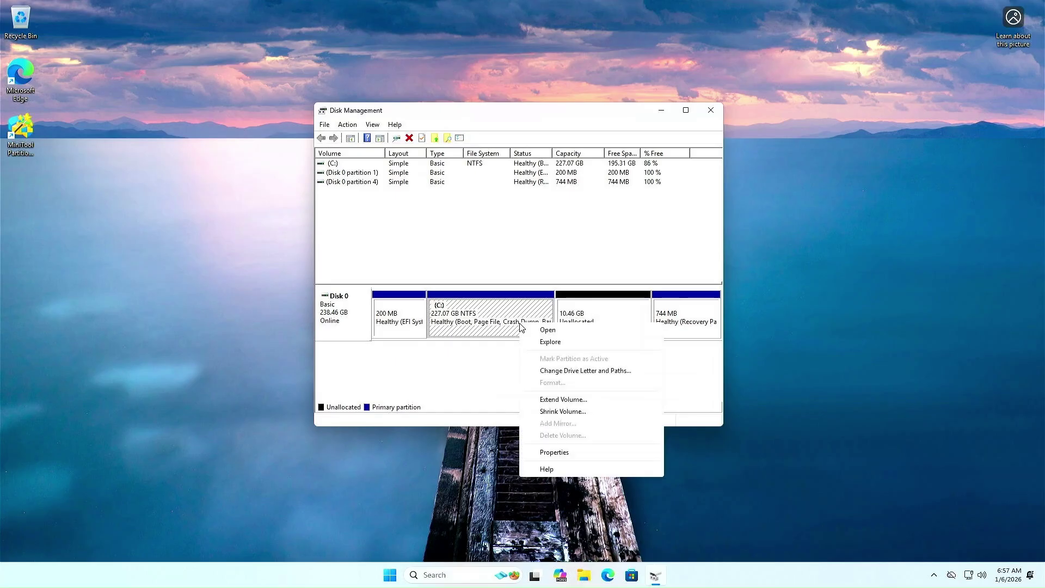
{"action": "left_click", "coordinate": [541, 400]}
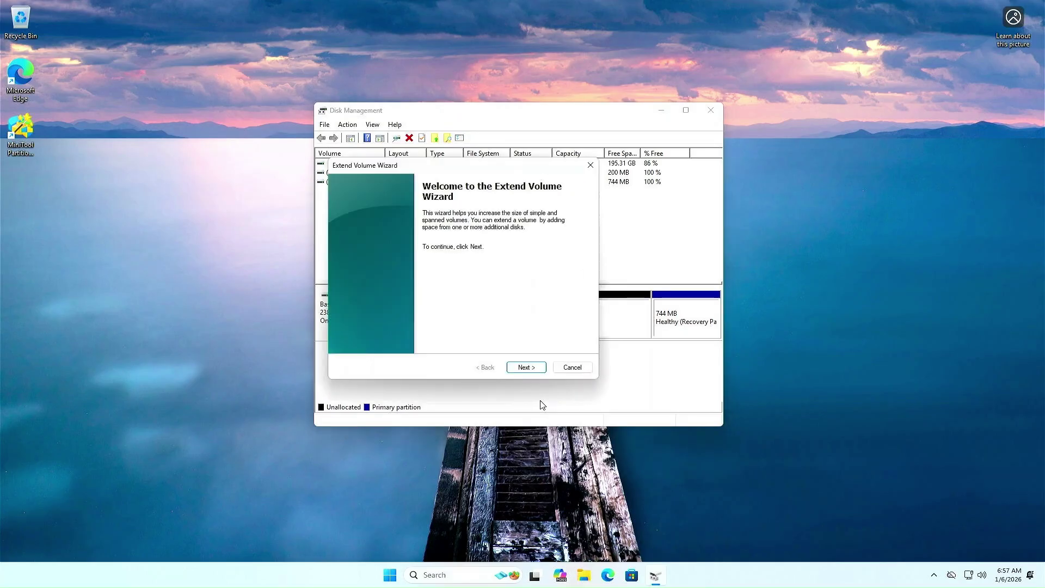
{"action": "left_click", "coordinate": [526, 369]}
{"action": "left_click", "coordinate": [526, 368]}
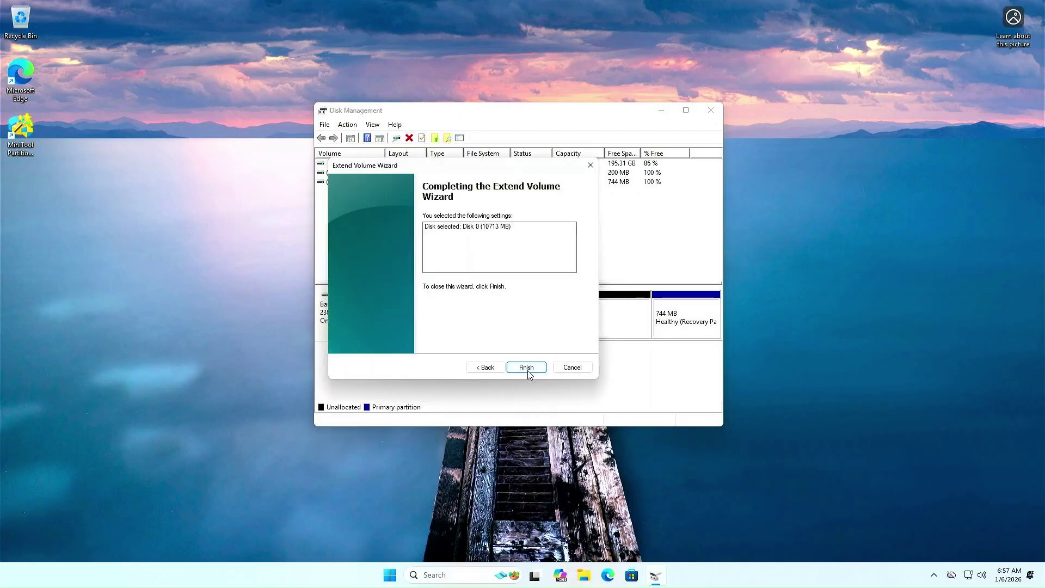
{"action": "left_click", "coordinate": [526, 368]}
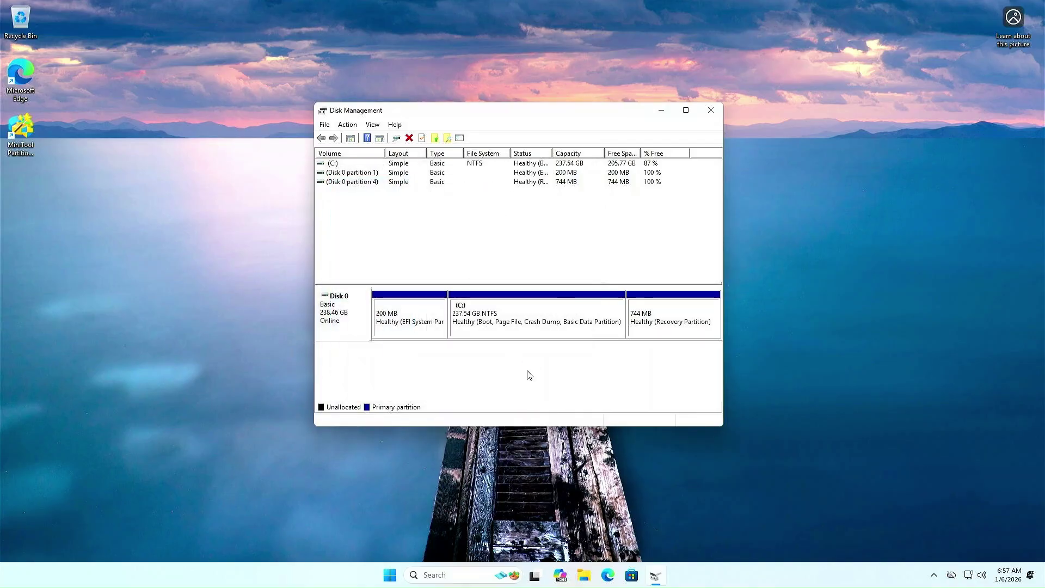
Check that C: now spans 237.54 GB, close Disk Management, and open Start.
{"action": "left_click", "coordinate": [504, 329]}
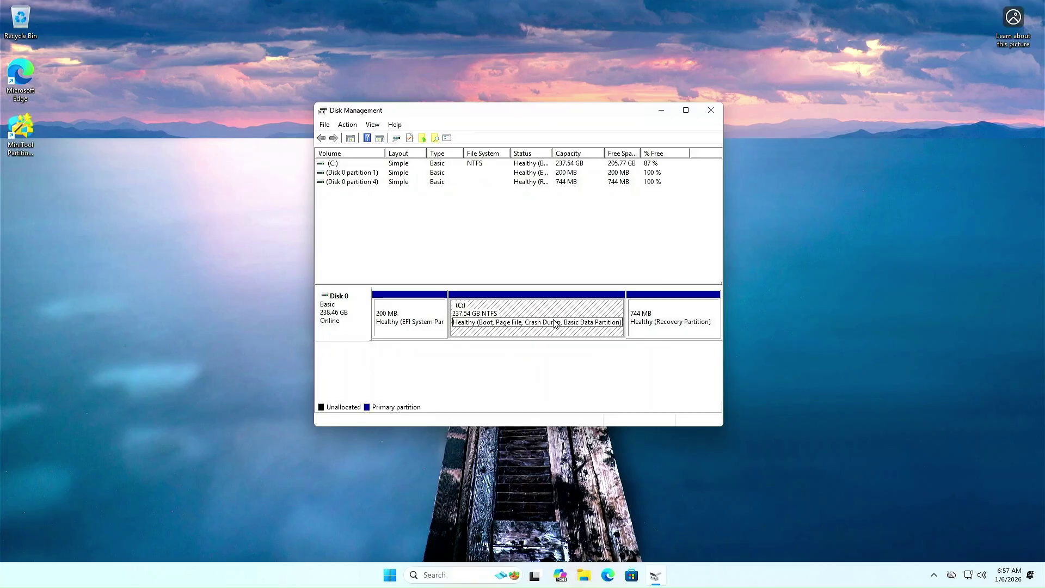
{"action": "left_click", "coordinate": [711, 110]}
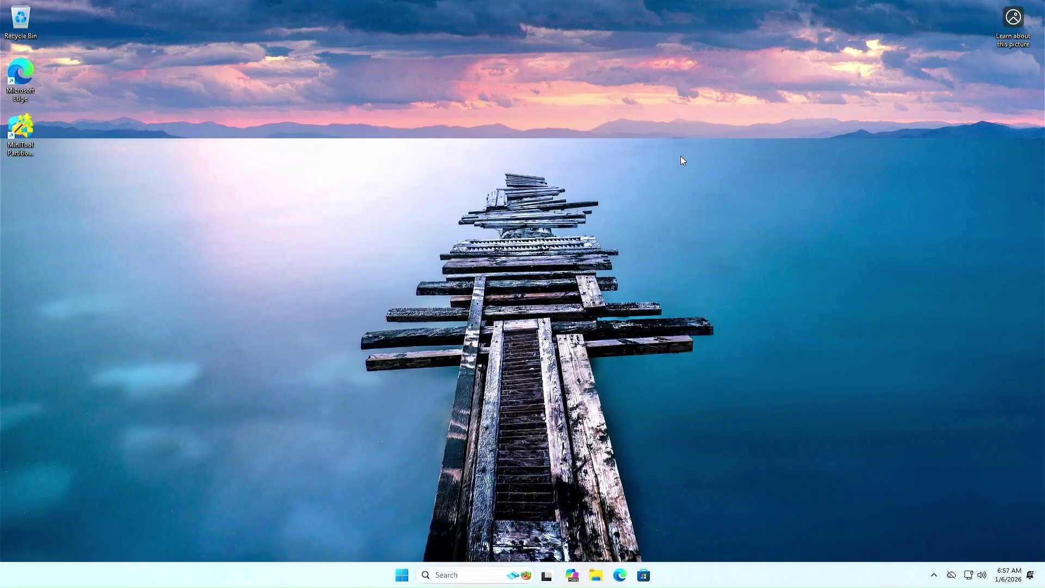
{"action": "left_click", "coordinate": [403, 575]}
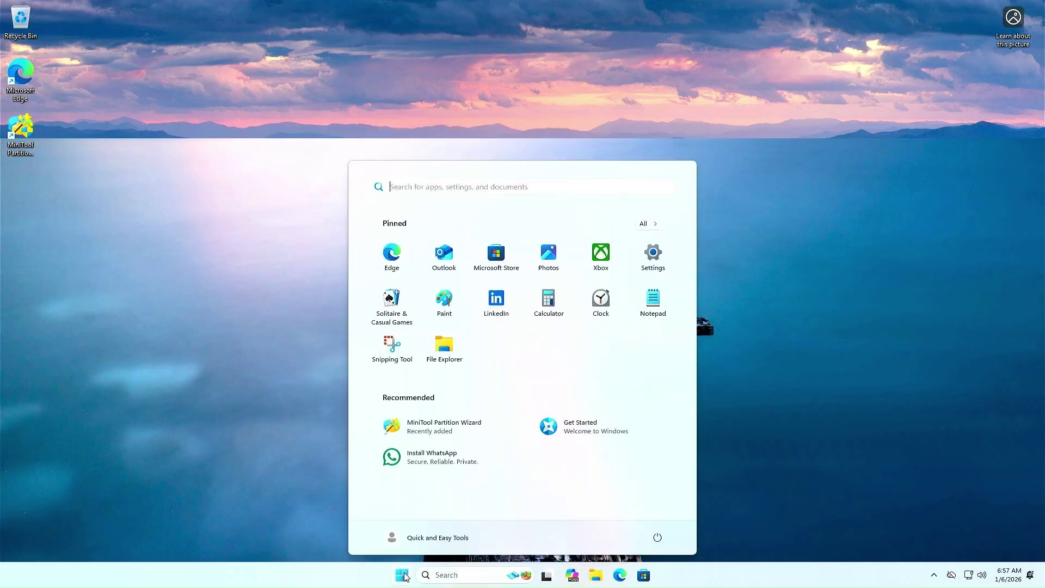